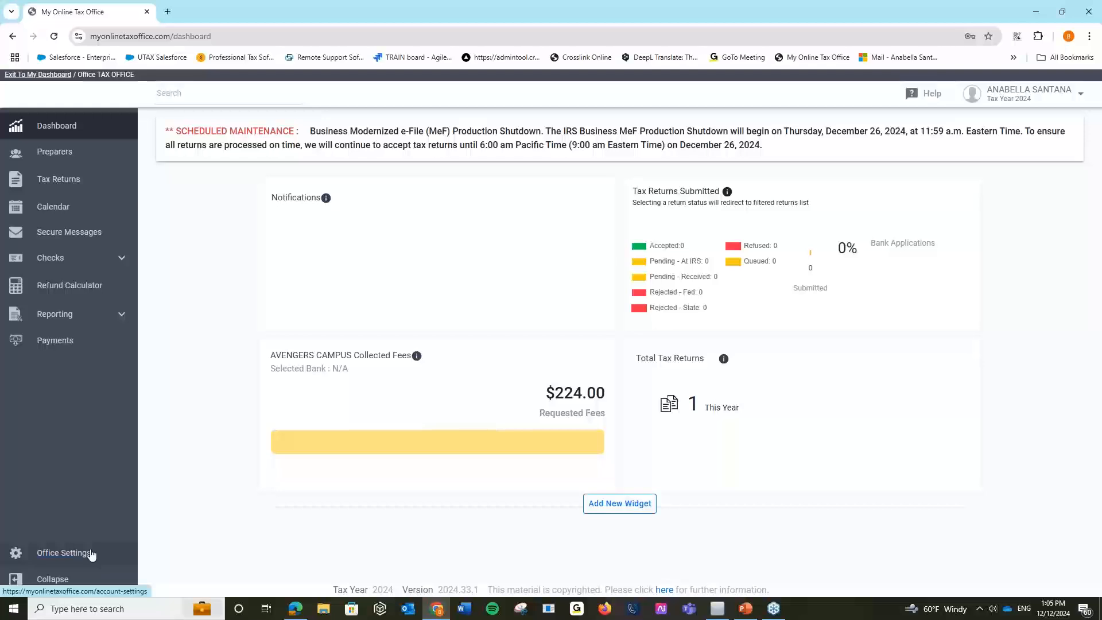
Open Office Settings from the sidebar to reach the office's Account Settings on Office Info.
click(91, 552)
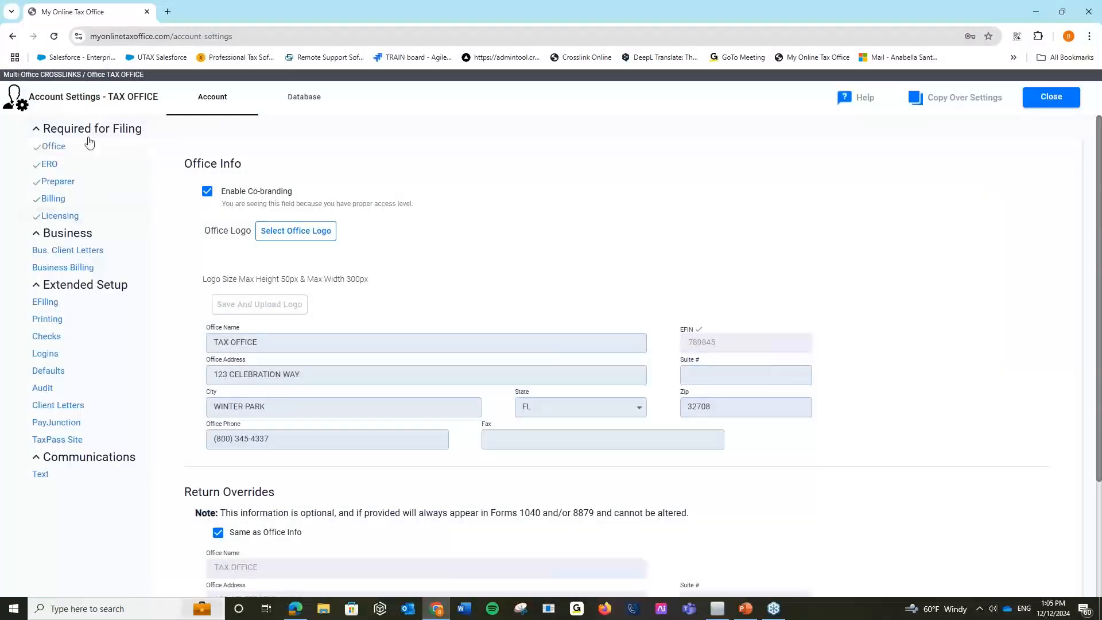
Open the Billing settings and set the billing office details to 'Same as Office Info'.
click(86, 199)
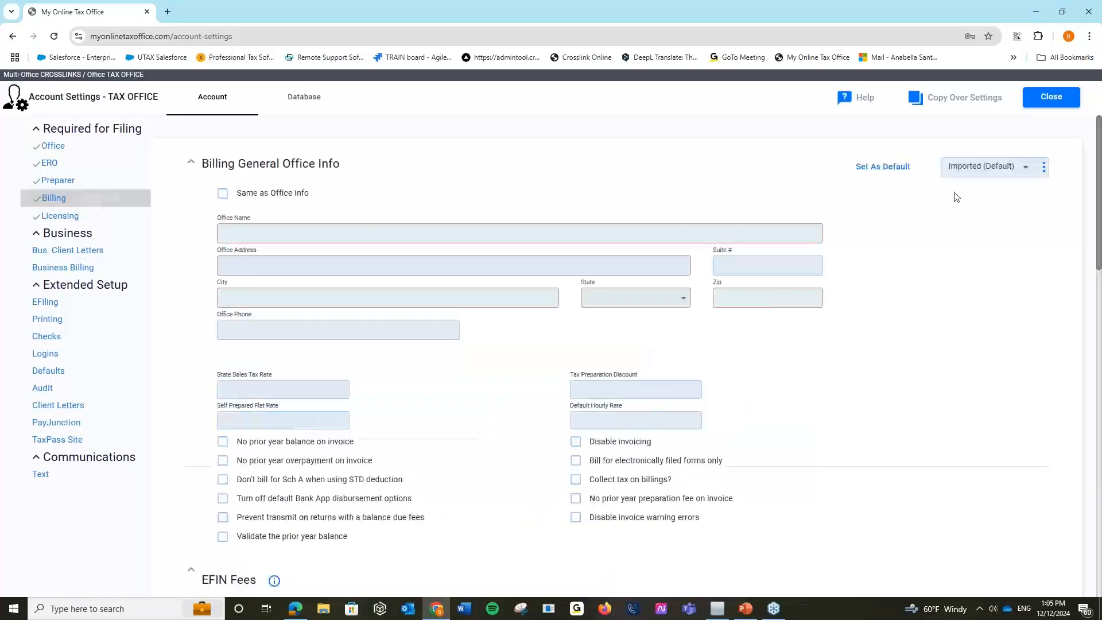
click(1045, 168)
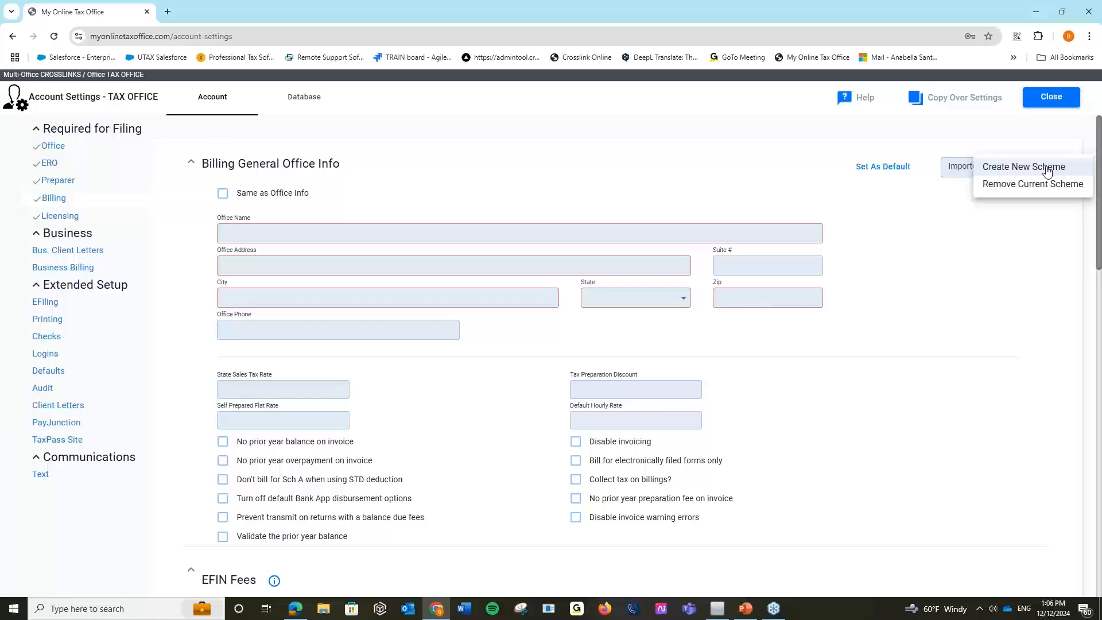
click(908, 187)
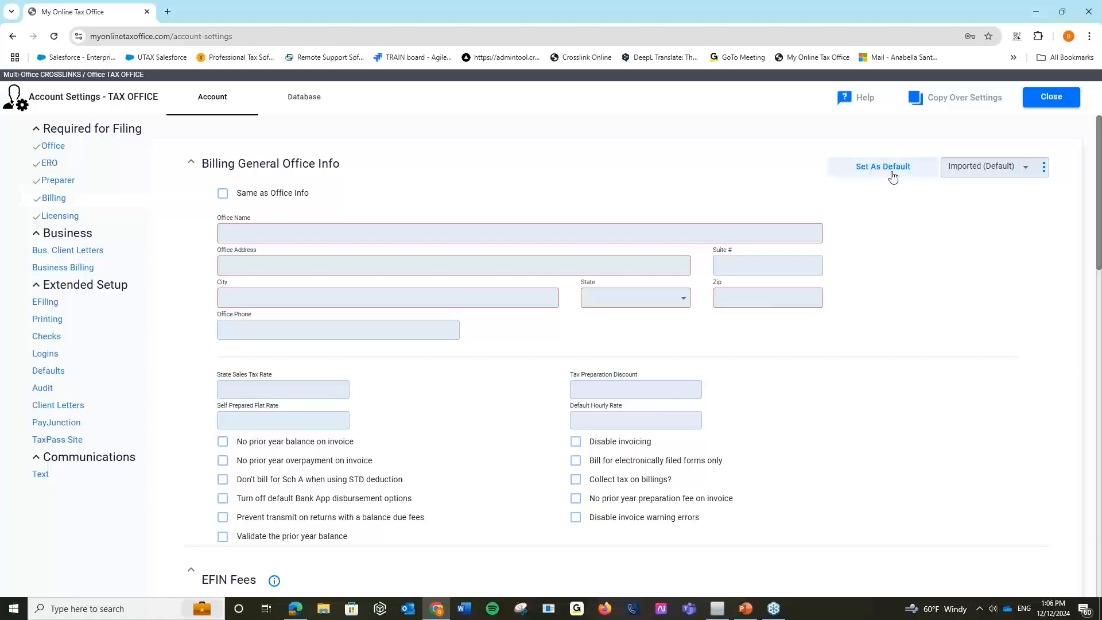
click(223, 195)
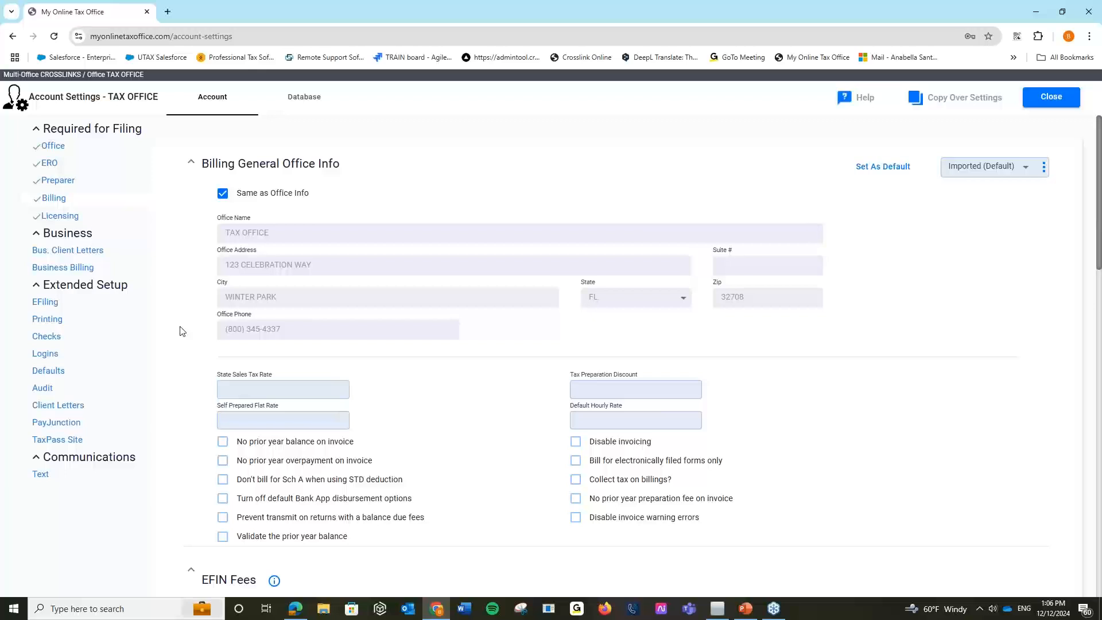
scroll(179, 331, down, 2)
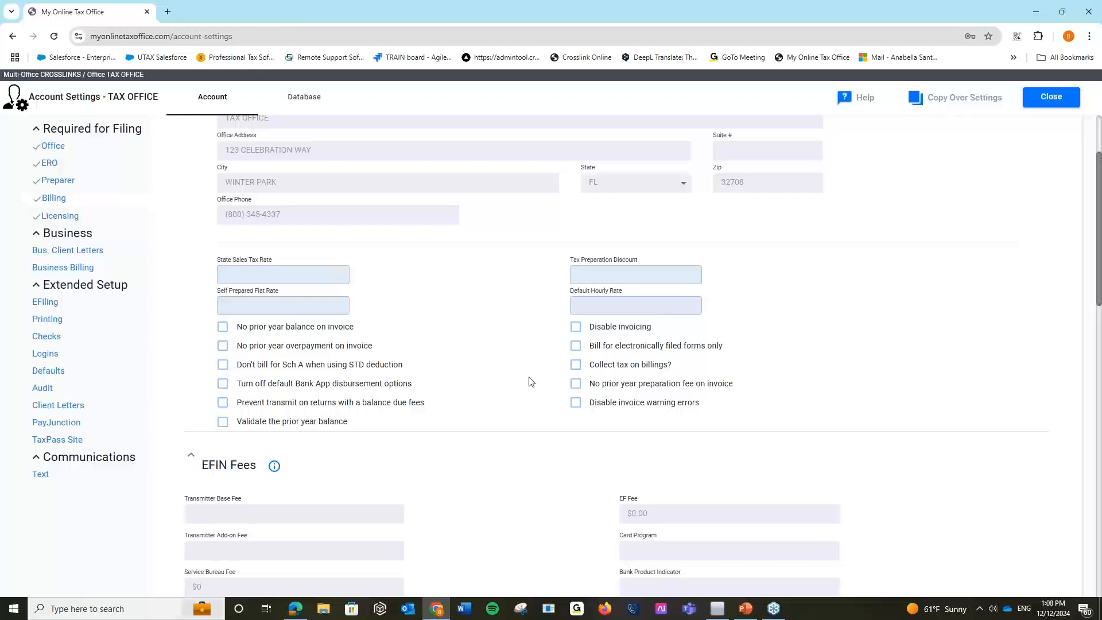
scroll(531, 381, down, 4)
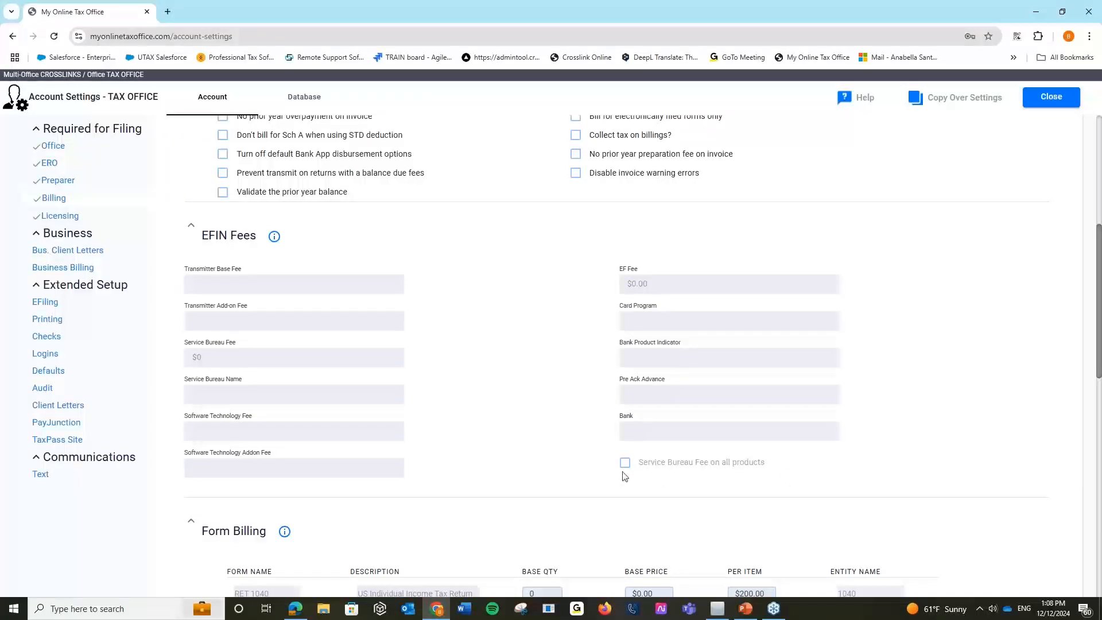
Scroll to Form Billing and bring up the Add Billing to Form(s) dialog.
scroll(514, 432, down, 4)
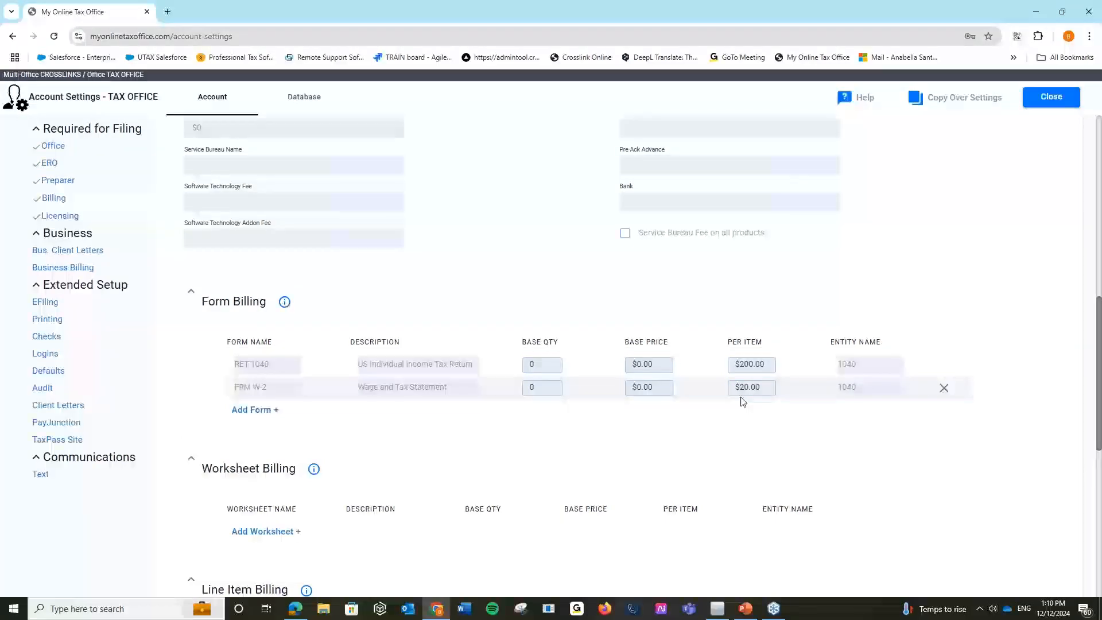
click(250, 411)
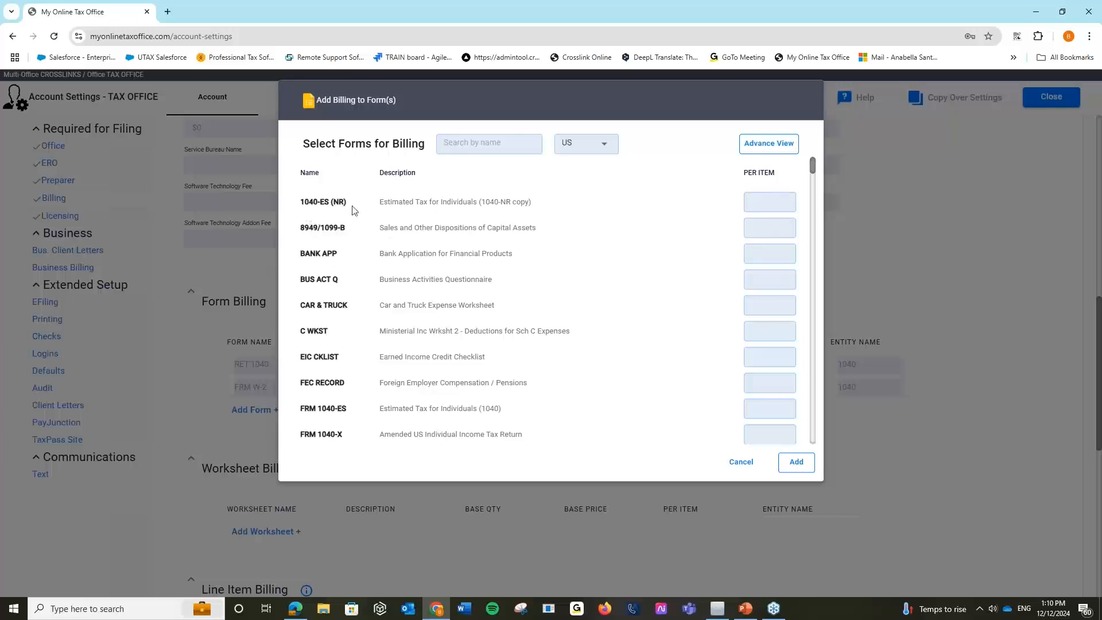
Filter the form list to W-2 and switch to Advance View with base quantity and price.
click(465, 143)
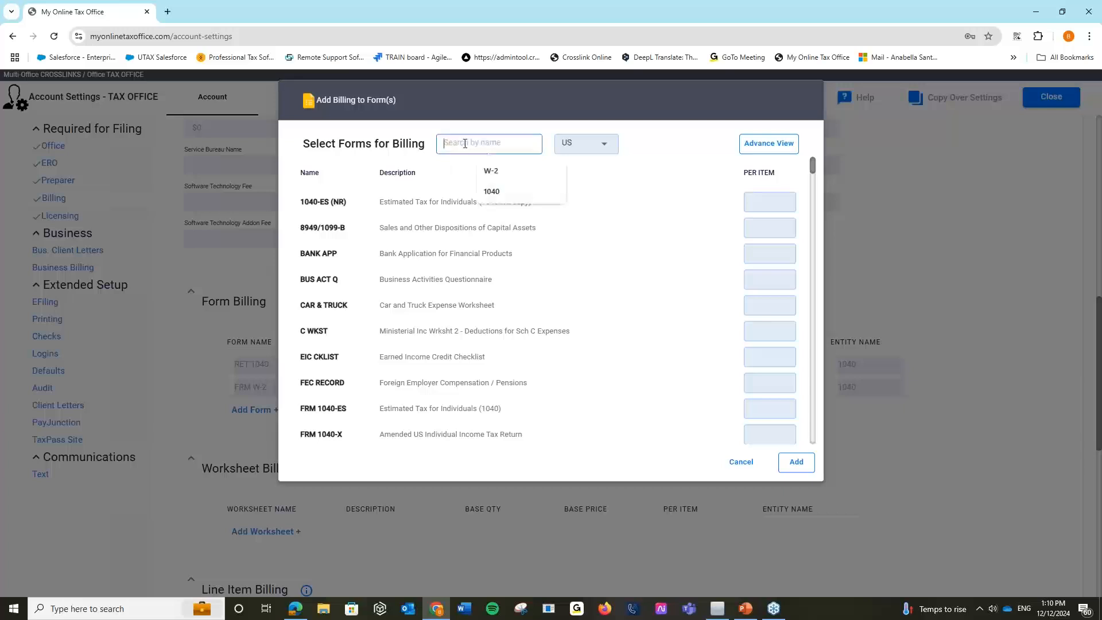
click(497, 172)
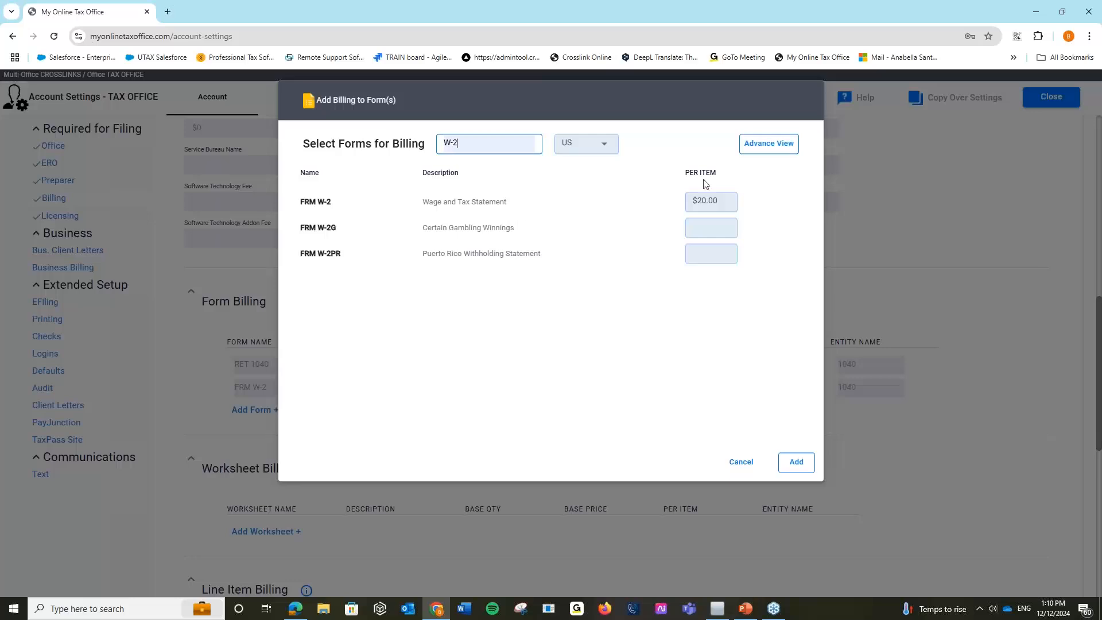
click(770, 144)
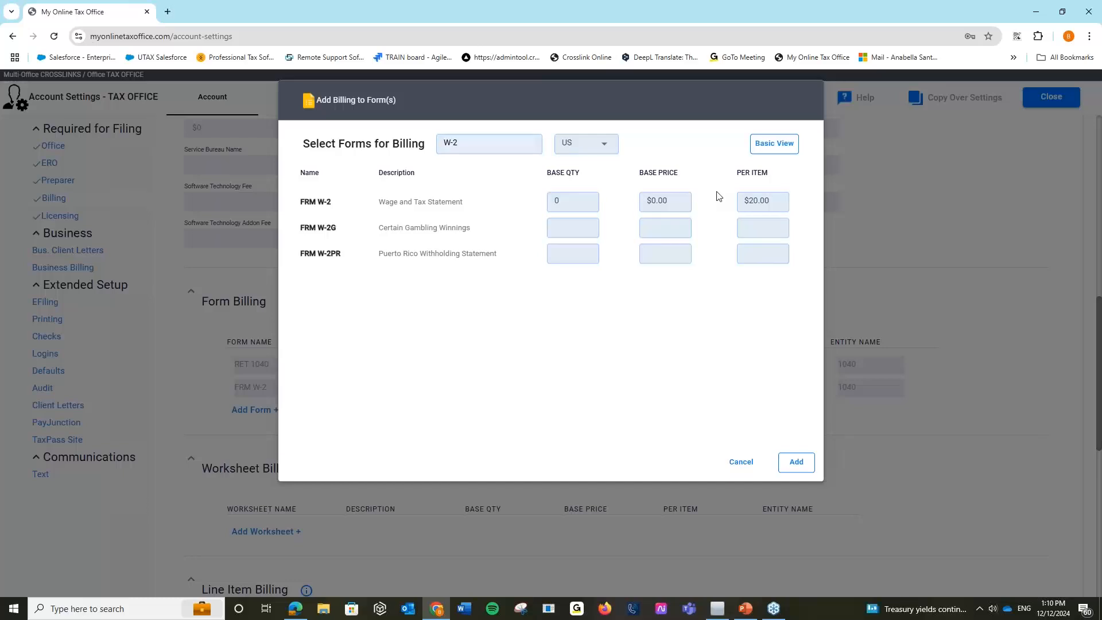
Give FRM W-2 a base quantity of 2 and a base price of $50.00.
click(572, 197)
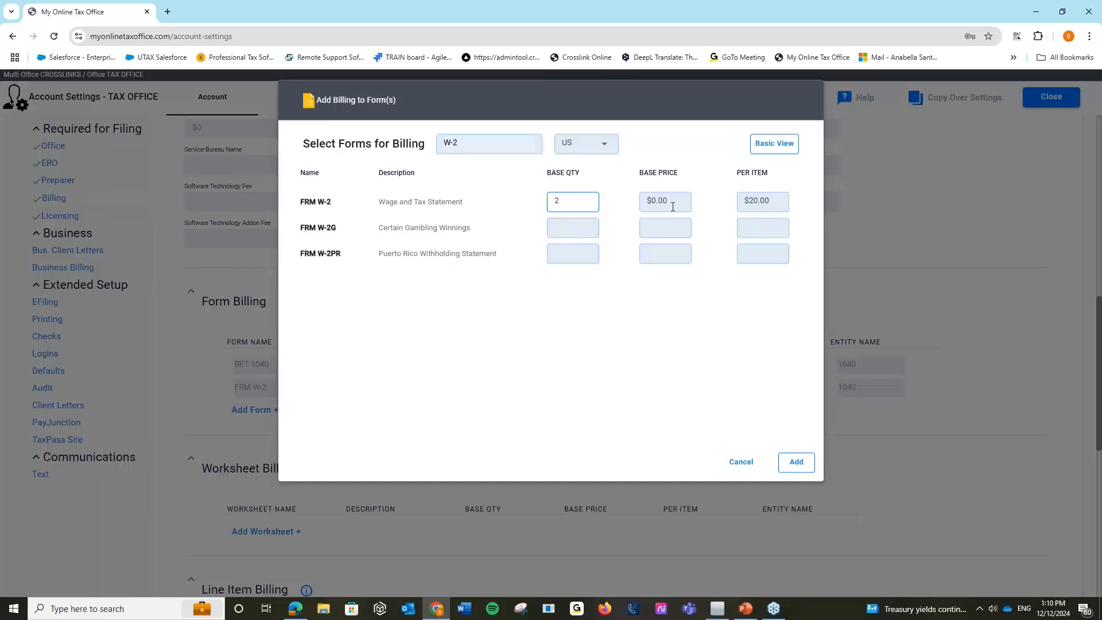
click(604, 191)
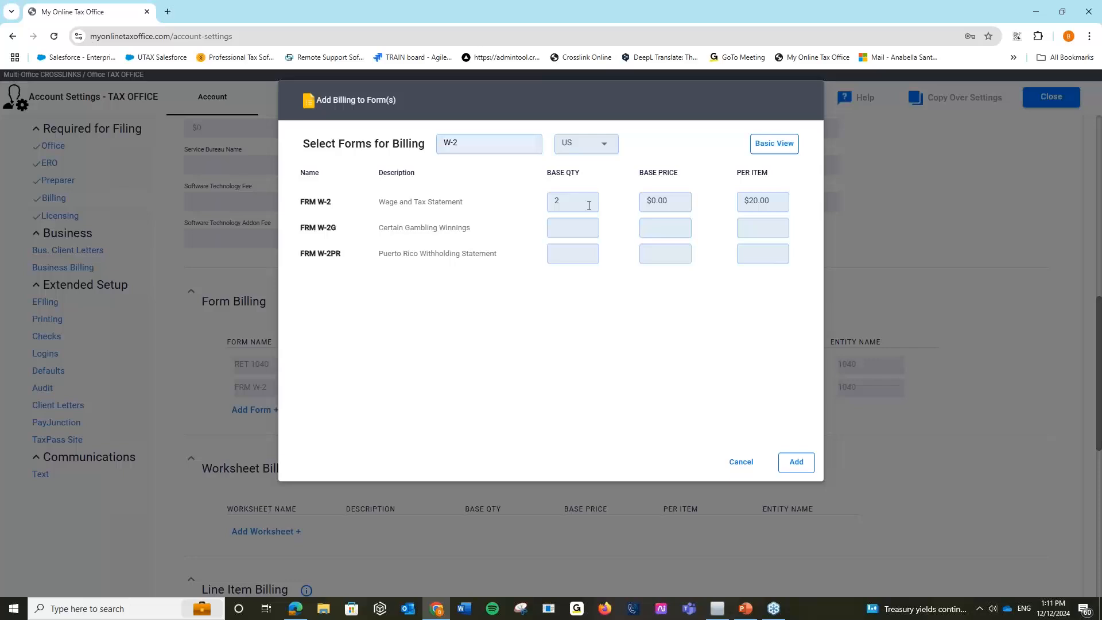
click(679, 205)
key(ctrl+a)
key(BackSpace)
text(50)
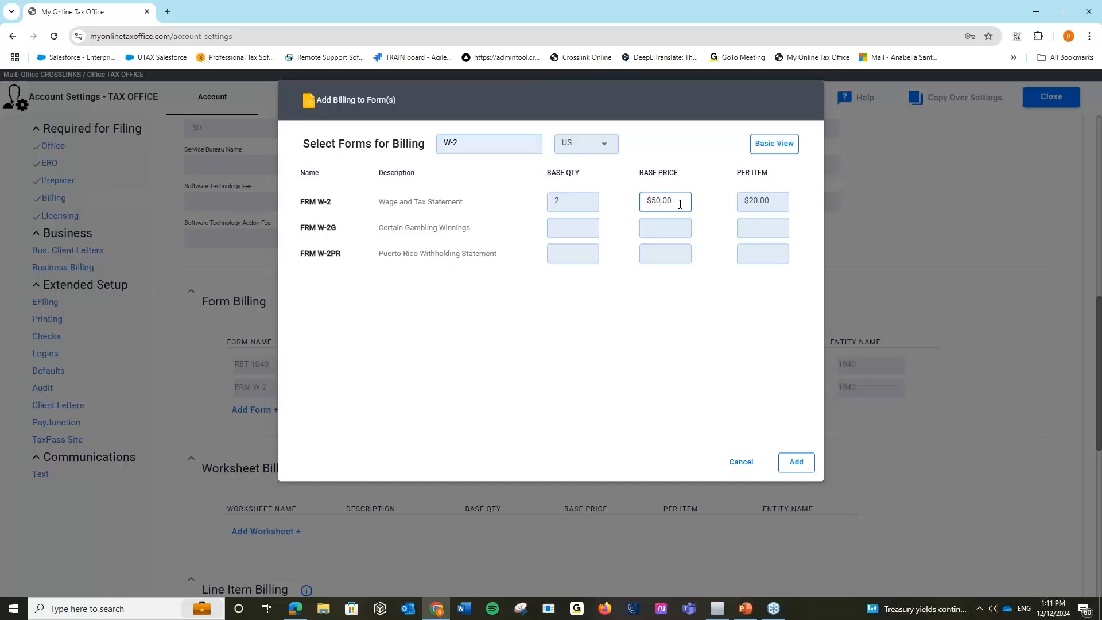
click(726, 209)
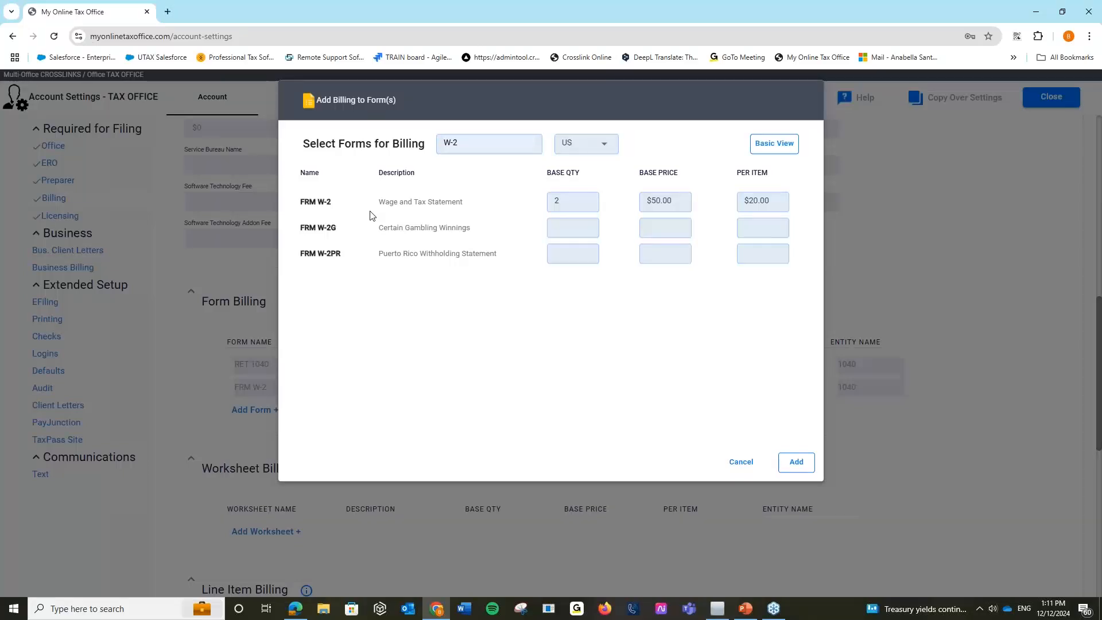
Search forms for 'sch' and give SCH C a $50.00 per-item price.
click(469, 142)
text(sch)
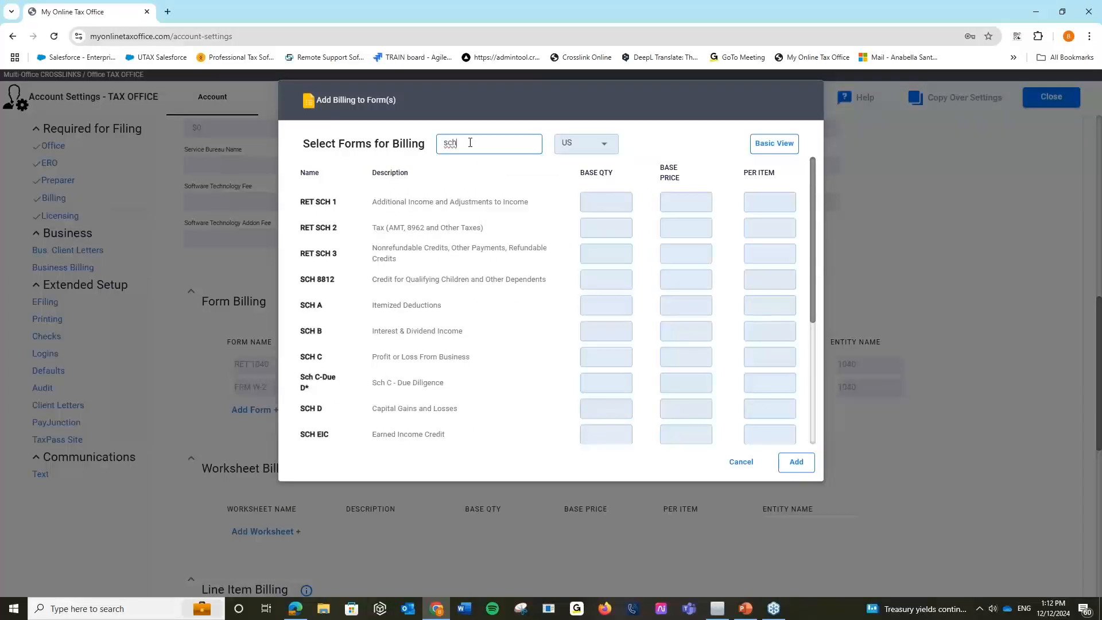
click(761, 354)
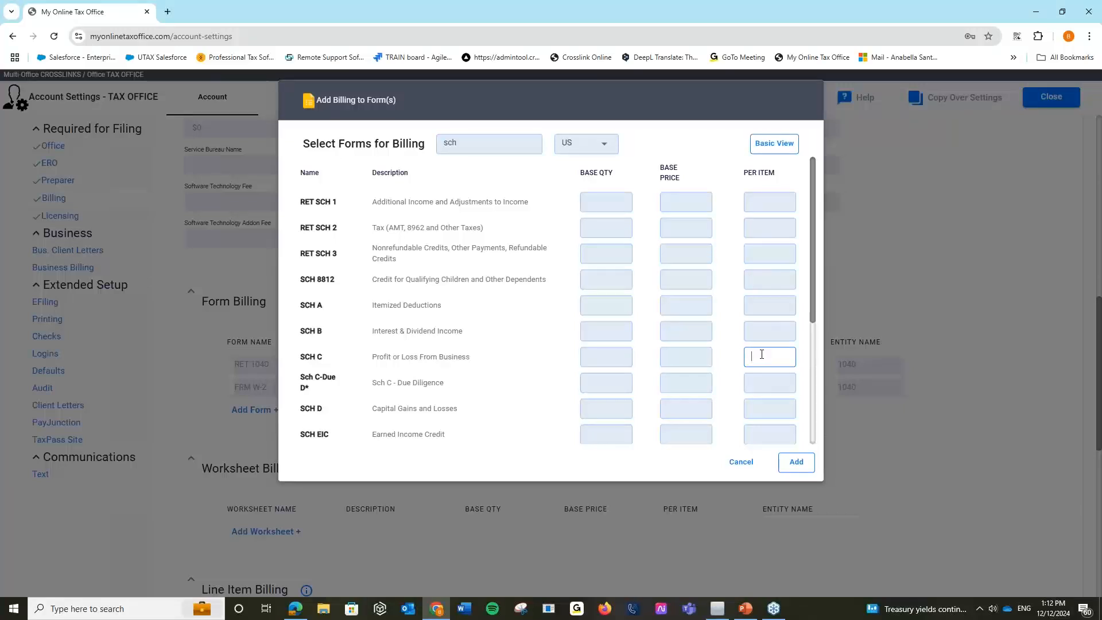
text(50)
click(740, 376)
Search for 1099 in the US region, then add the priced forms to Form Billing.
click(479, 143)
key(BackSpace)
key(BackSpace)
key(BackSpace)
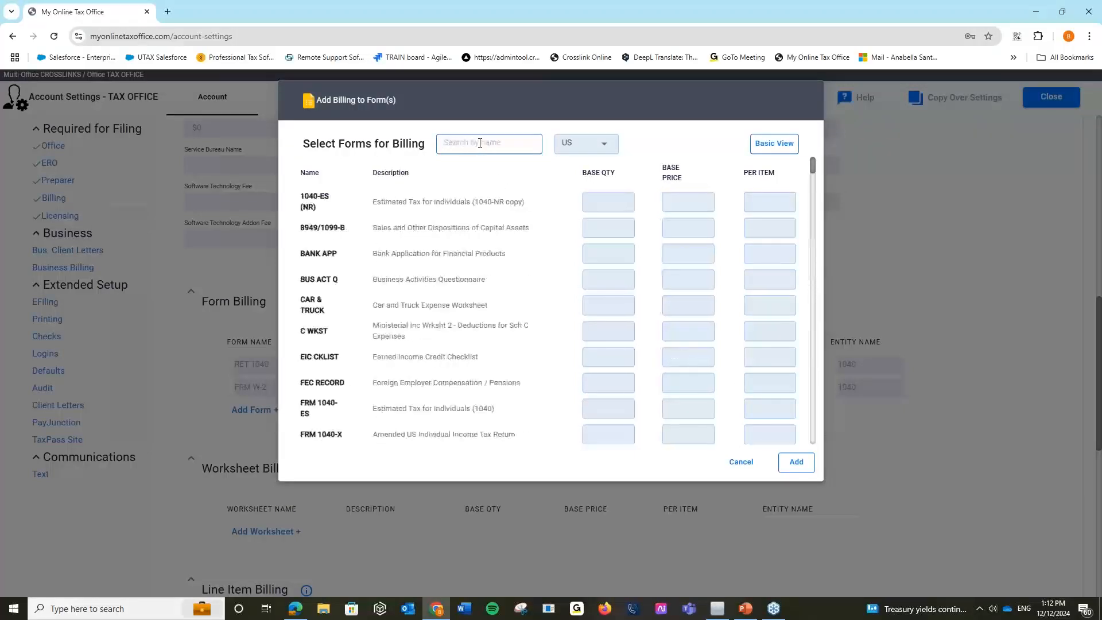
text(1099)
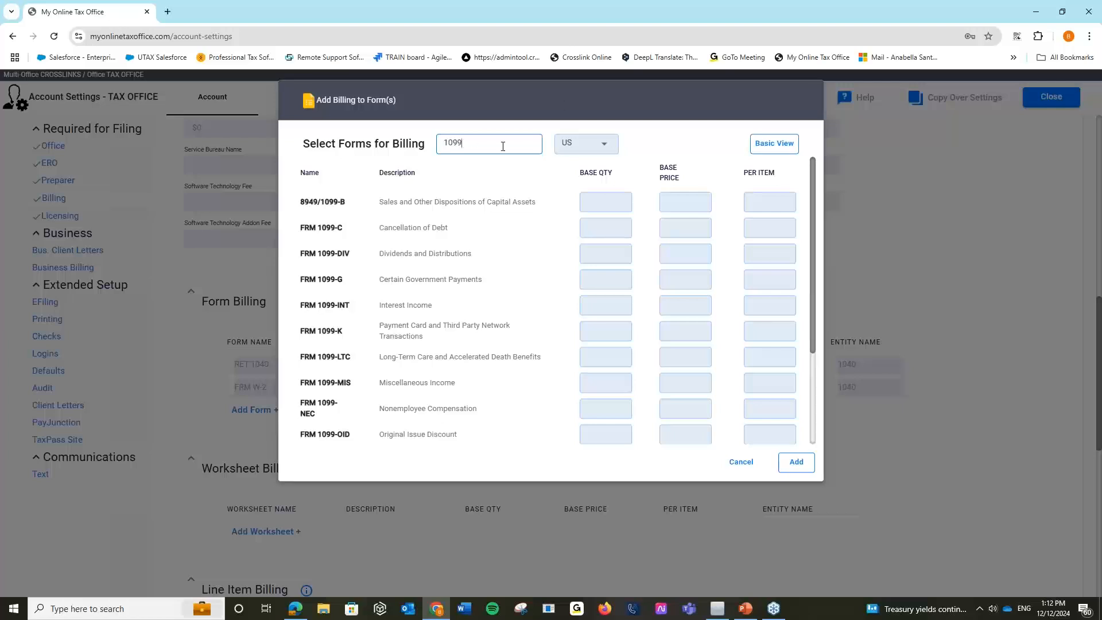
click(597, 147)
click(596, 147)
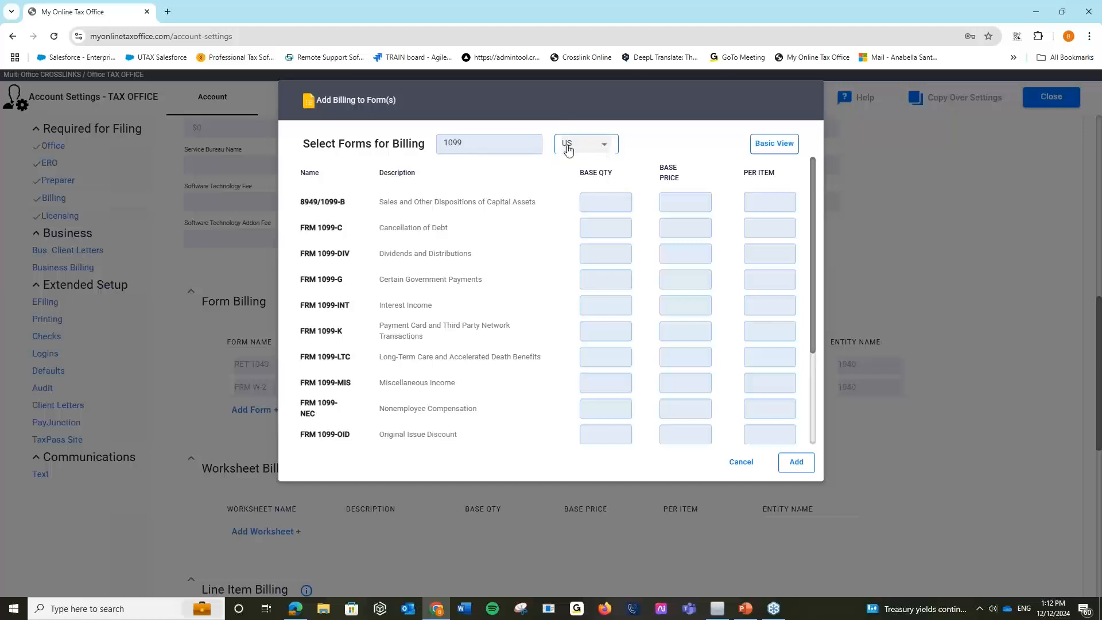
click(795, 463)
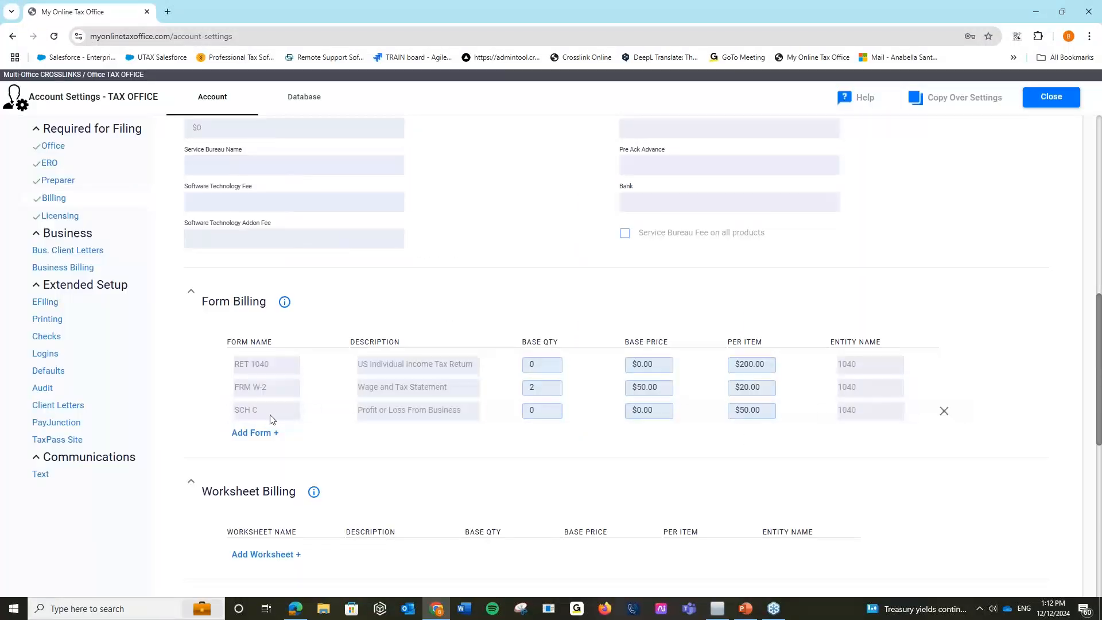
scroll(805, 455, down, 3)
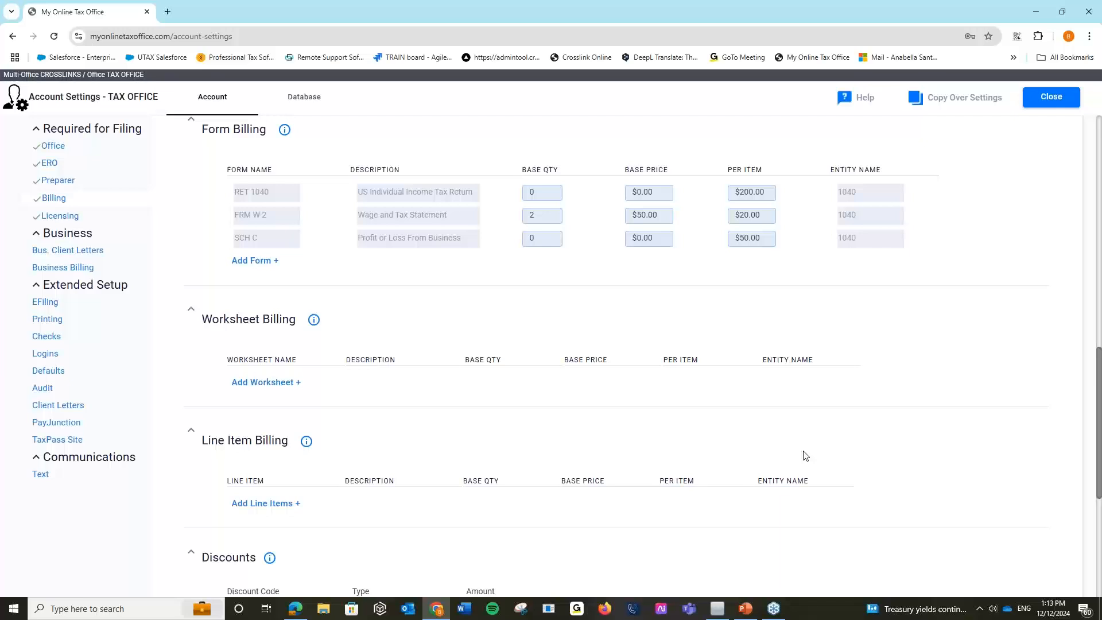
Browse the Add Billing to Worksheet(s) list, toggling Advance and Basic View, without adding any.
click(261, 388)
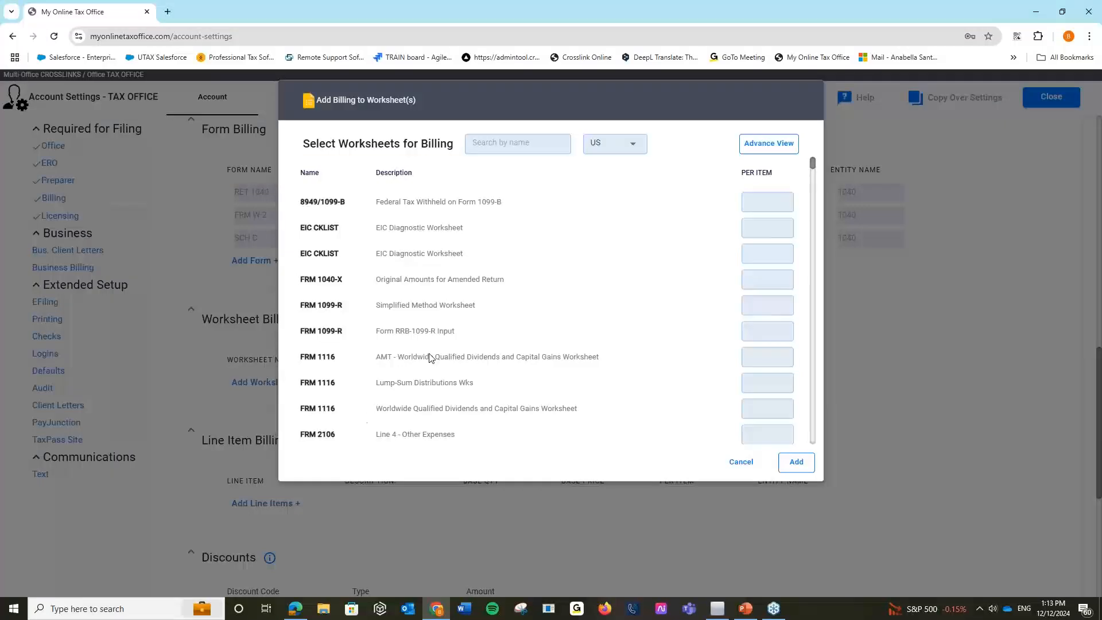
scroll(430, 357, down, 3)
scroll(432, 362, down, 5)
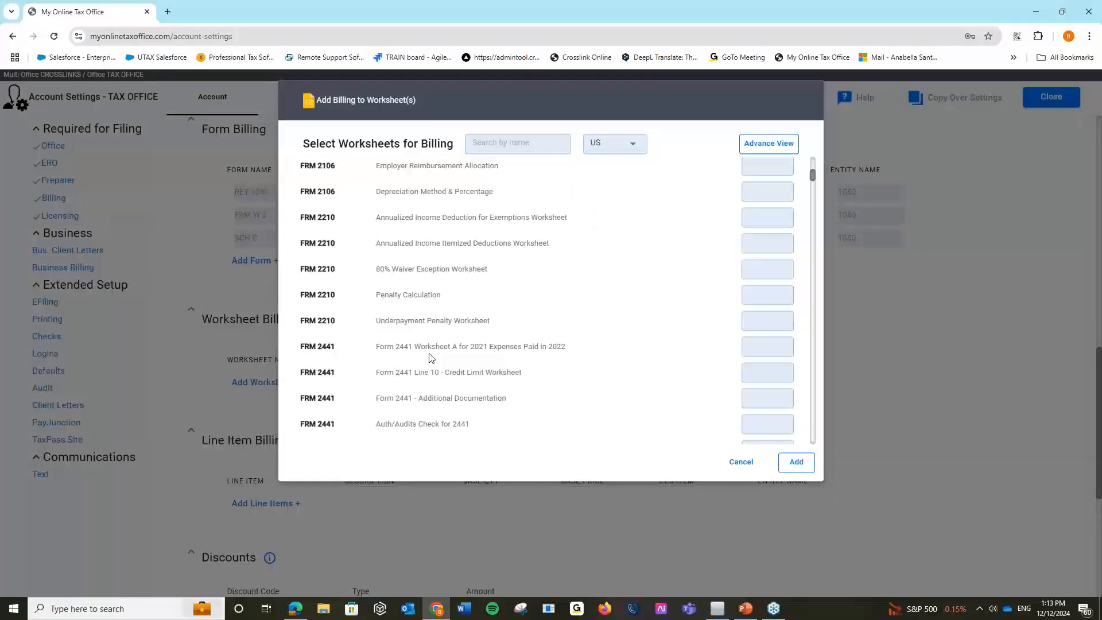
click(524, 141)
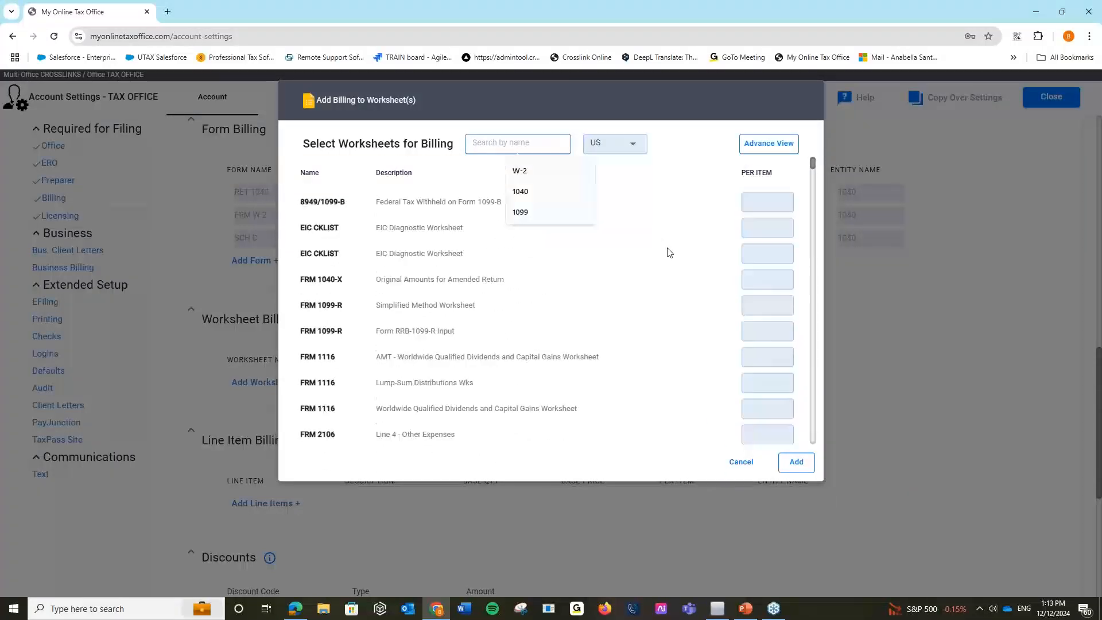
click(682, 155)
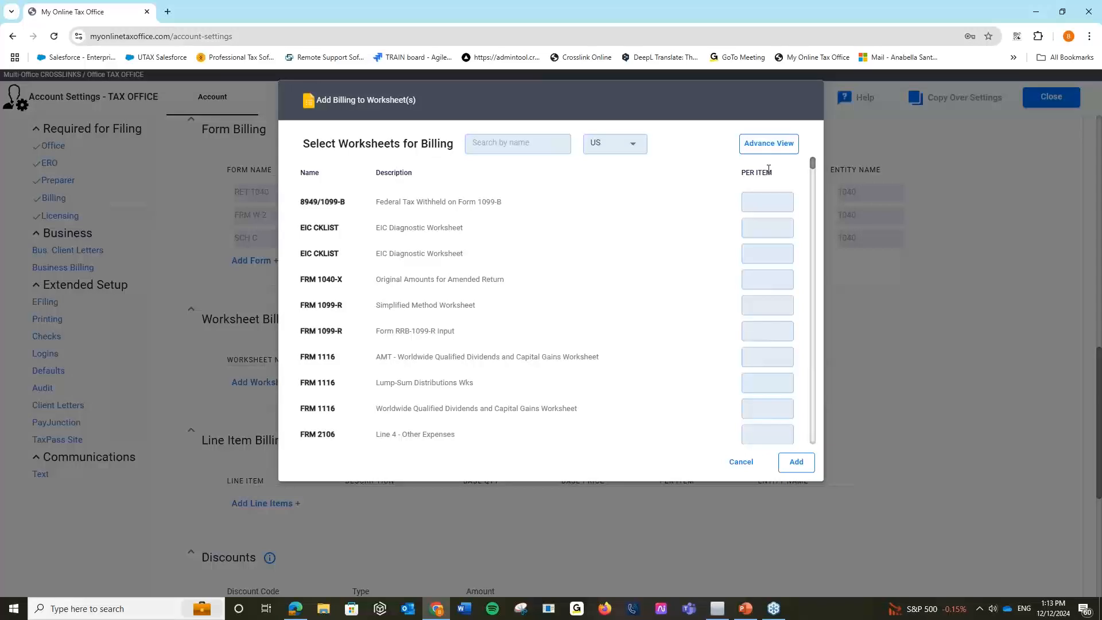
click(765, 145)
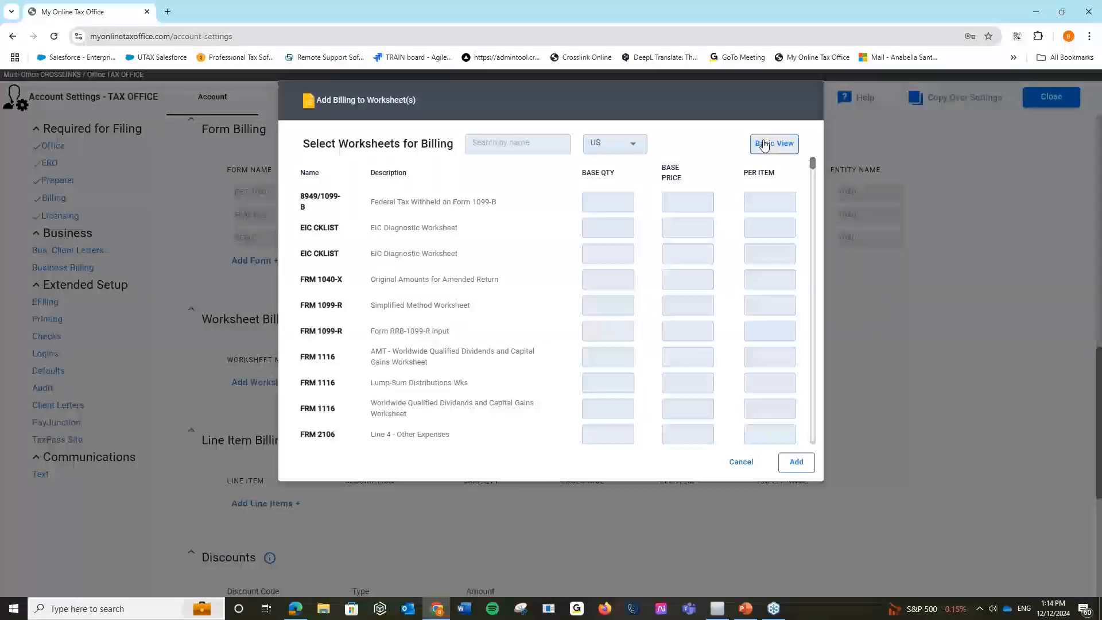
click(764, 145)
Close the worksheet and line item pickers unused, then add a blank Dollars row under Discounts.
click(741, 461)
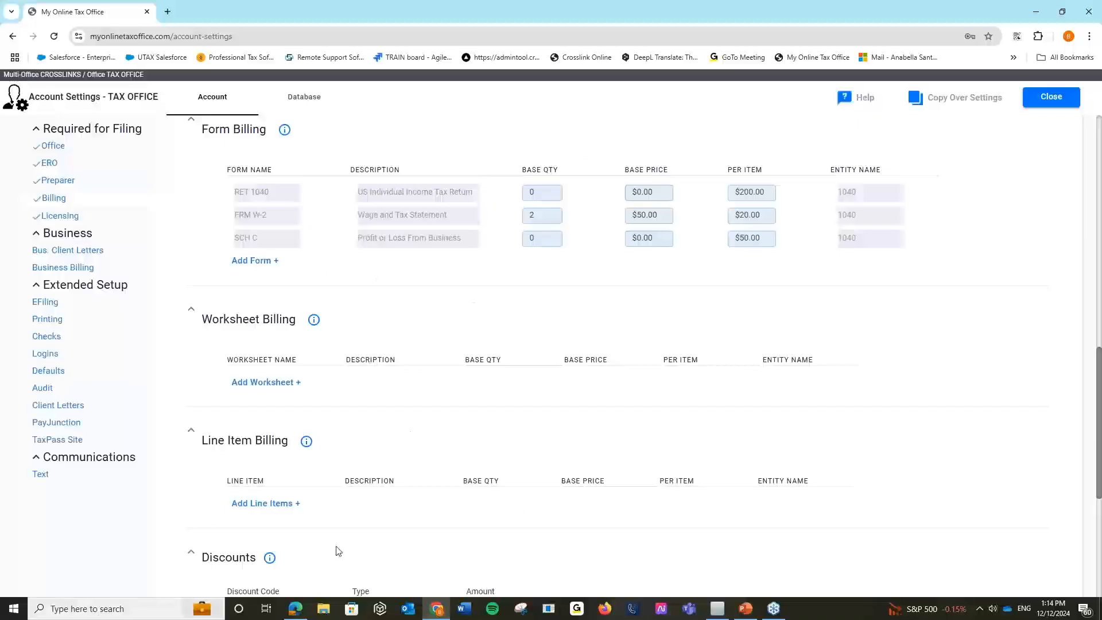
click(256, 503)
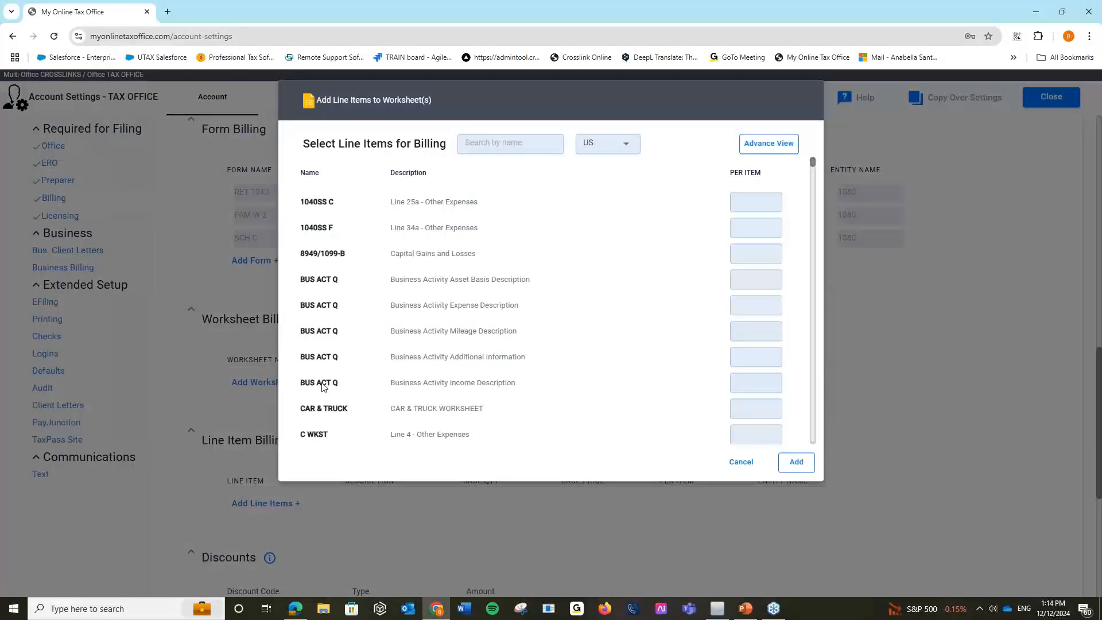
scroll(420, 228, down, 1)
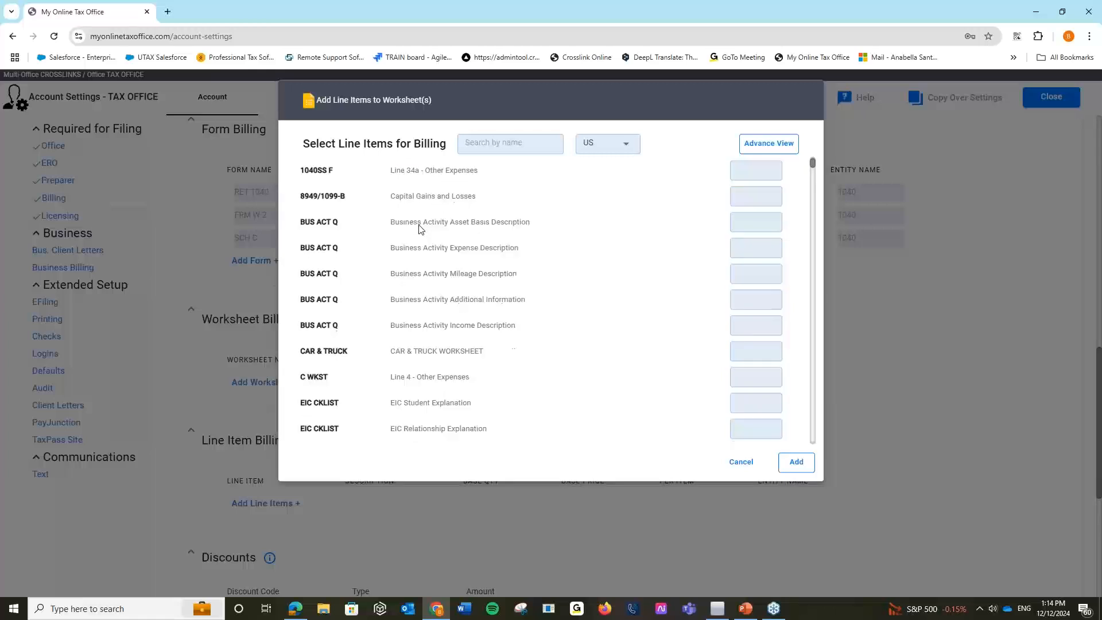
scroll(420, 228, down, 4)
scroll(420, 229, down, 1)
scroll(423, 226, up, 6)
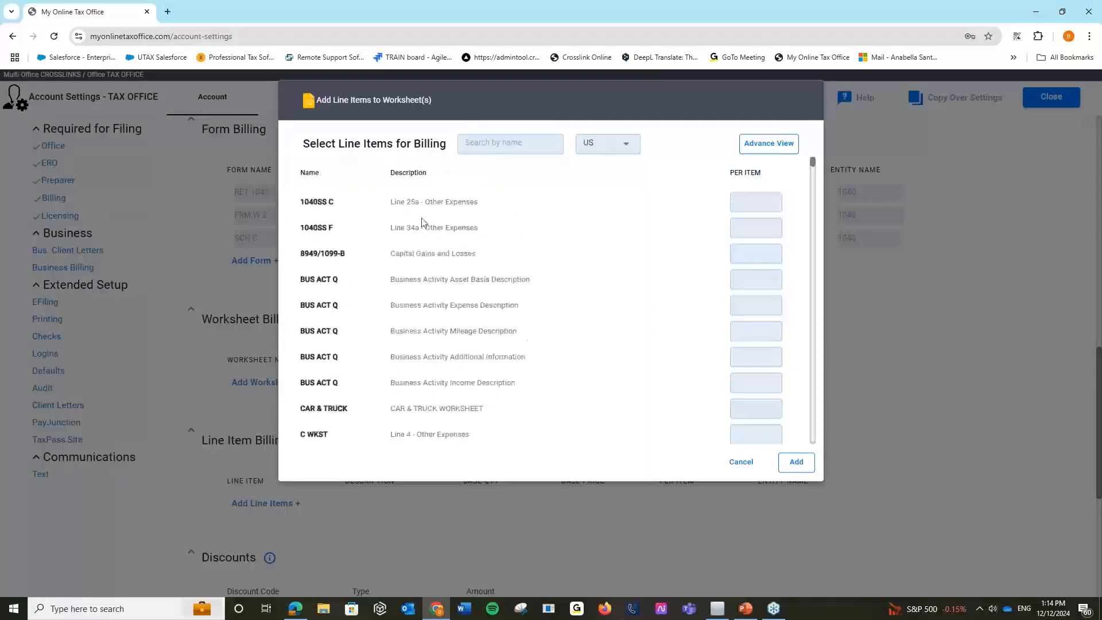
click(525, 138)
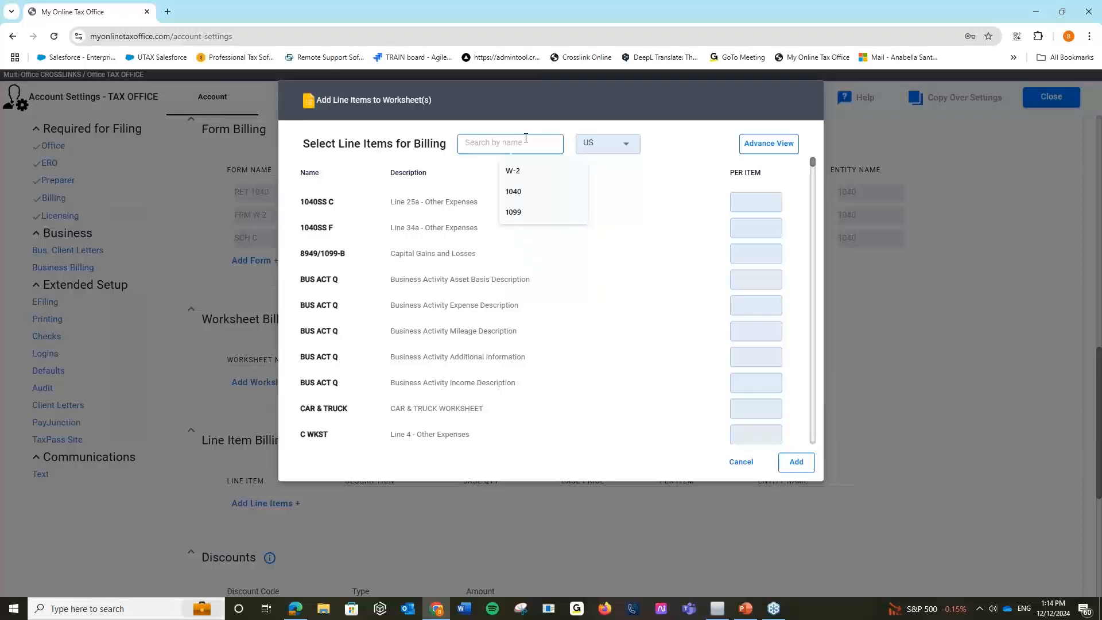
click(758, 150)
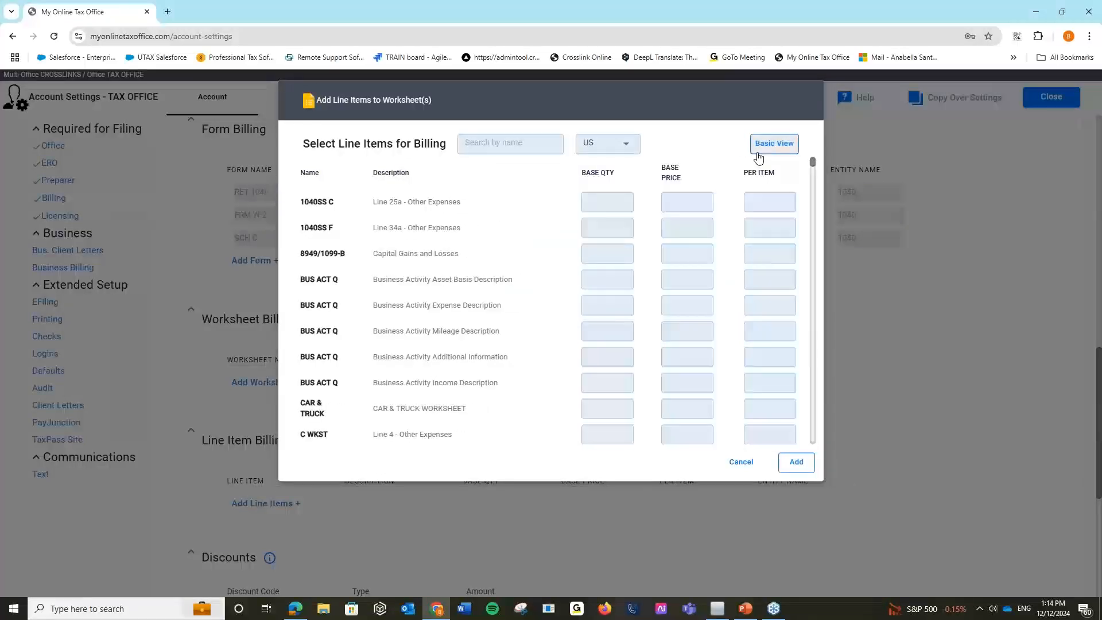
click(758, 150)
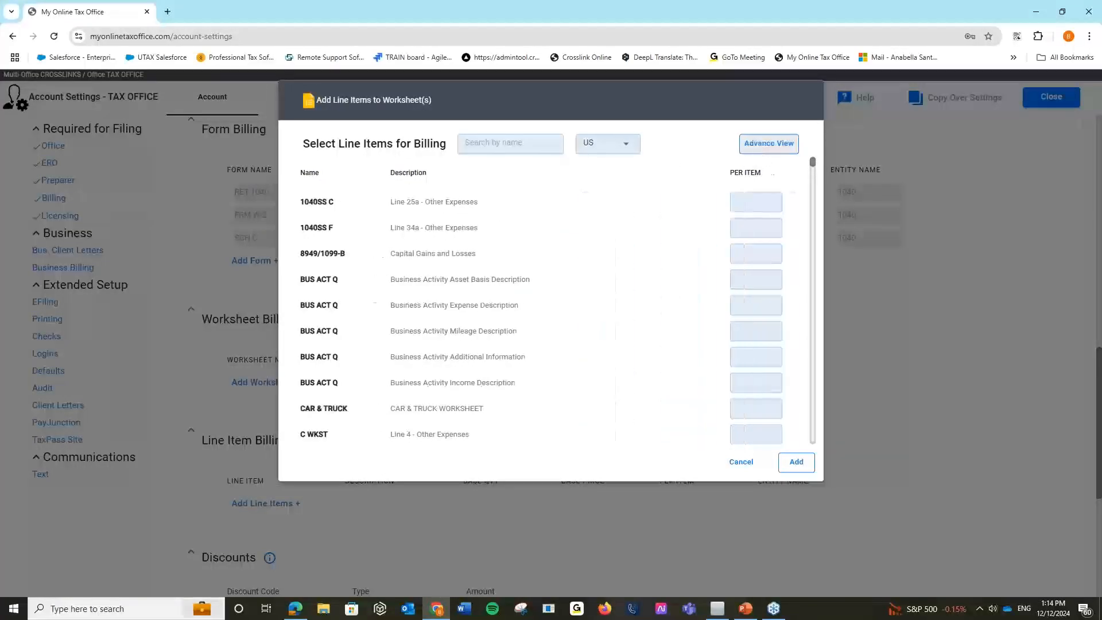
click(738, 462)
scroll(363, 527, down, 4)
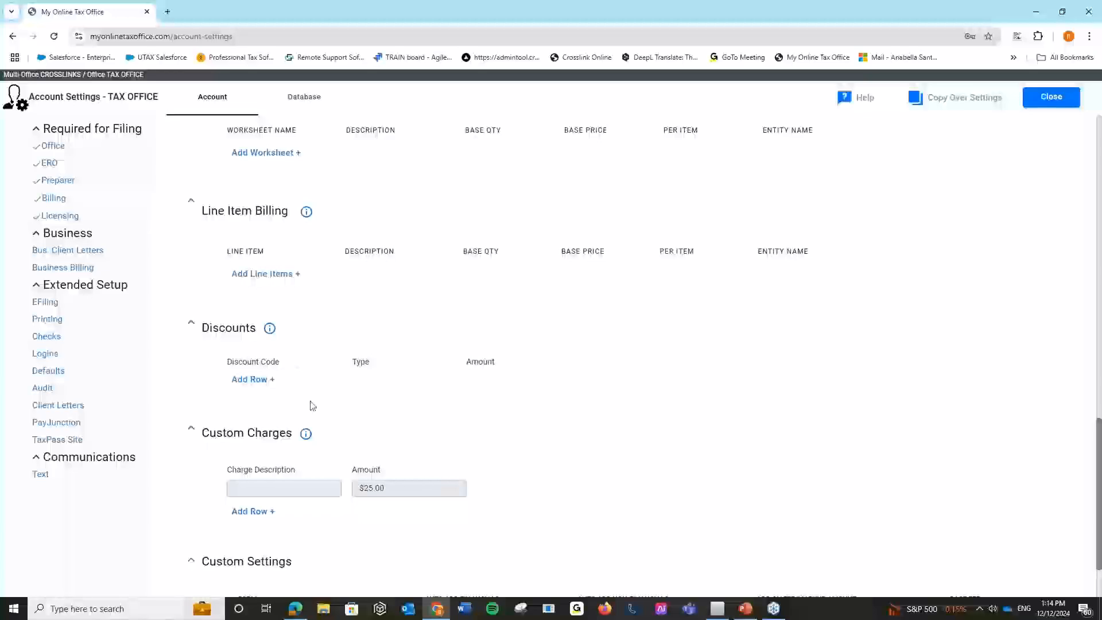
click(248, 380)
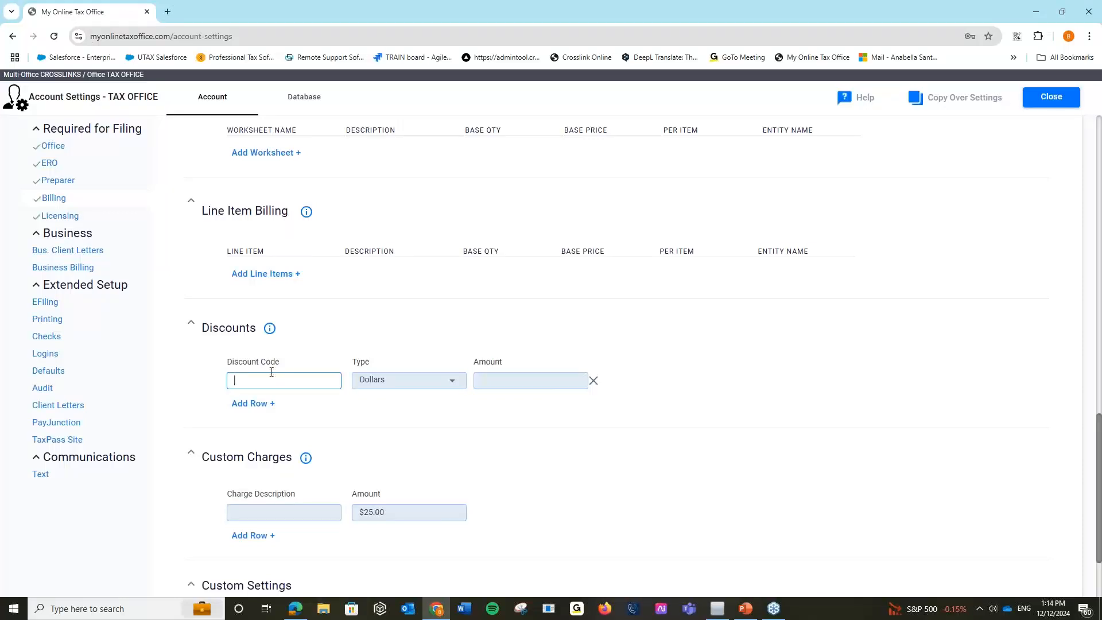
Fill the first discount row as Student Discount, Dollars, $50.00.
click(407, 381)
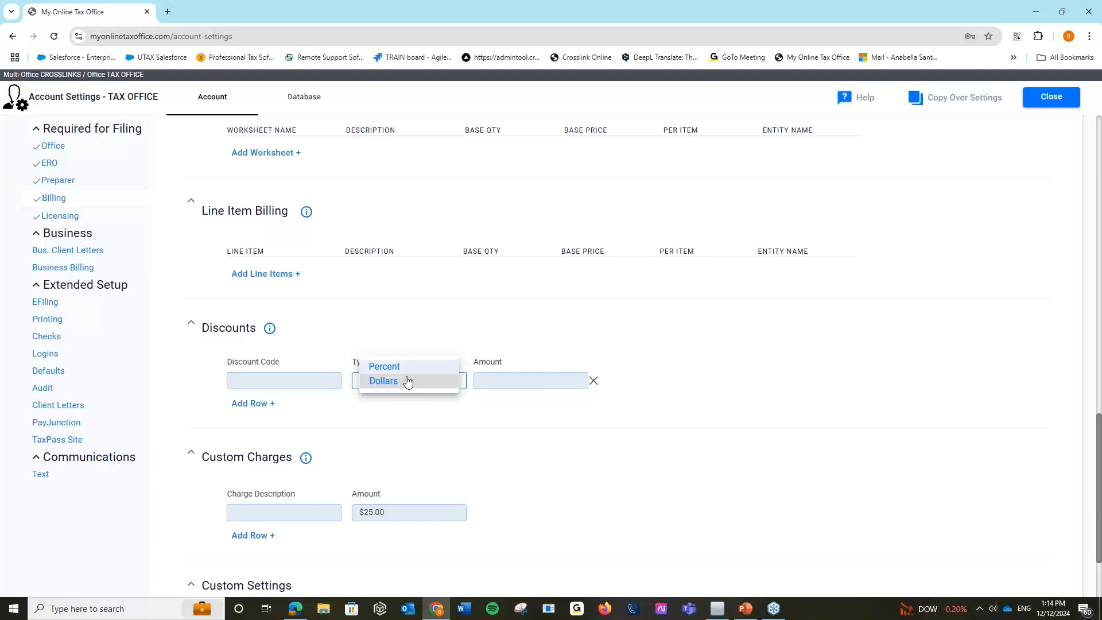
click(407, 381)
click(305, 382)
text(Student Di)
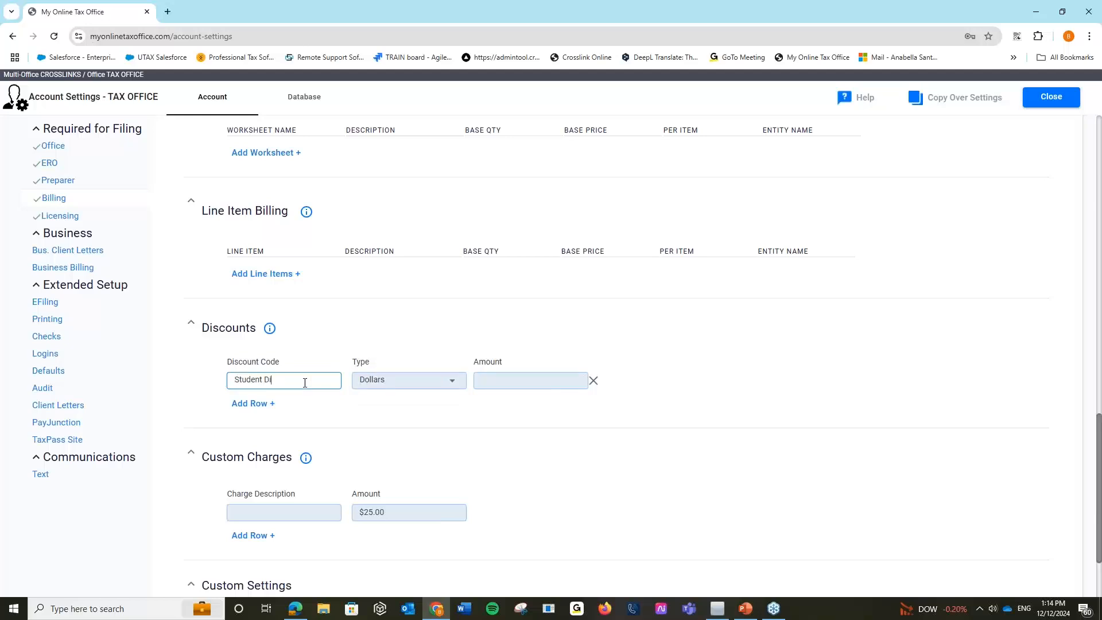
text(scount)
click(522, 380)
text(50)
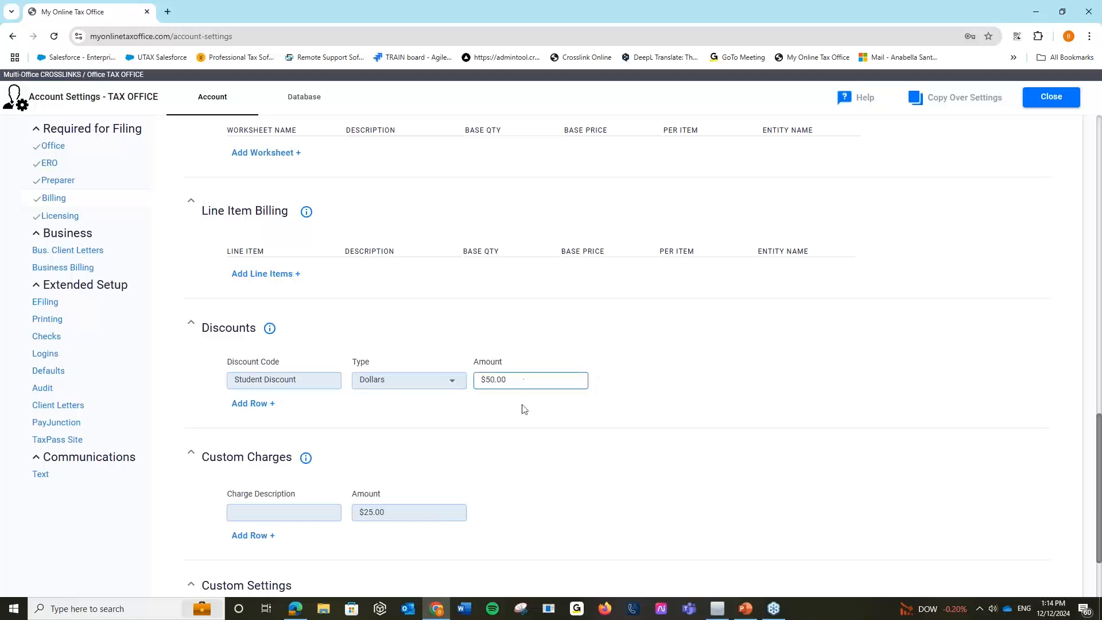
click(522, 406)
Add a second row for Senior Discount as a 10% Percent discount.
click(253, 403)
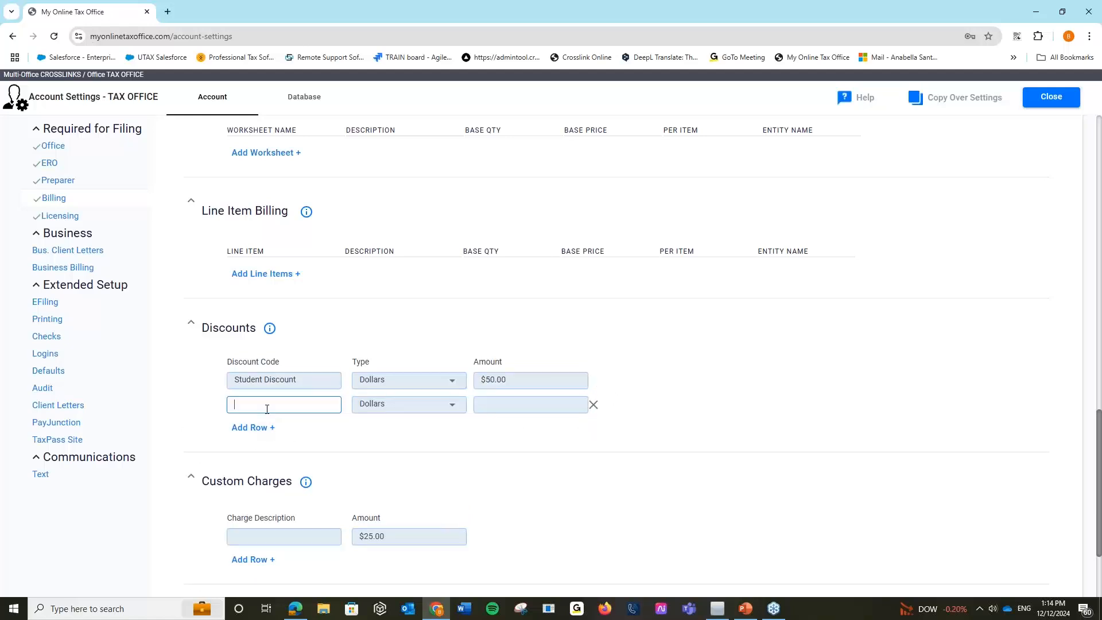
text(Senior Discount)
key(Tab)
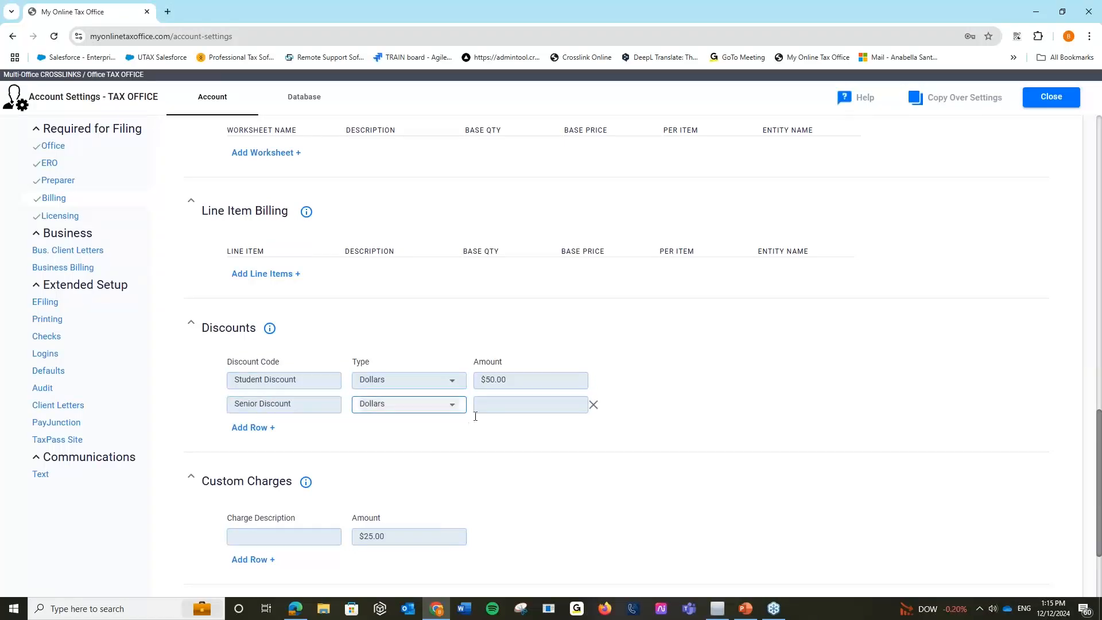
click(451, 406)
click(438, 390)
click(488, 404)
text(0)
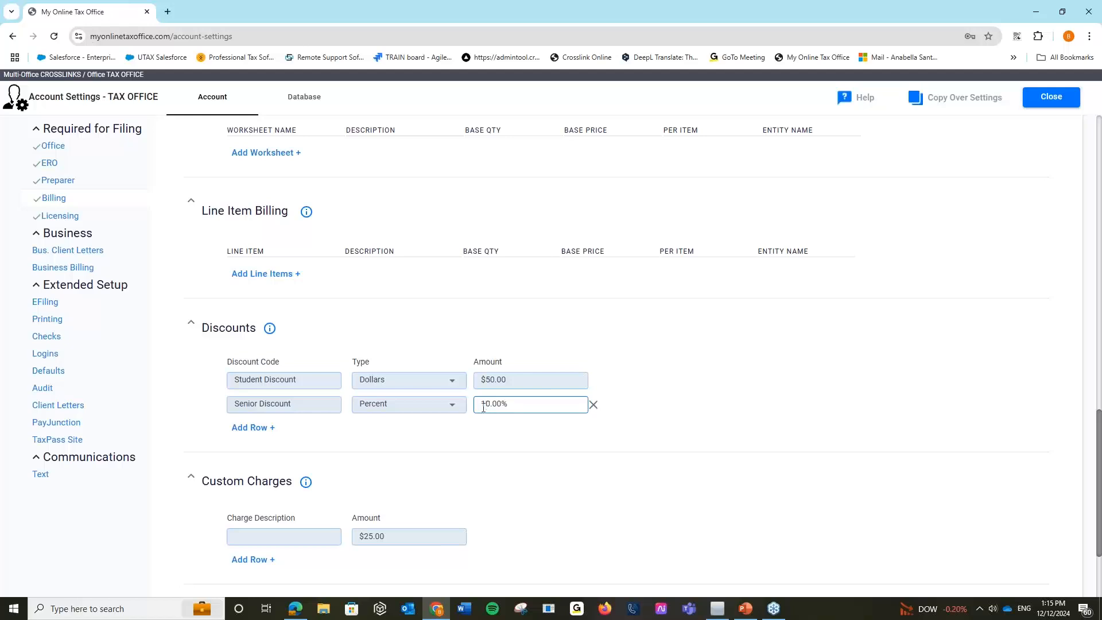
click(462, 426)
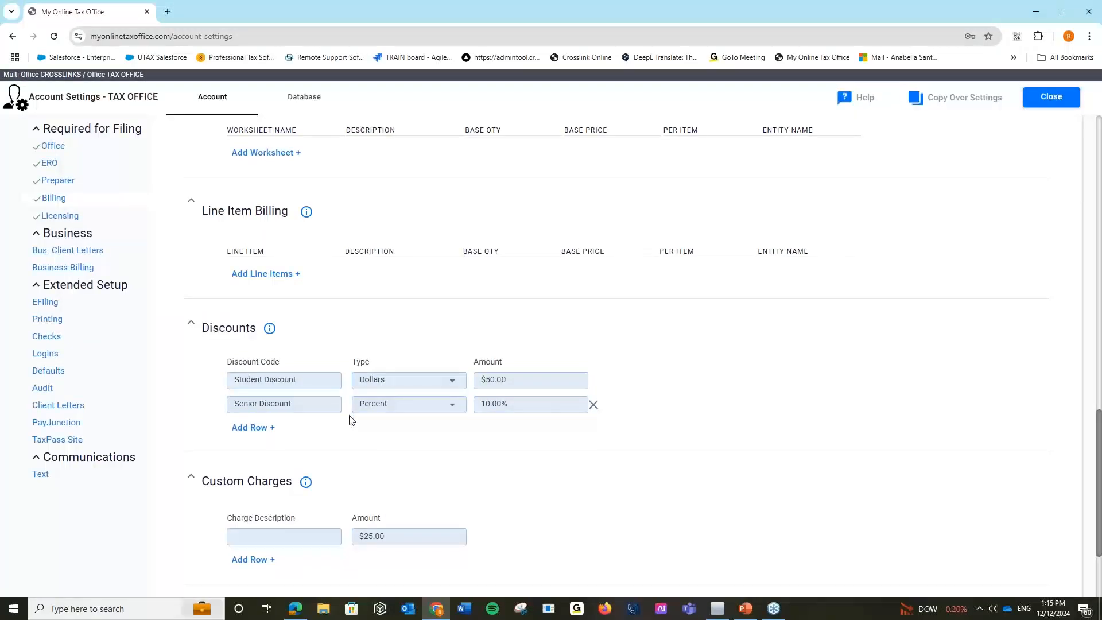
Add a 'Student Package' custom charge with an amount of $150.00.
scroll(352, 419, down, 3)
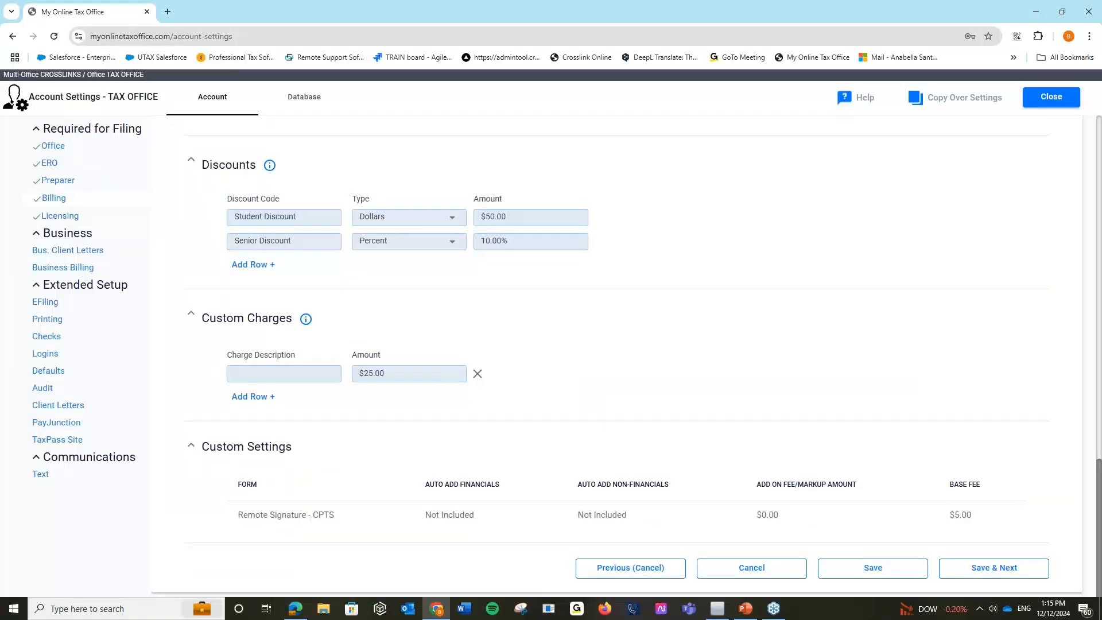
click(291, 377)
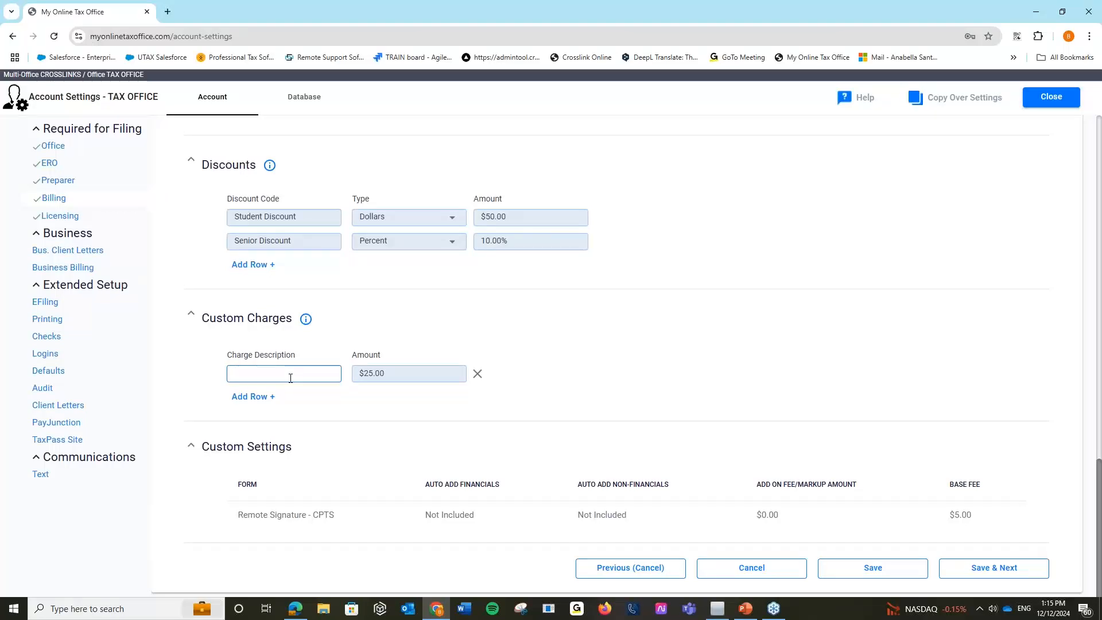
text(Student Package)
double_click(386, 374)
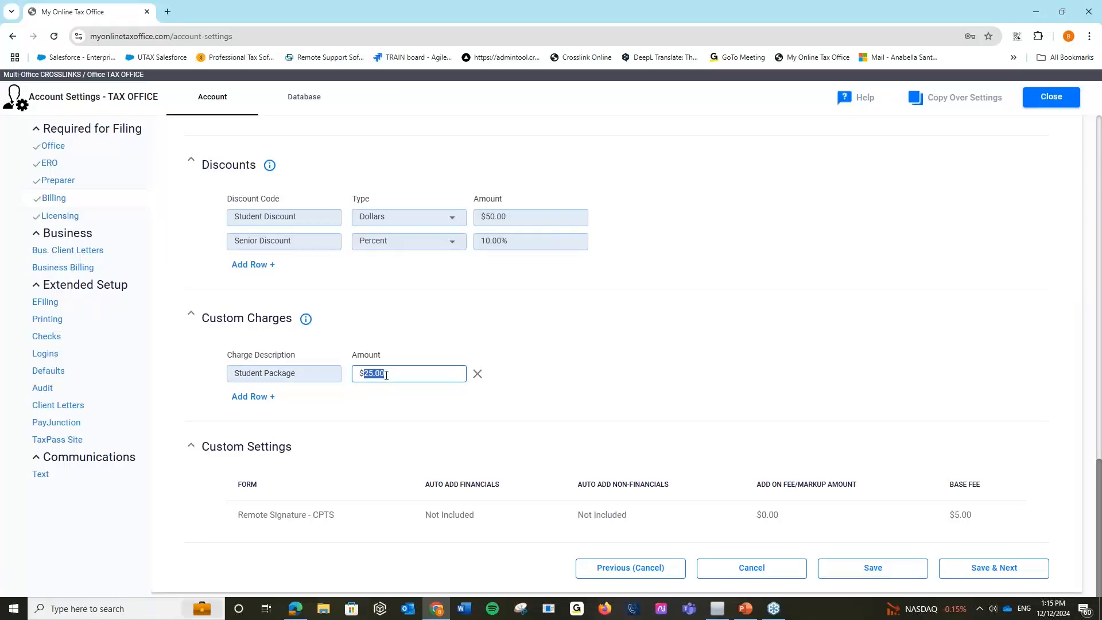
text(5000)
key(BackSpace)
key(BackSpace)
key(BackSpace)
key(BackSpace)
text(150)
Add a second custom charge row, 'Senior Package', at $250.00.
click(253, 396)
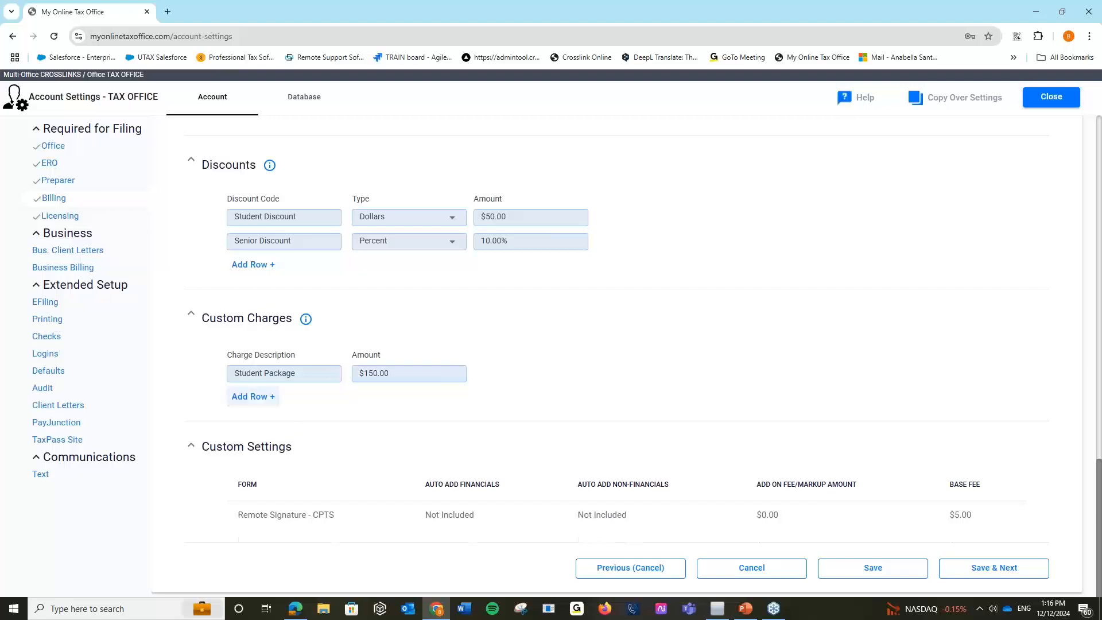
click(253, 397)
text(Senior)
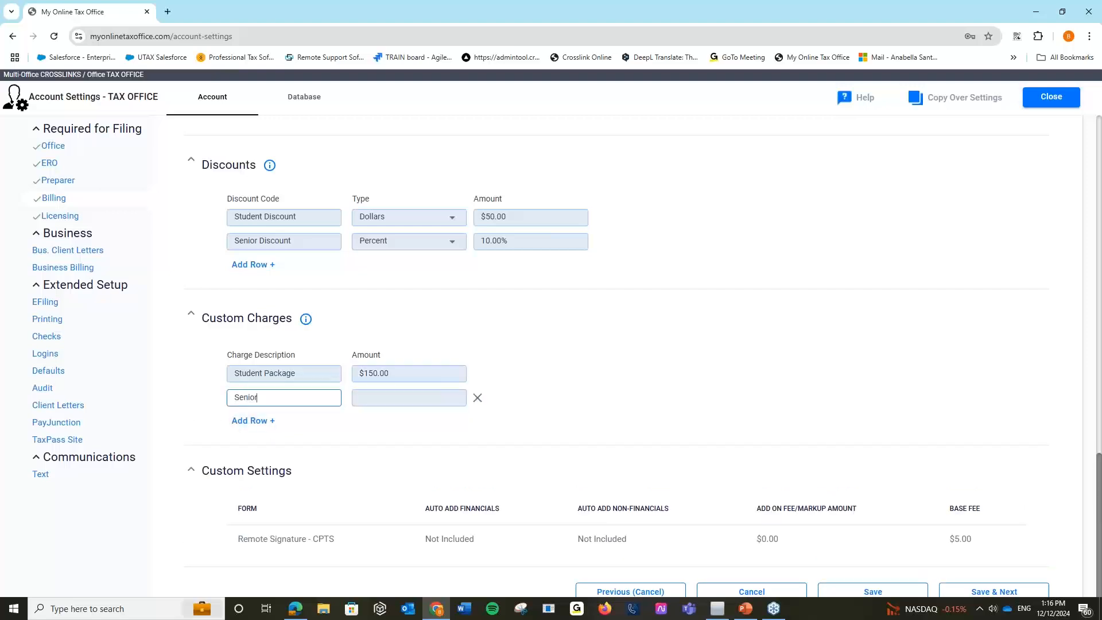
text( Package)
key(Tab)
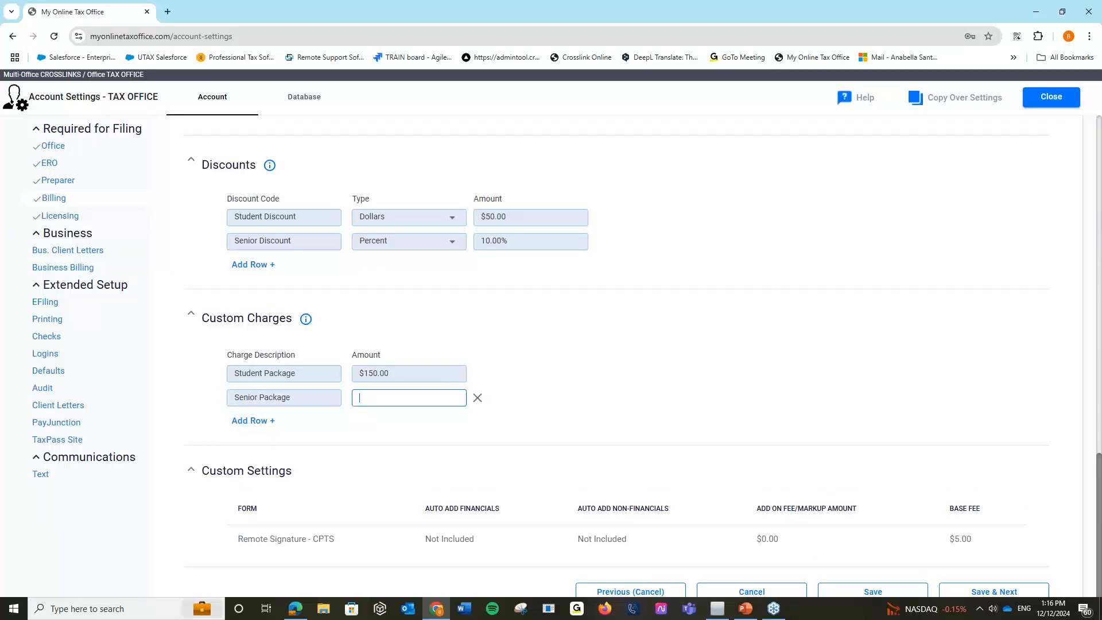
text(250)
click(594, 266)
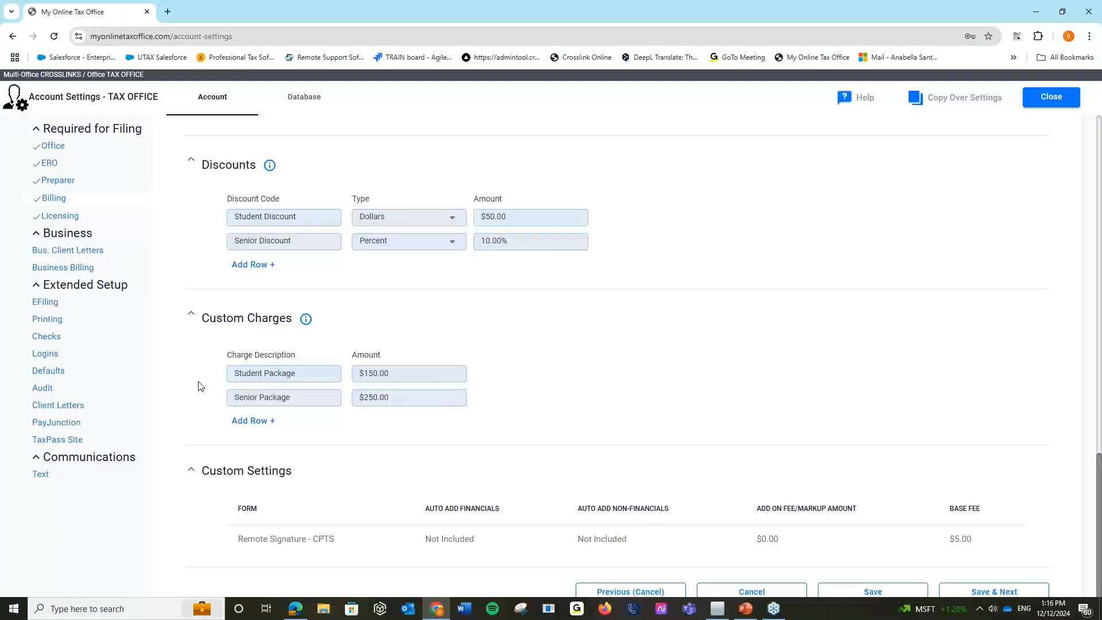
Save the Billing page with the discounts and Student/Senior package charges, then return to the top.
scroll(714, 405, up, 4)
scroll(714, 405, down, 2)
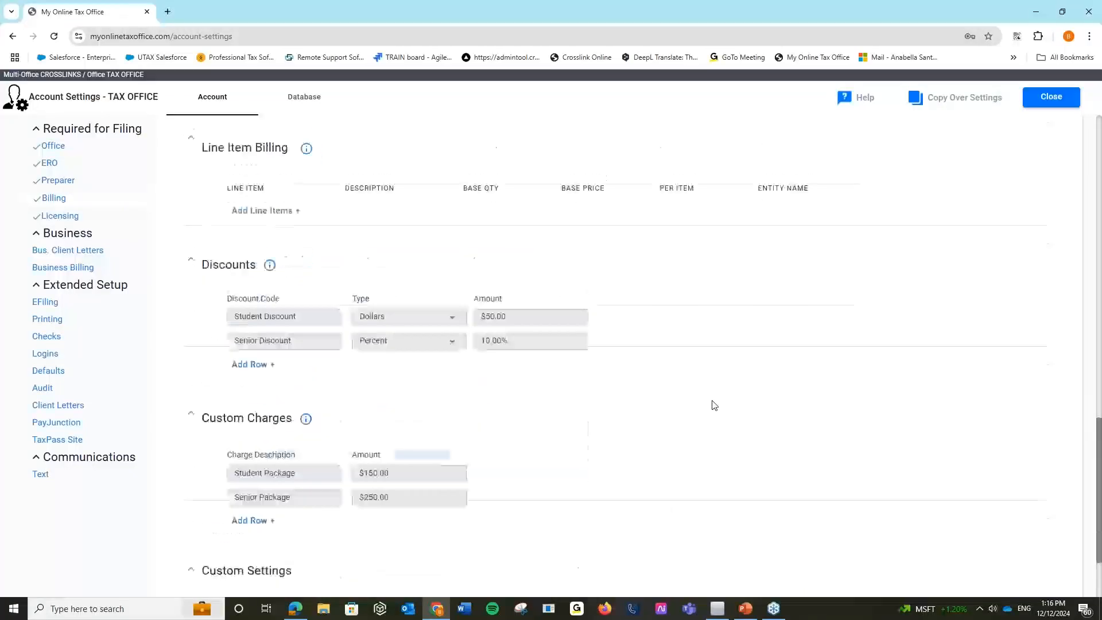
scroll(883, 474, up, 1)
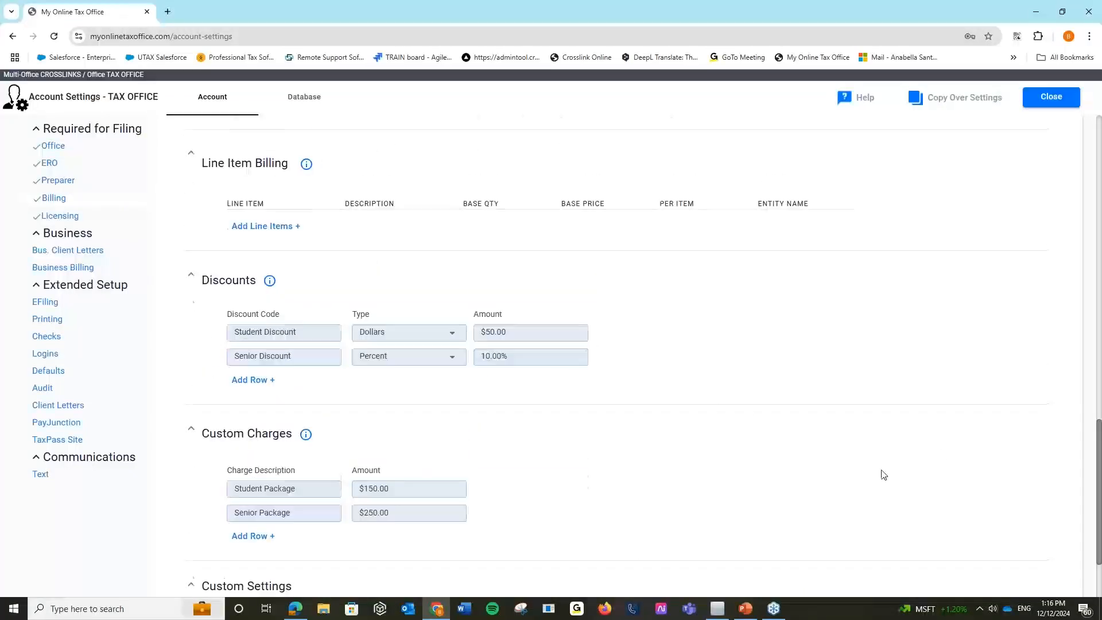
scroll(884, 474, up, 6)
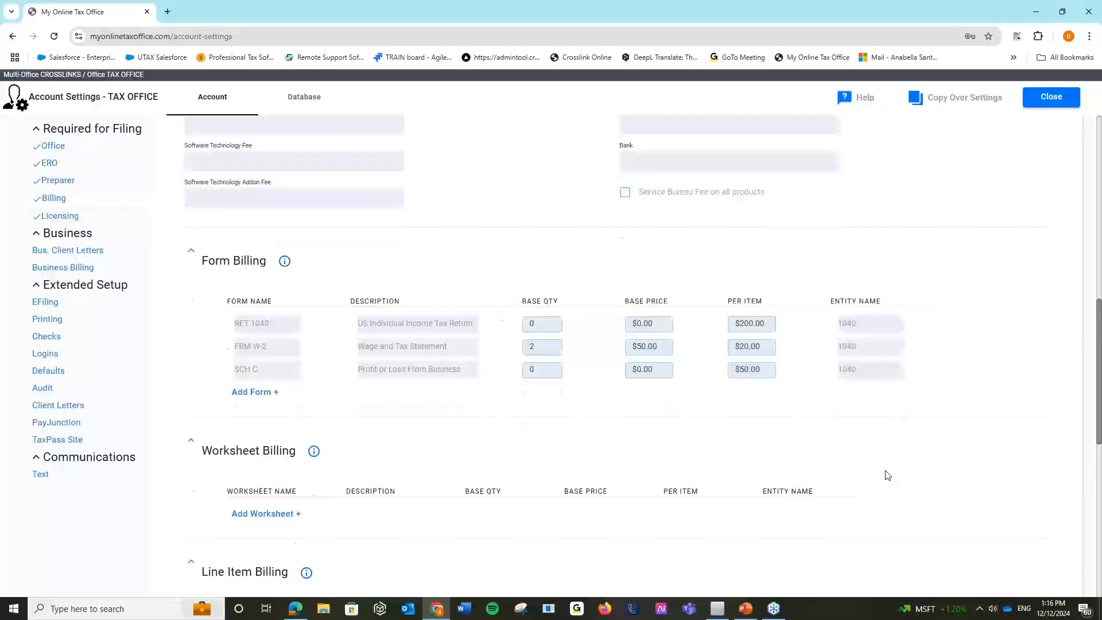
scroll(886, 475, down, 4)
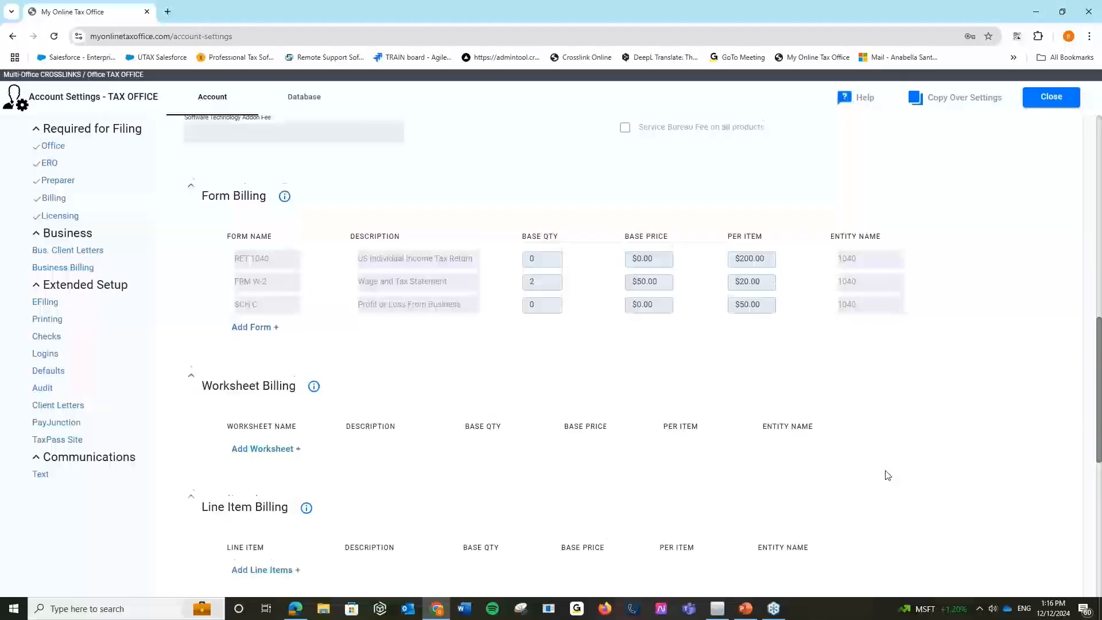
scroll(886, 475, down, 6)
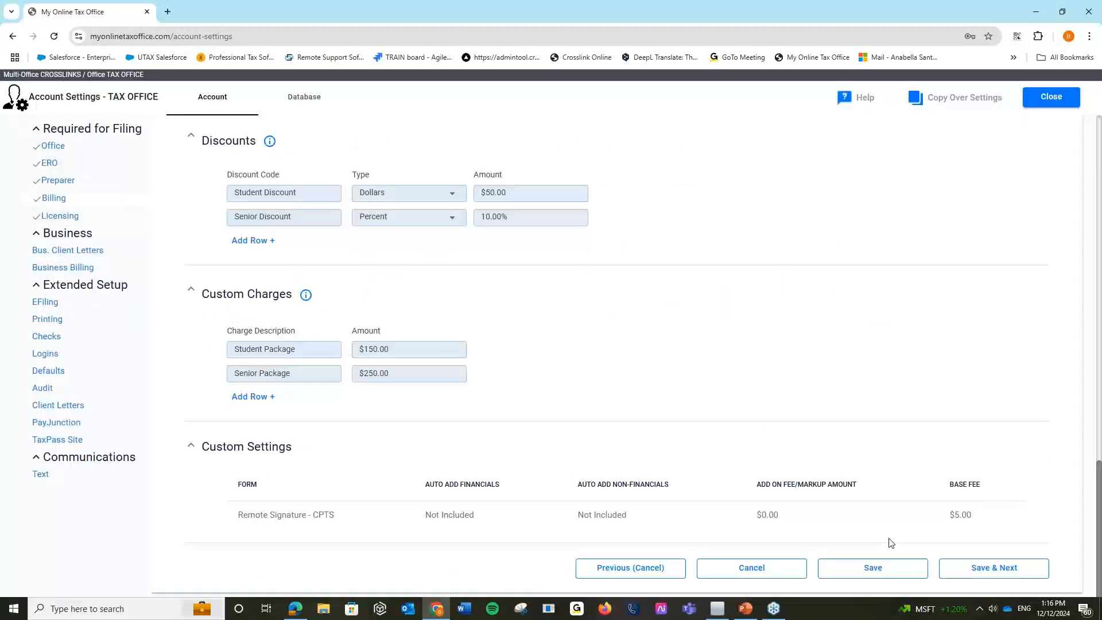
click(897, 569)
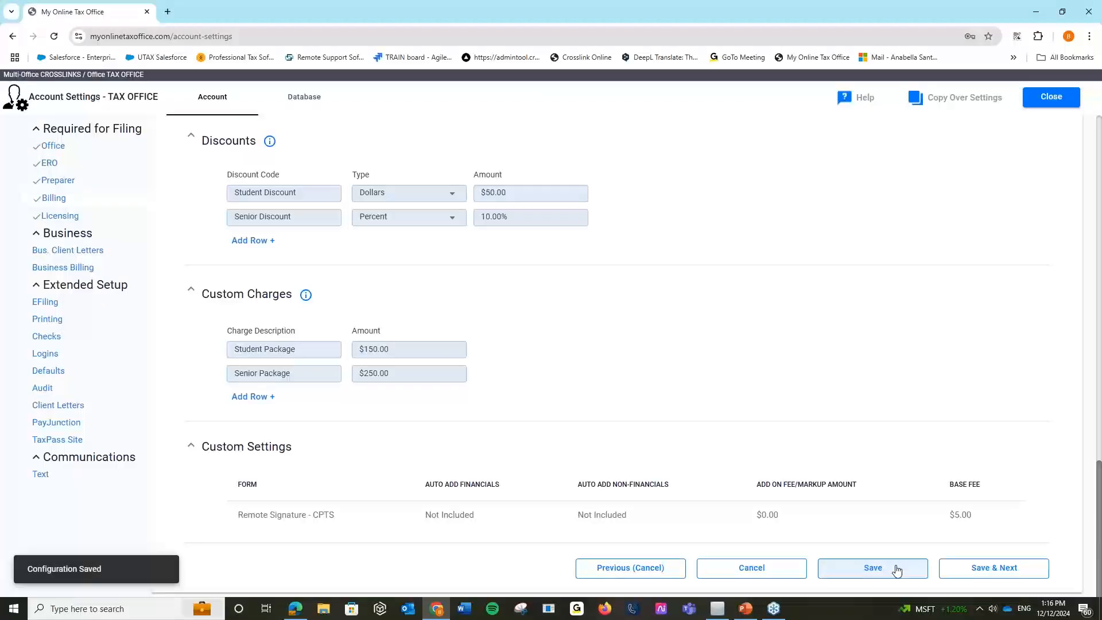
scroll(897, 571, up, 7)
scroll(897, 570, up, 8)
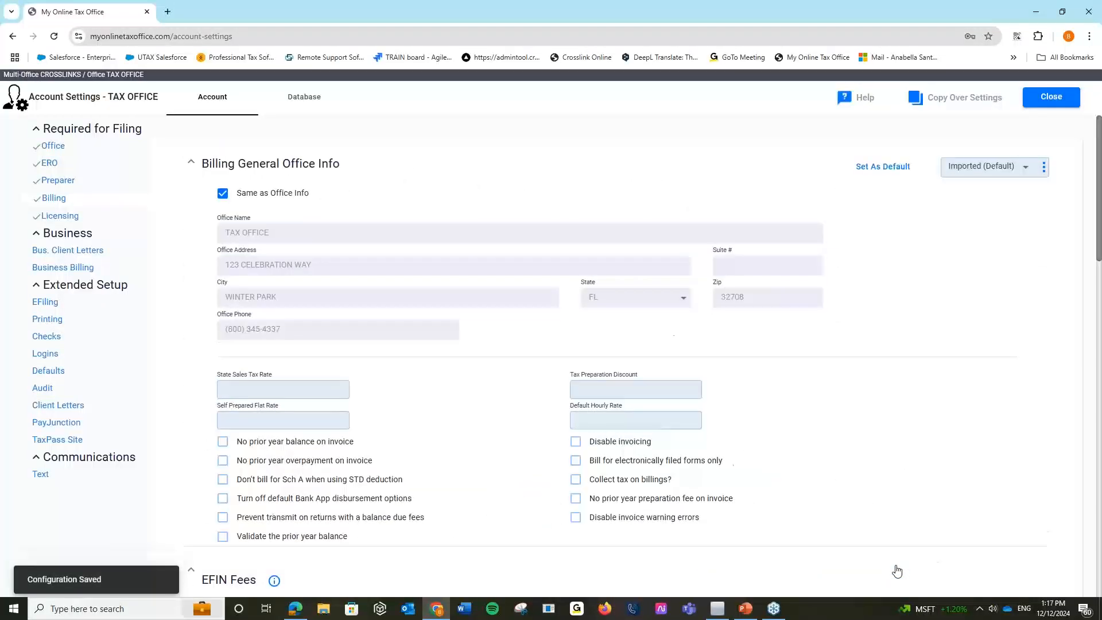
Create a new billing scheme called 'Office A' and bring up the Copy Over Settings dialog.
click(1044, 170)
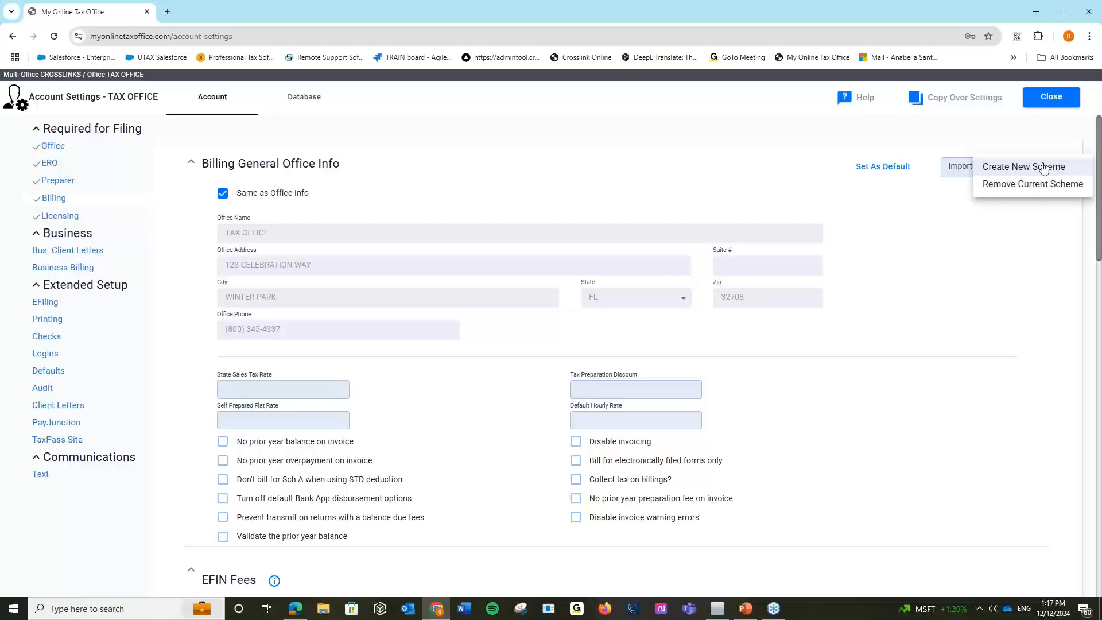
click(1043, 168)
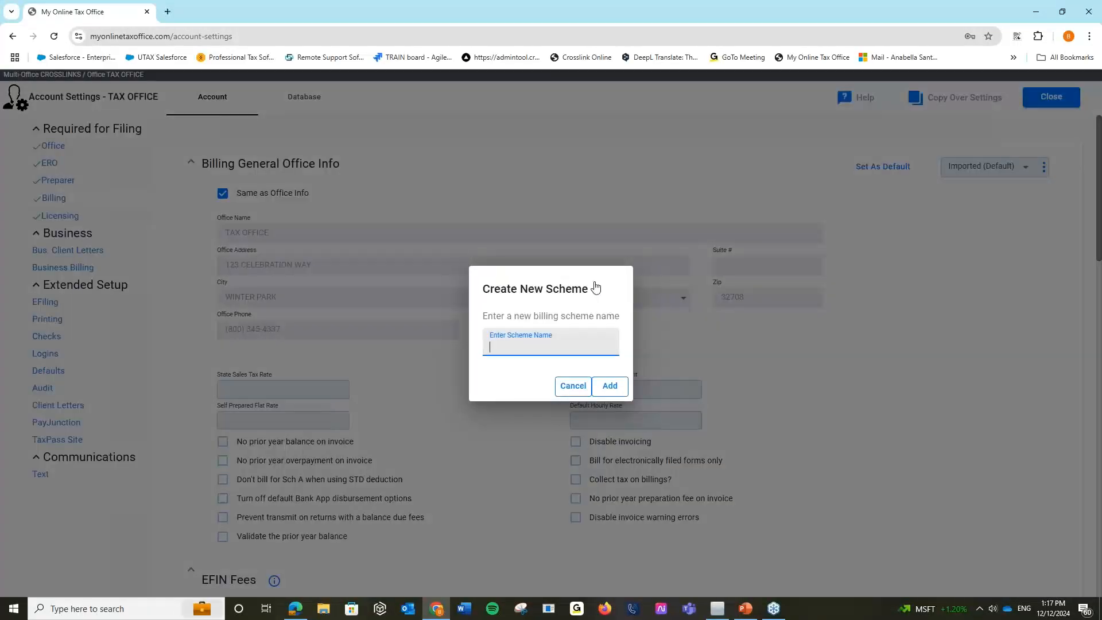
text(Office A)
click(609, 386)
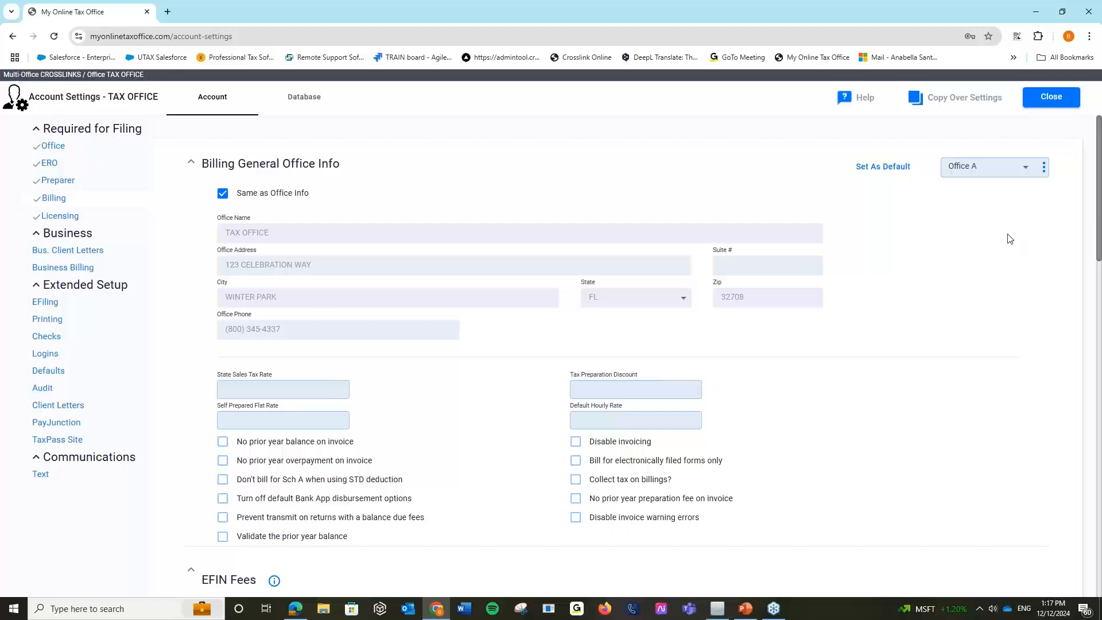
click(918, 103)
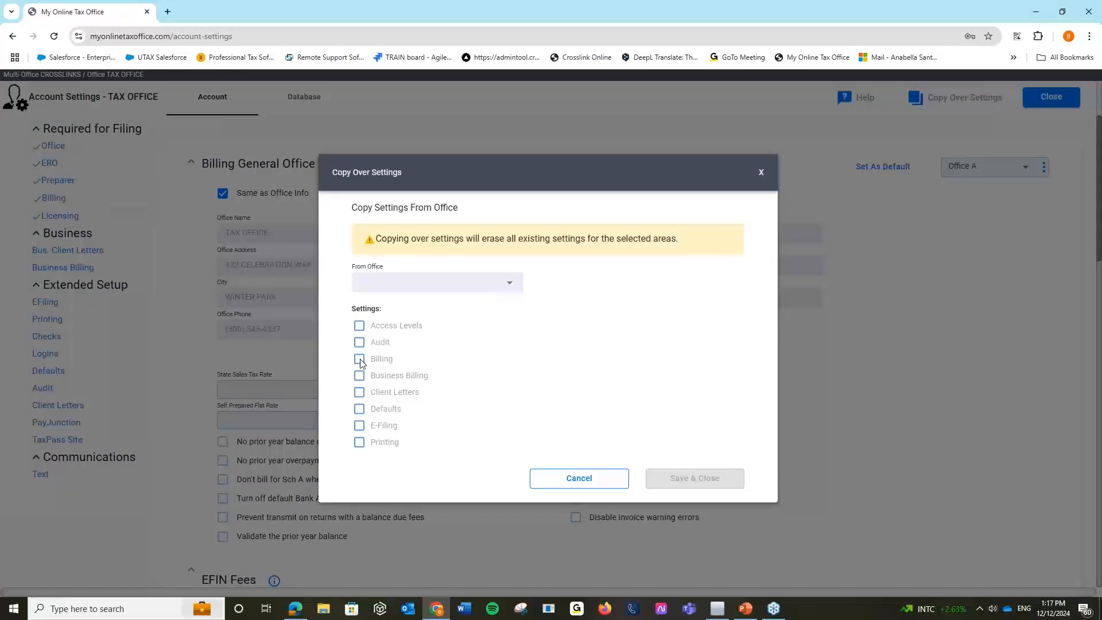
click(613, 482)
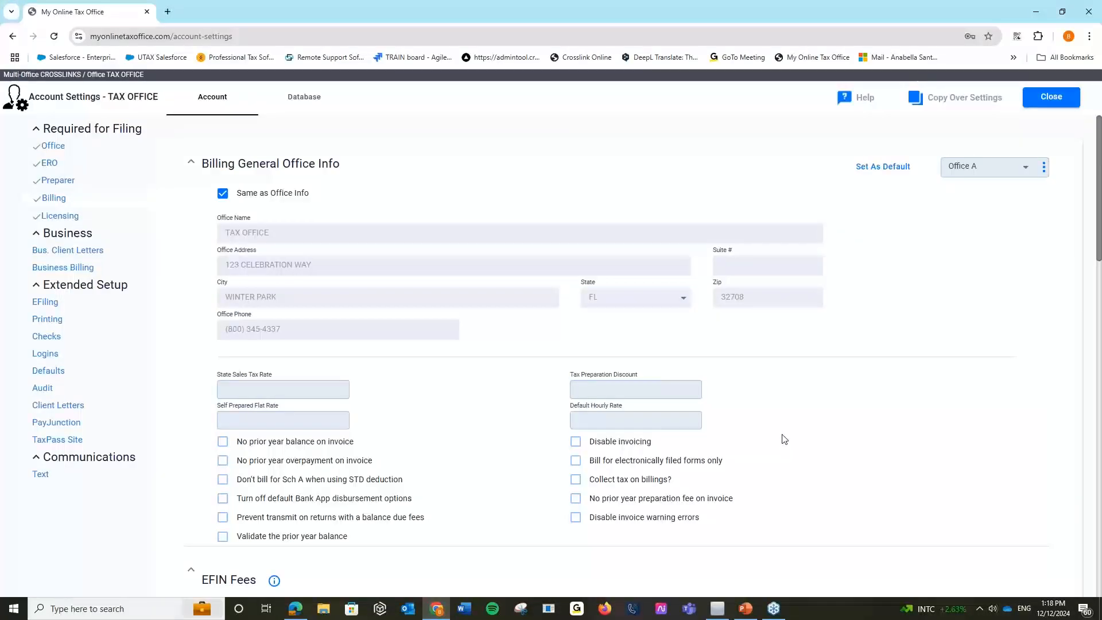
Save the Office A billing scheme's configuration.
scroll(792, 424, down, 3)
scroll(832, 356, up, 3)
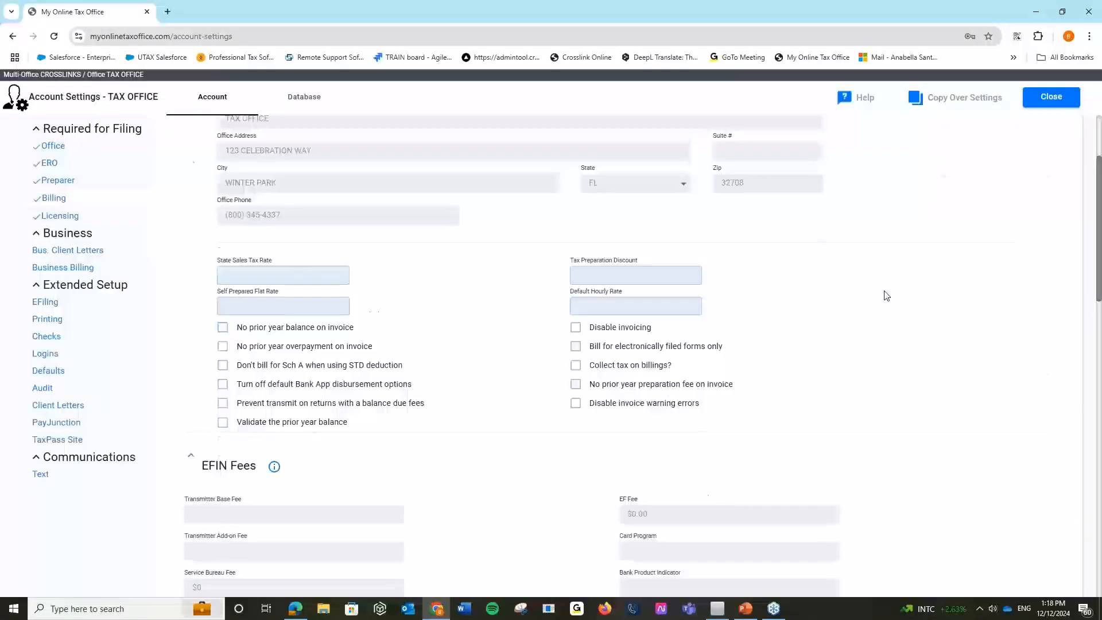
scroll(824, 422, down, 10)
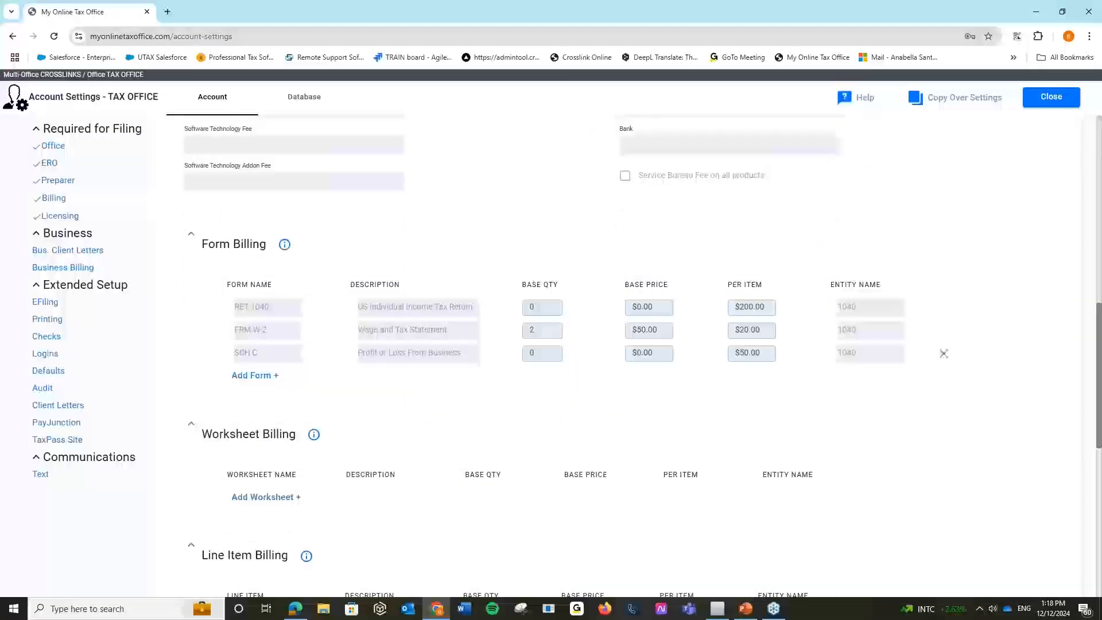
scroll(606, 461, down, 9)
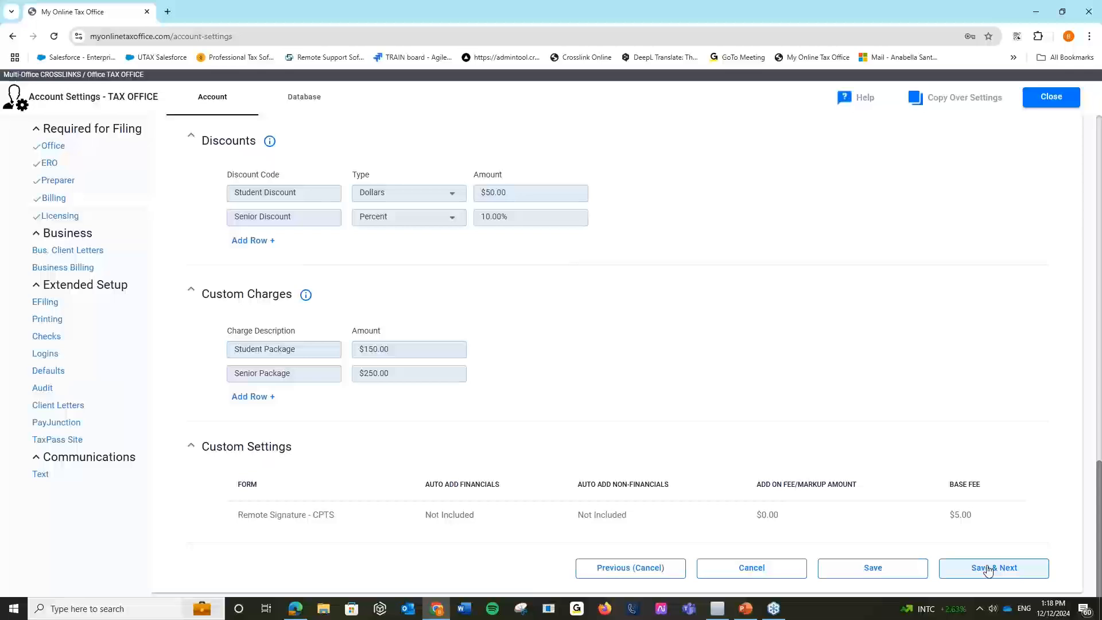
click(895, 570)
scroll(768, 340, up, 1)
scroll(768, 340, up, 19)
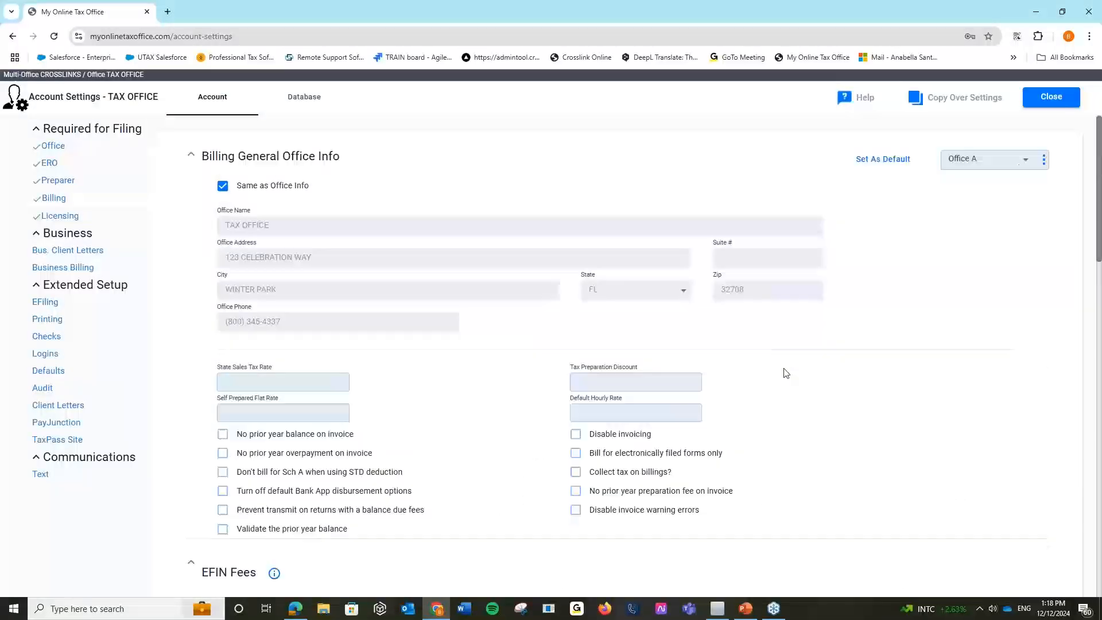
Keep Office A selected in the scheme dropdown and go to Business Billing.
click(1024, 171)
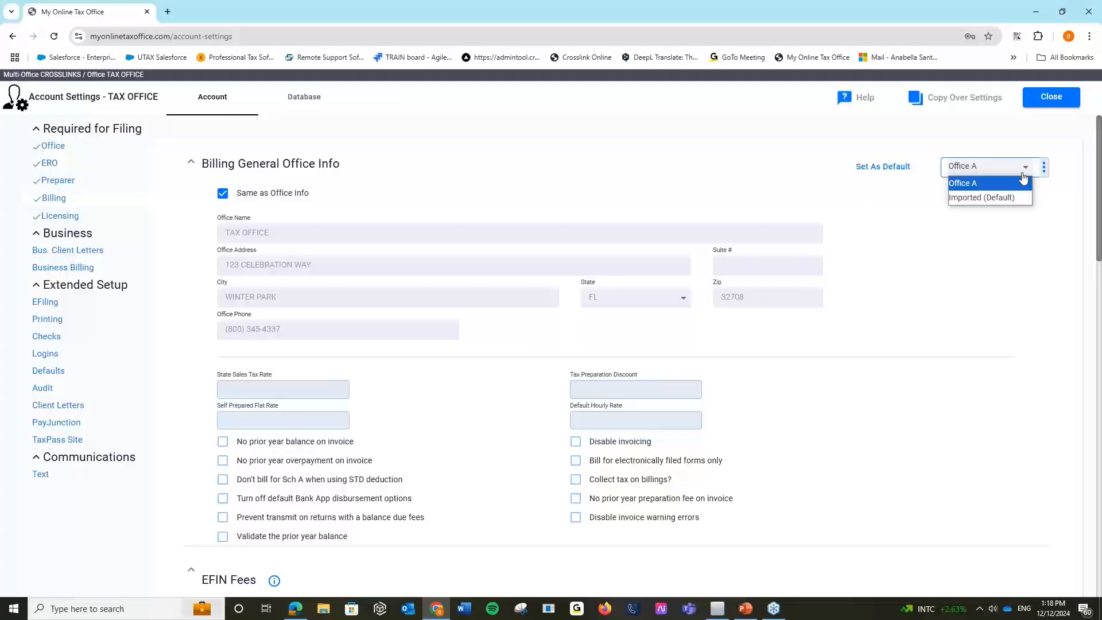
click(1022, 174)
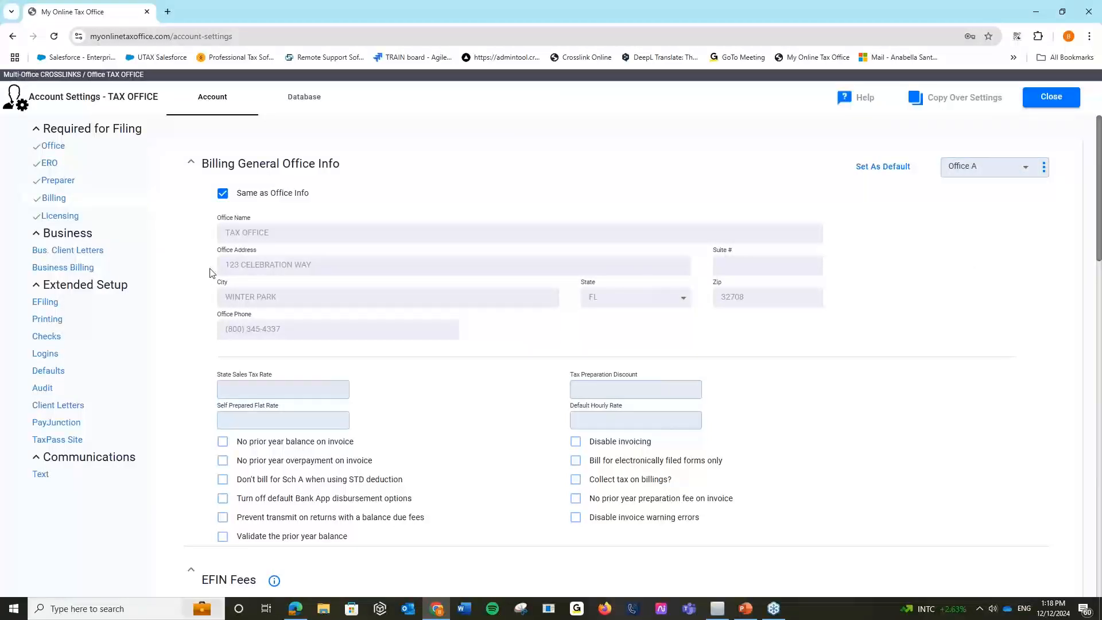
click(84, 268)
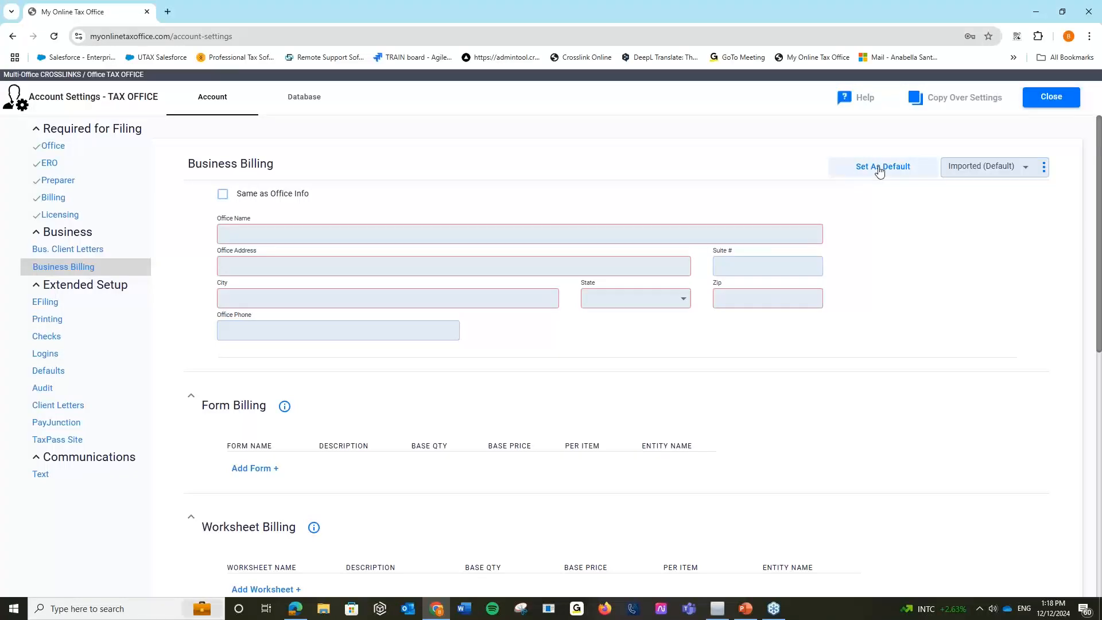
Enable 'Same as Office Info' so Business Billing reuses the office's address and phone.
click(223, 194)
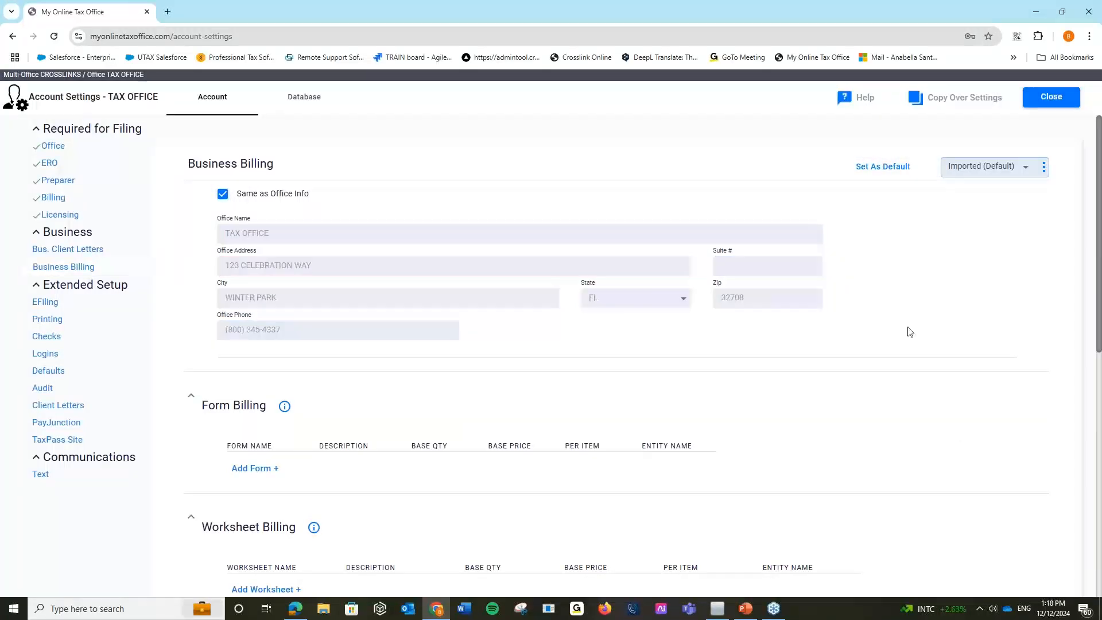
scroll(910, 332, down, 1)
scroll(910, 355, down, 4)
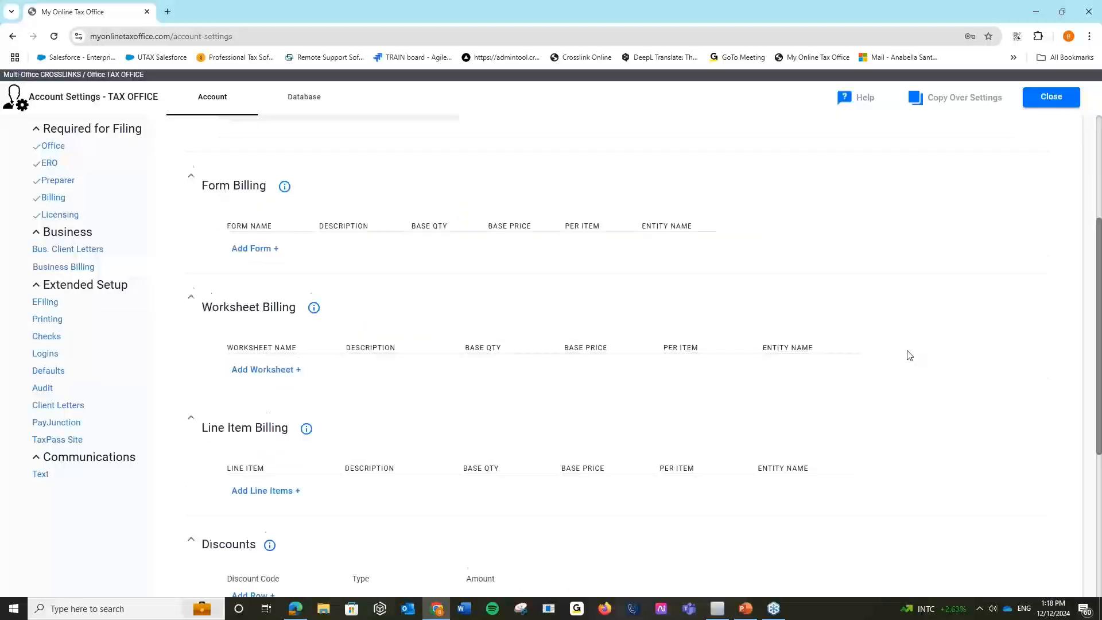
scroll(910, 355, down, 5)
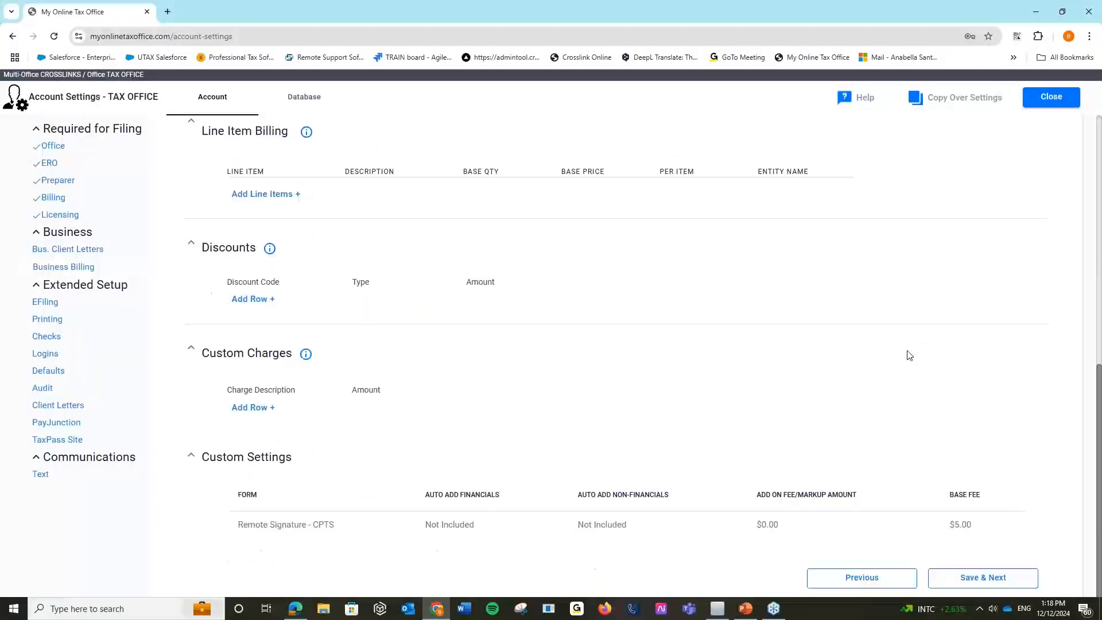
scroll(909, 355, down, 1)
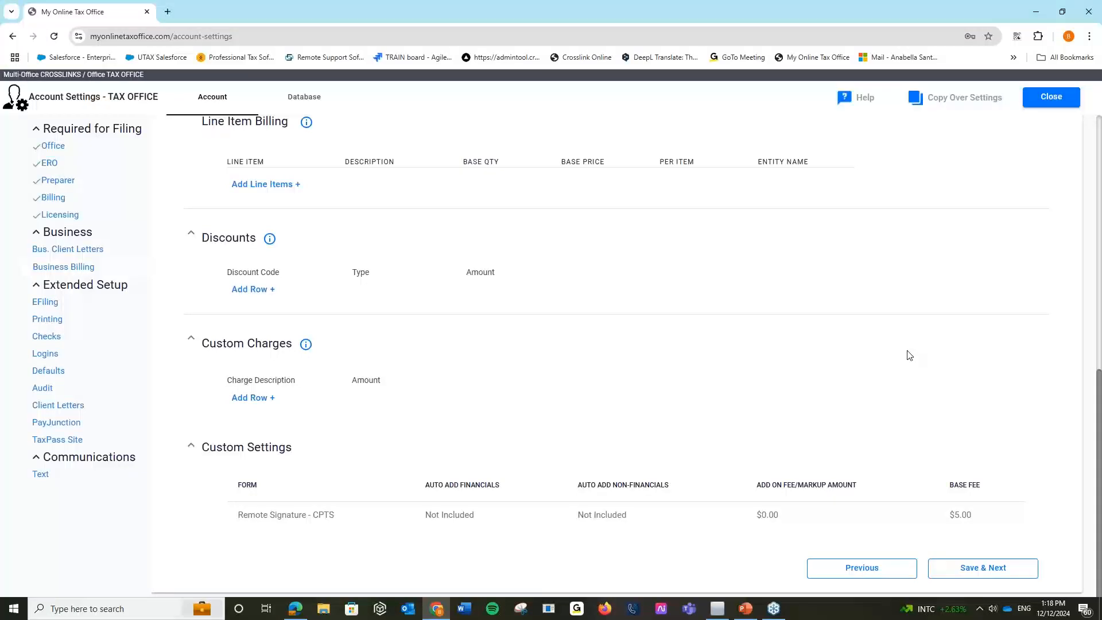
scroll(910, 356, up, 1)
scroll(910, 355, down, 1)
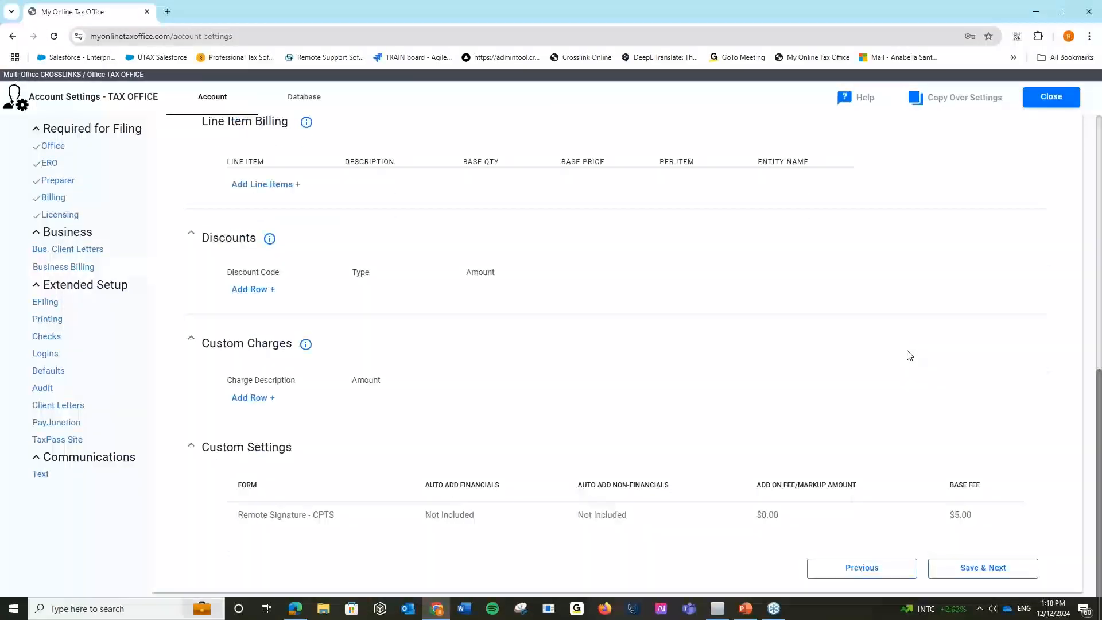
scroll(910, 355, up, 9)
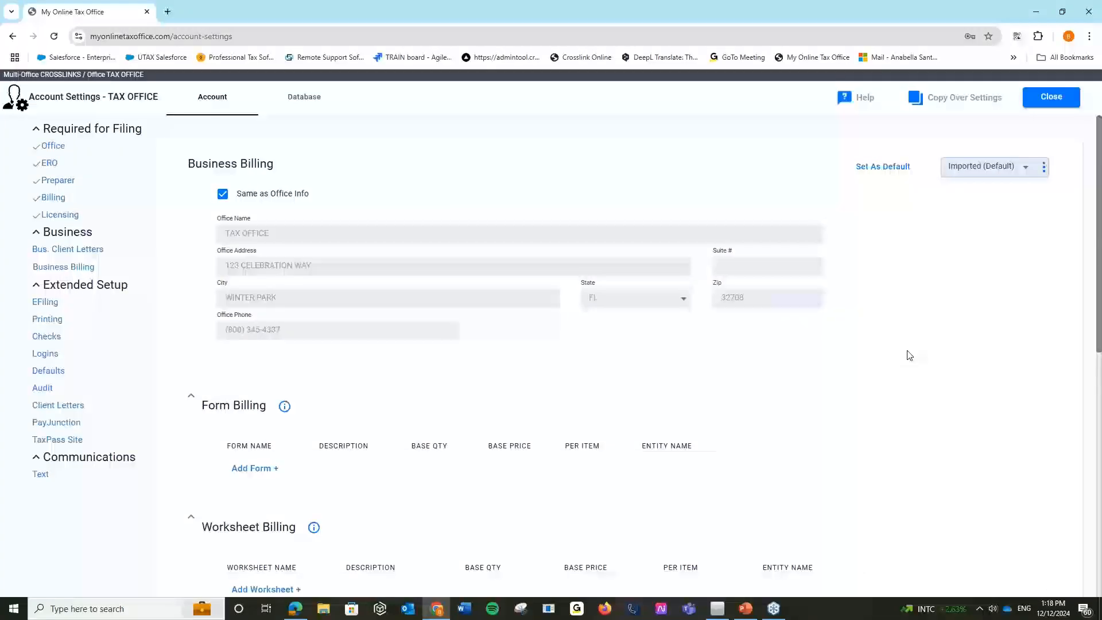
Go to Account Settings > Ancillary Products and manage Audit Allies - Tax Pro Alliance.
click(1051, 97)
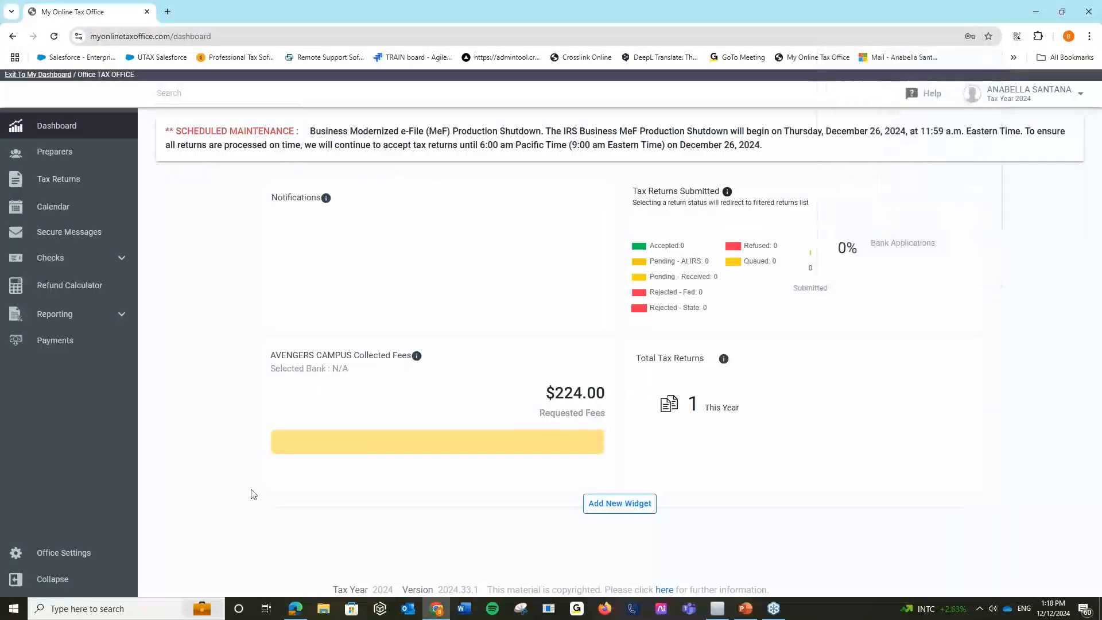
click(58, 79)
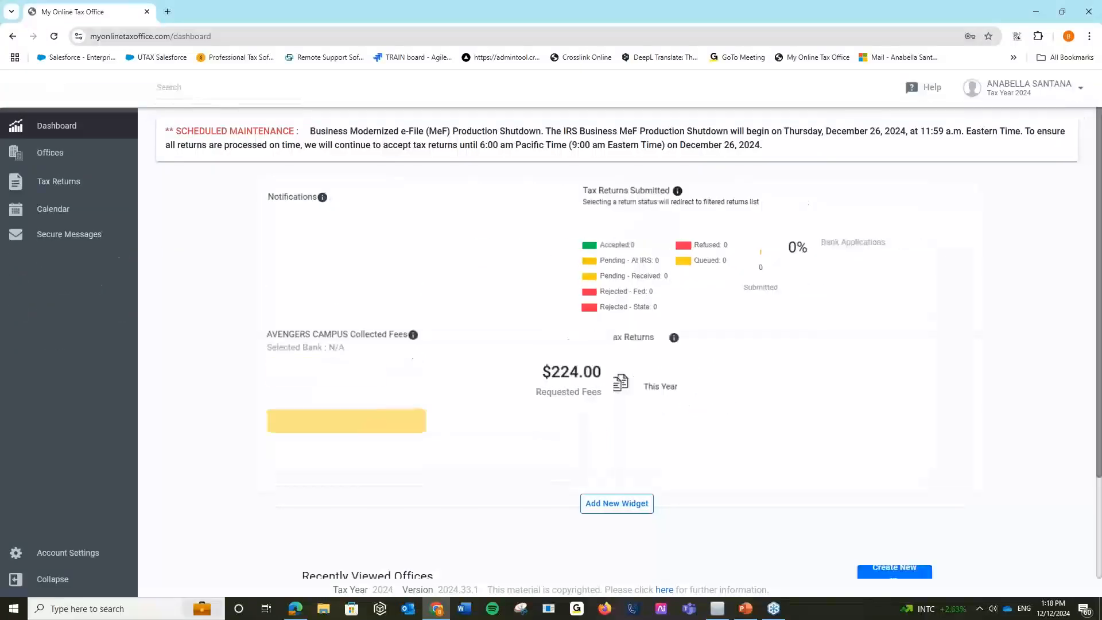
click(34, 554)
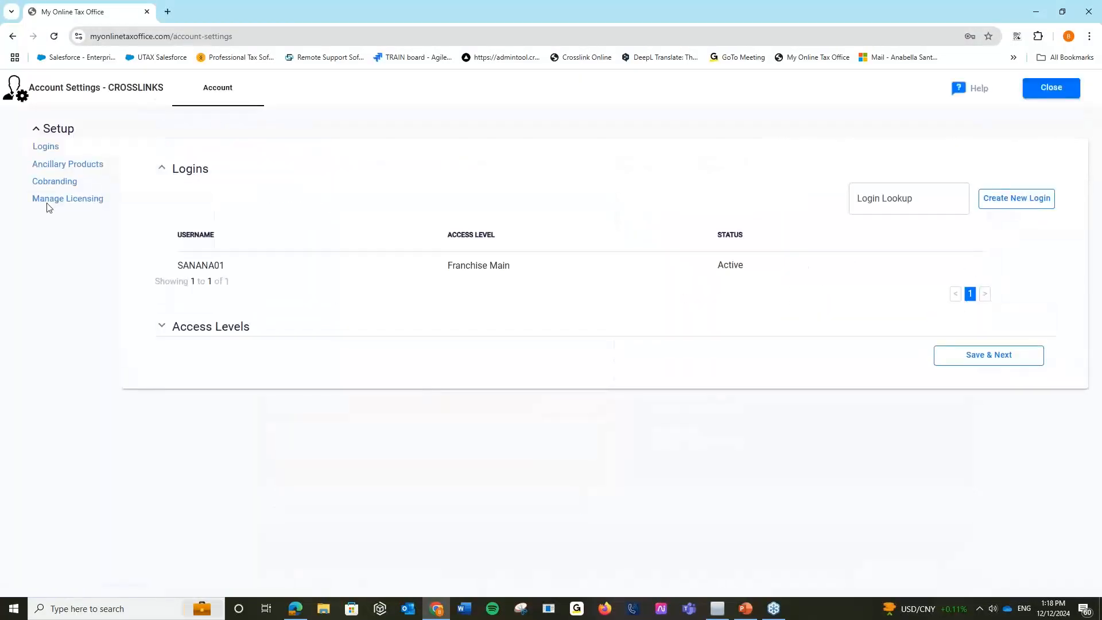
click(90, 170)
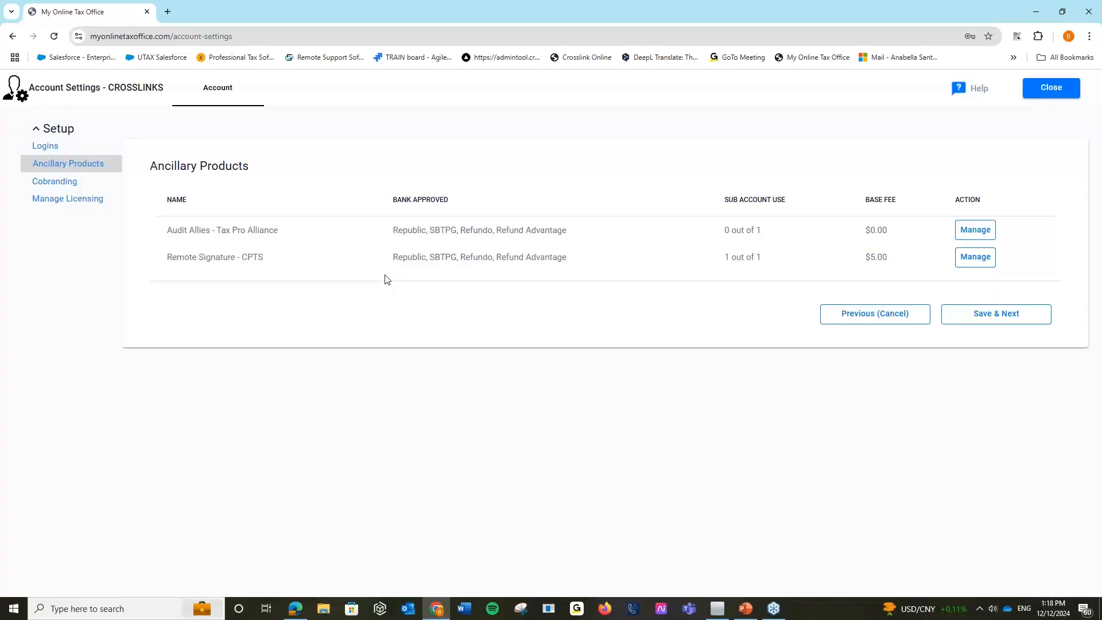
click(981, 229)
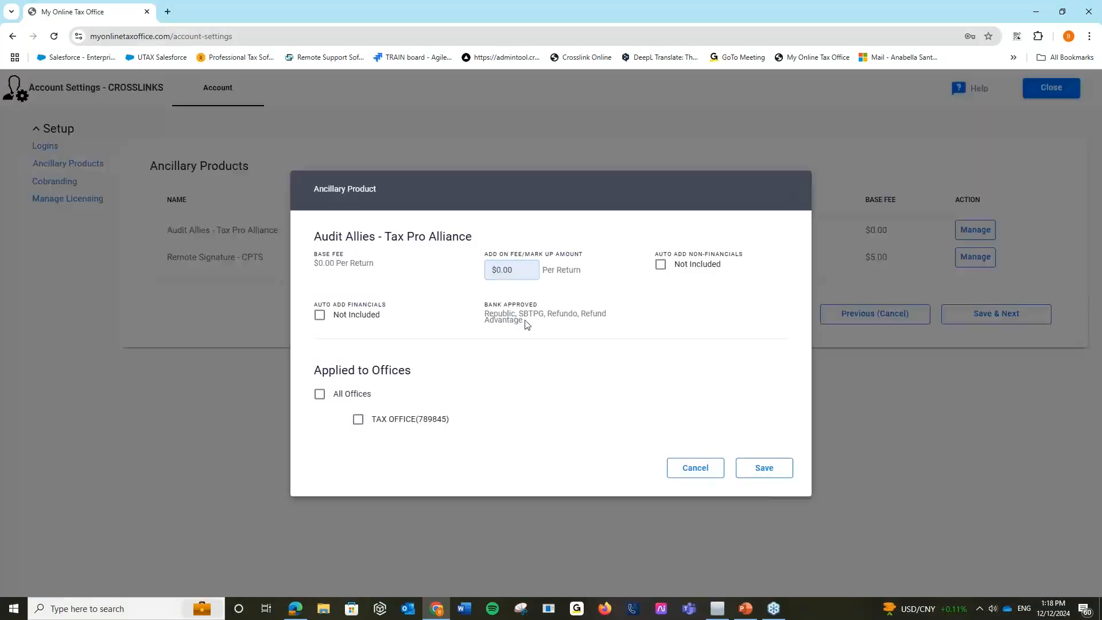
Set the Audit Allies add-on fee to $25.00 for All Offices and save.
click(498, 271)
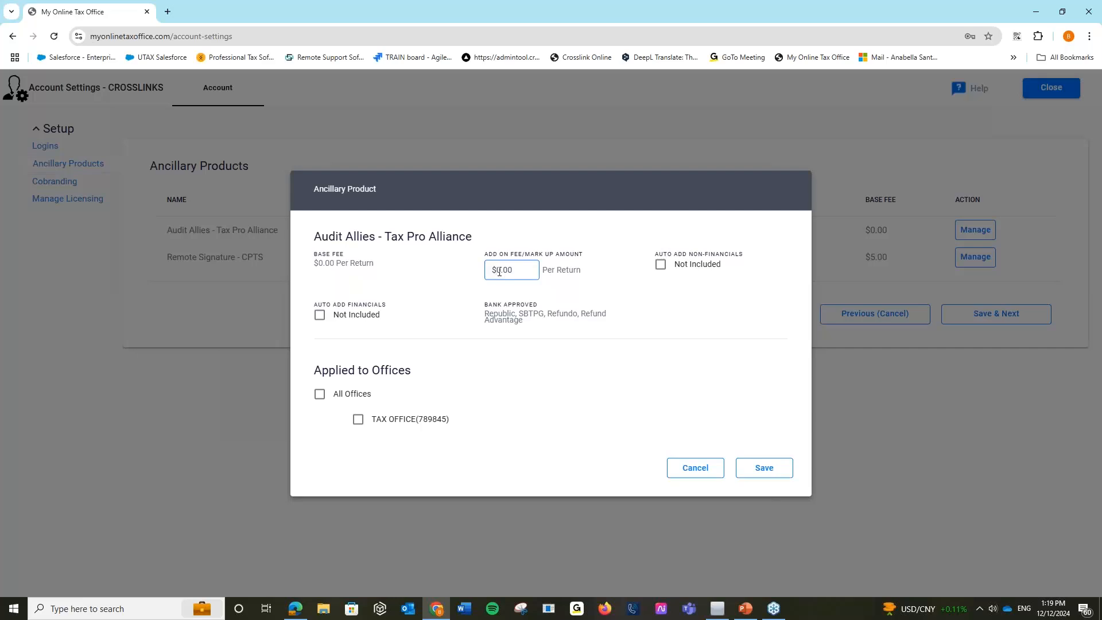
text(25)
click(599, 384)
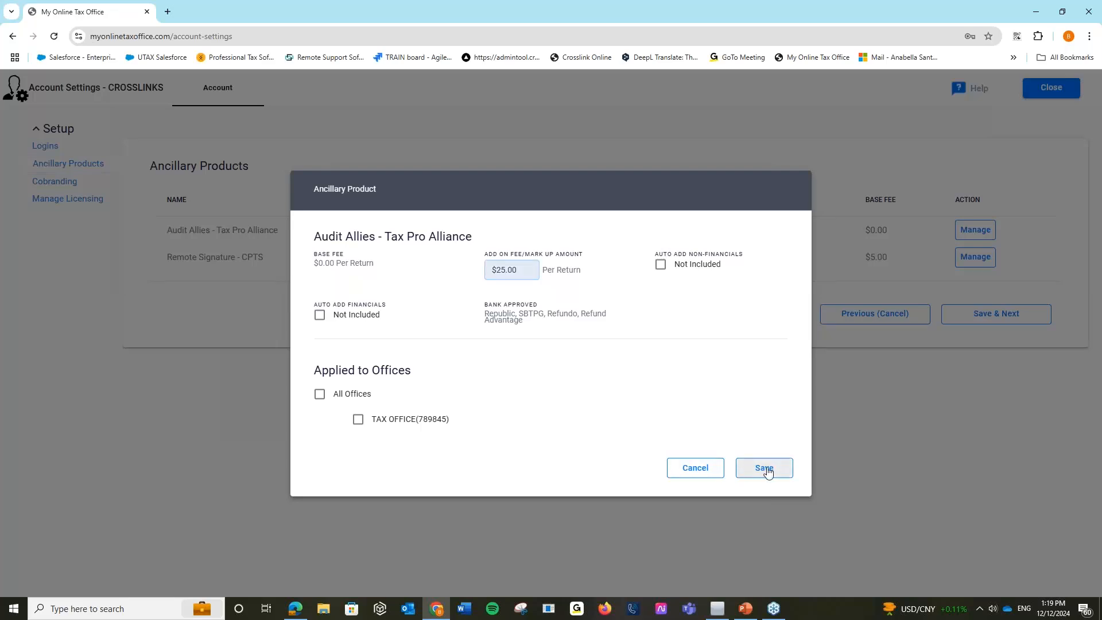
click(320, 393)
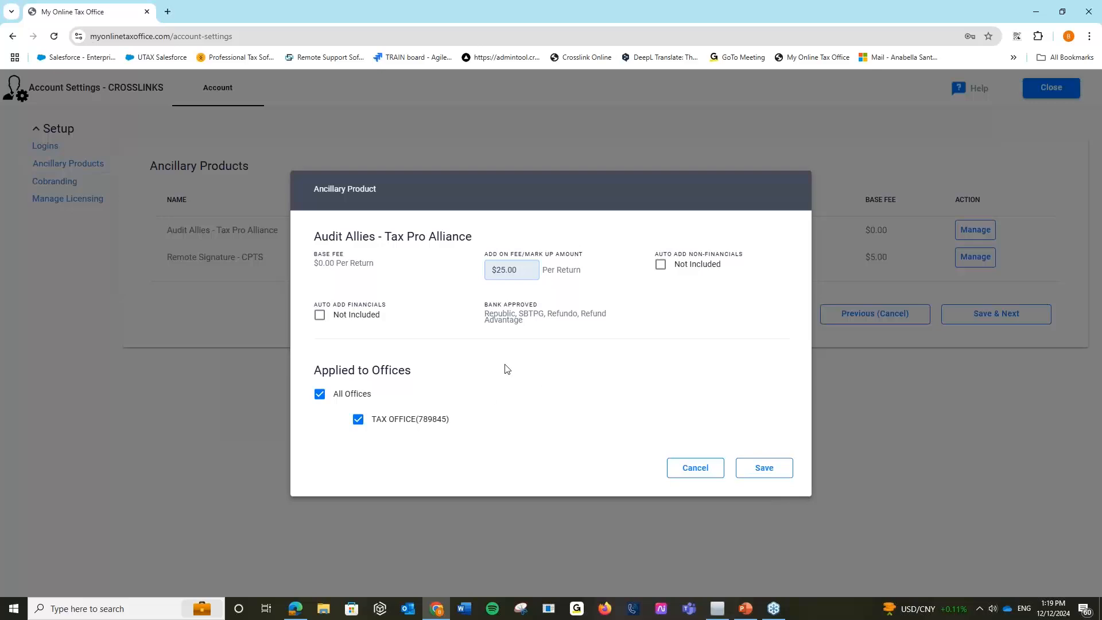
click(766, 469)
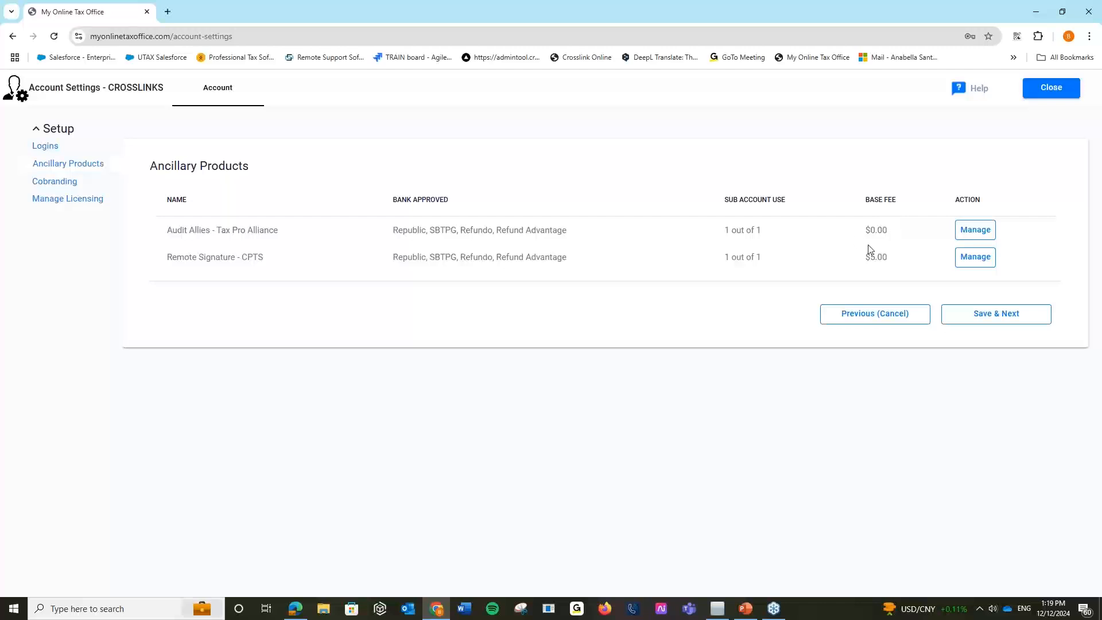
click(976, 230)
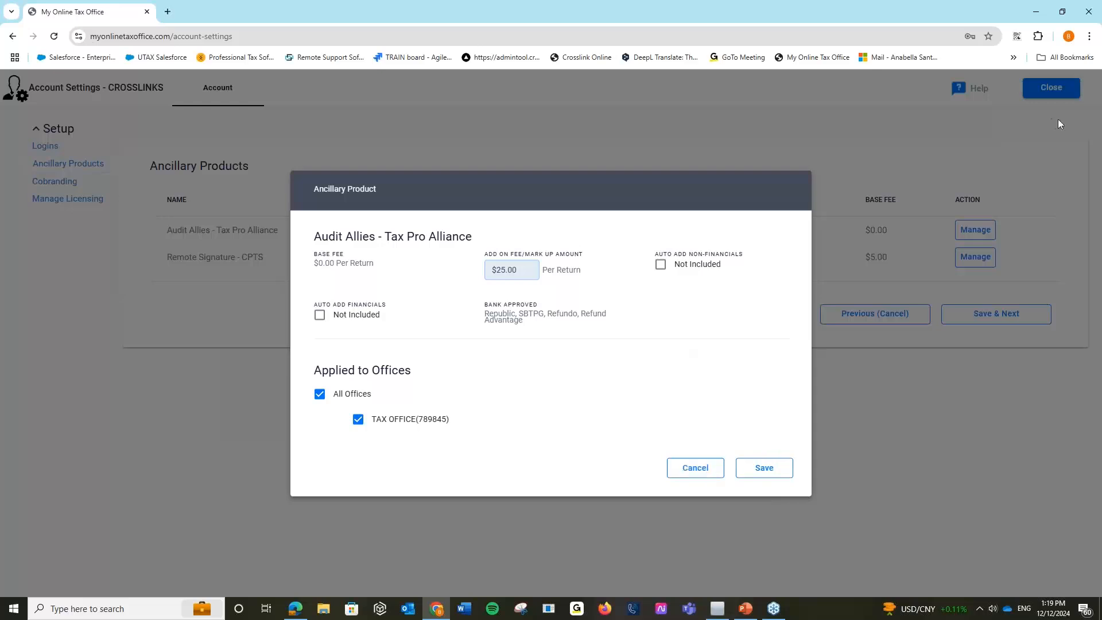
Resave Audit Allies, then open the TEST, TEST OFFICE return from Tax Returns for editing.
click(764, 468)
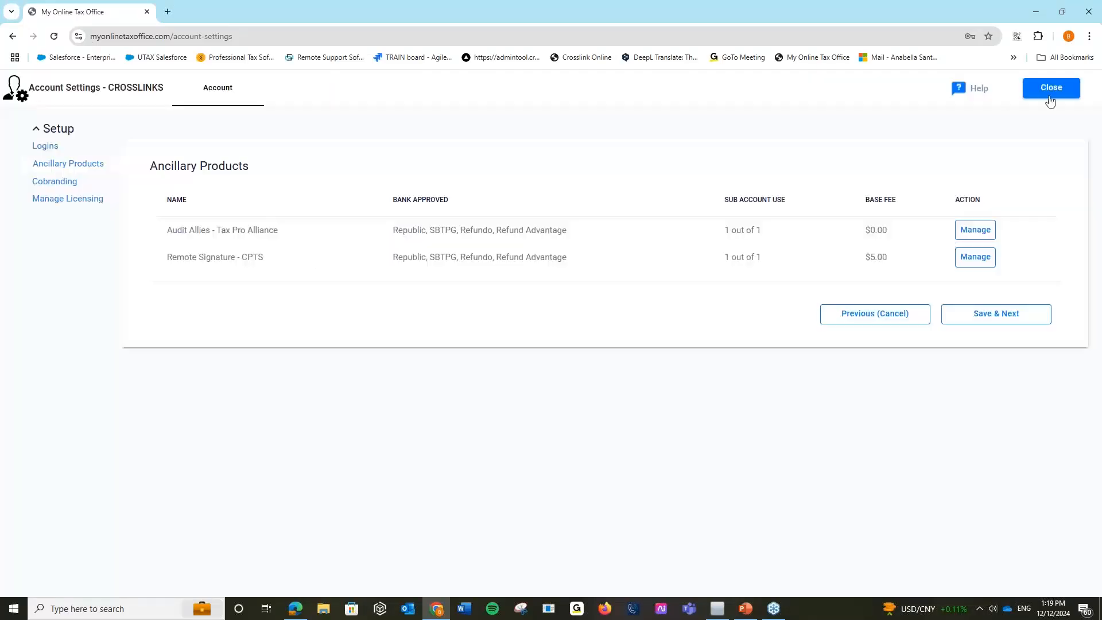
click(1051, 88)
click(74, 159)
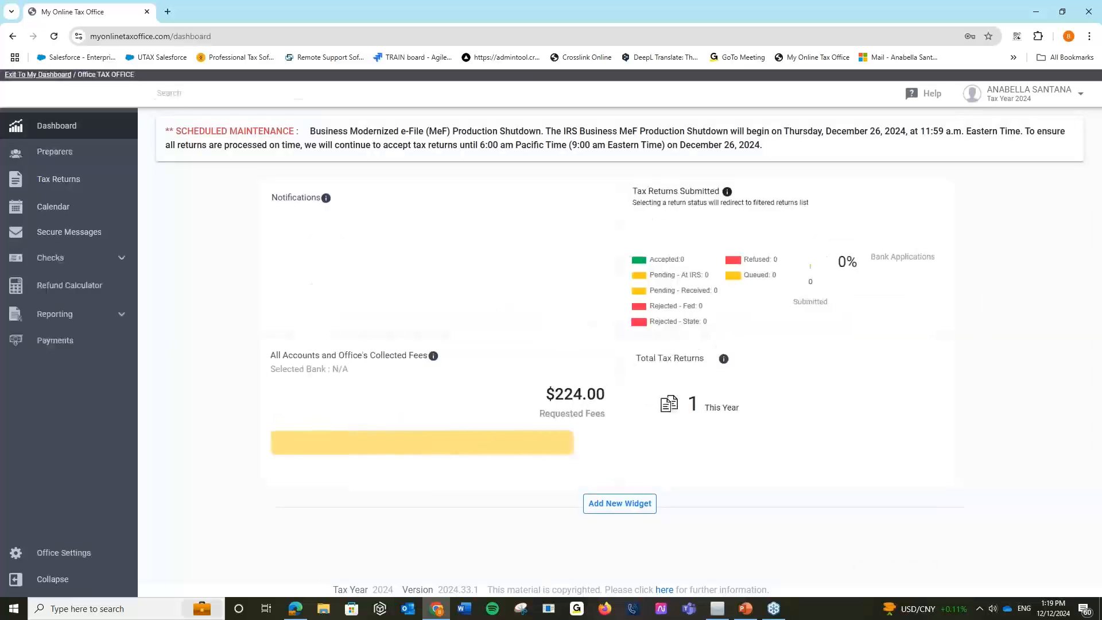
click(59, 179)
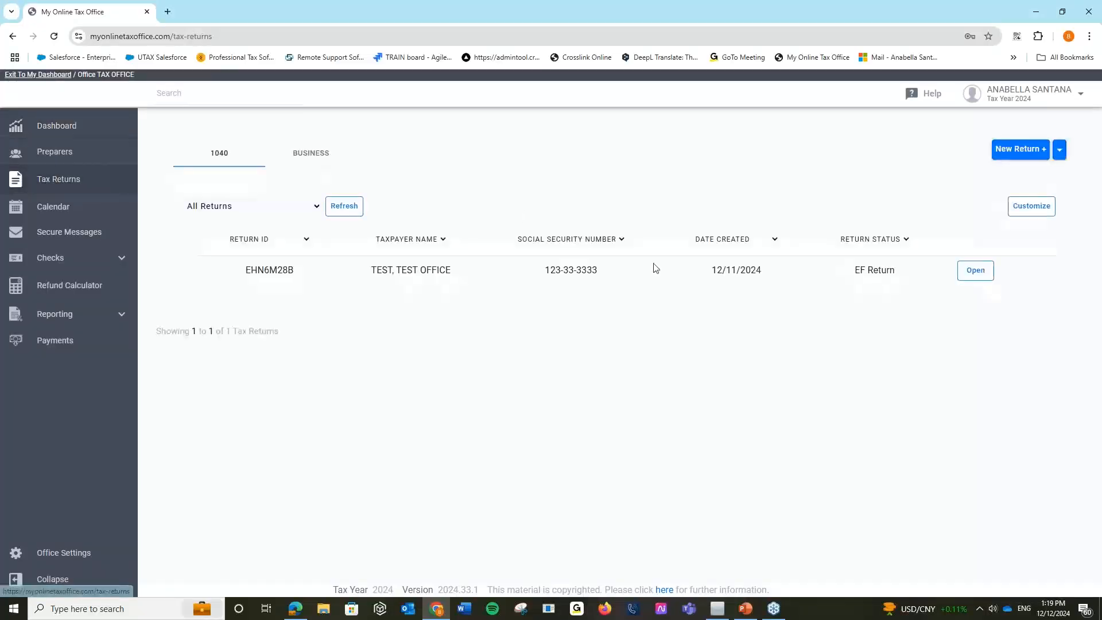
click(975, 271)
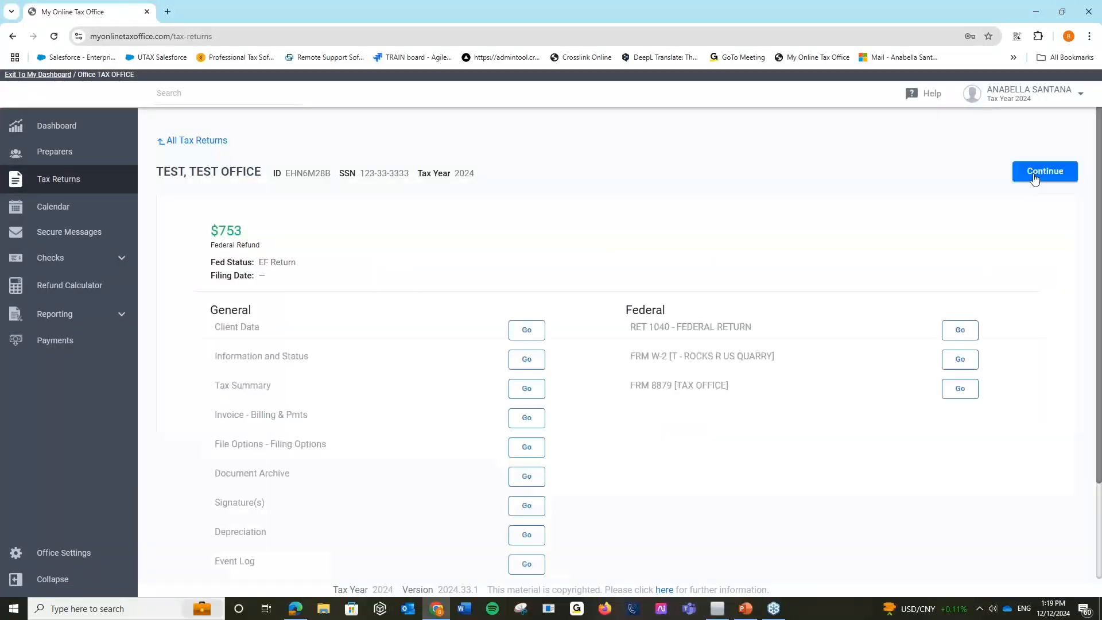
click(1032, 178)
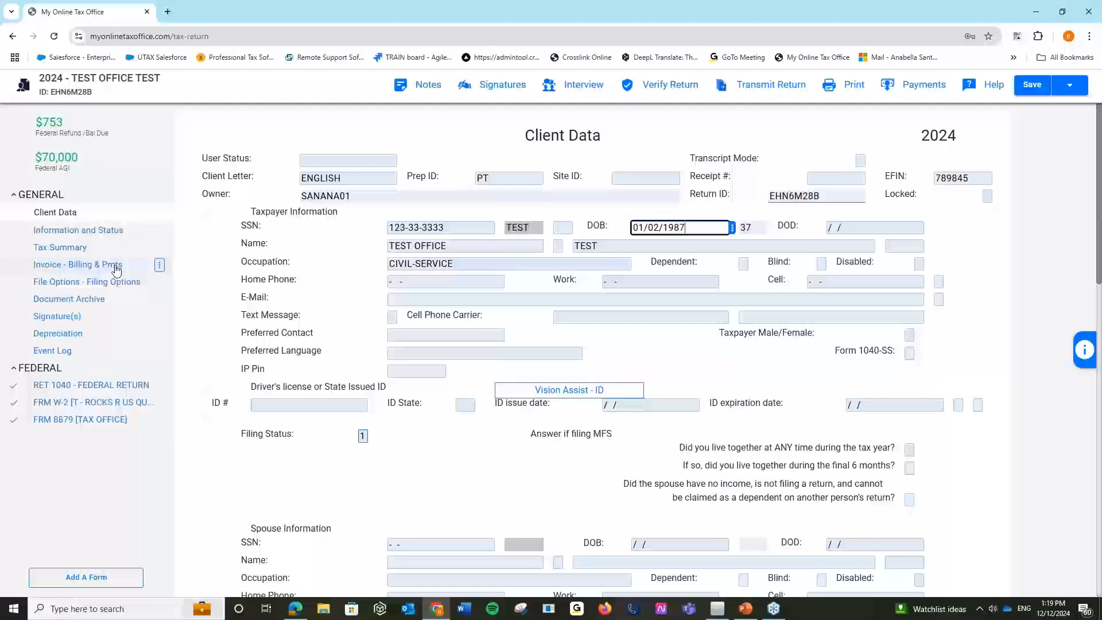
Open the return's Invoice - Billing & Pmts page and check the IMPORTED Billing Scheme Name options.
click(117, 270)
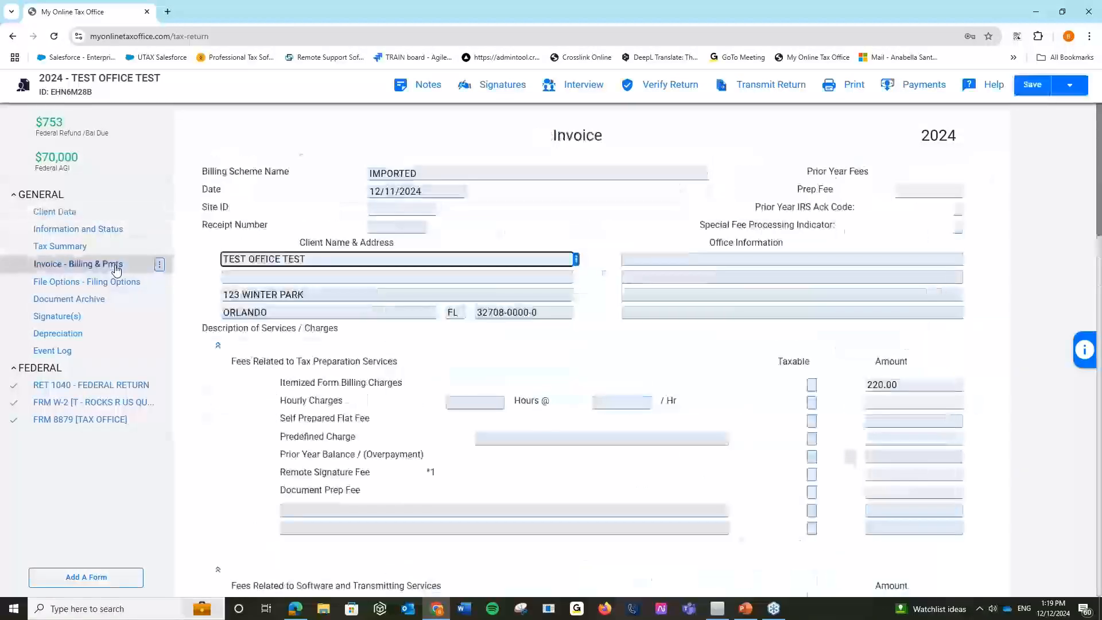
click(610, 228)
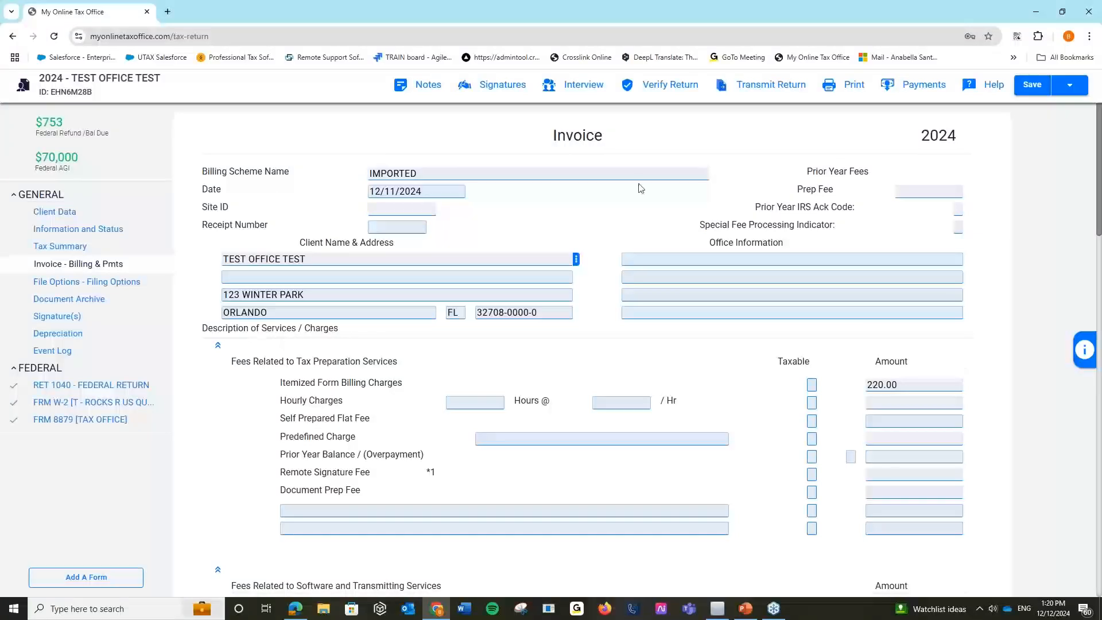
click(560, 174)
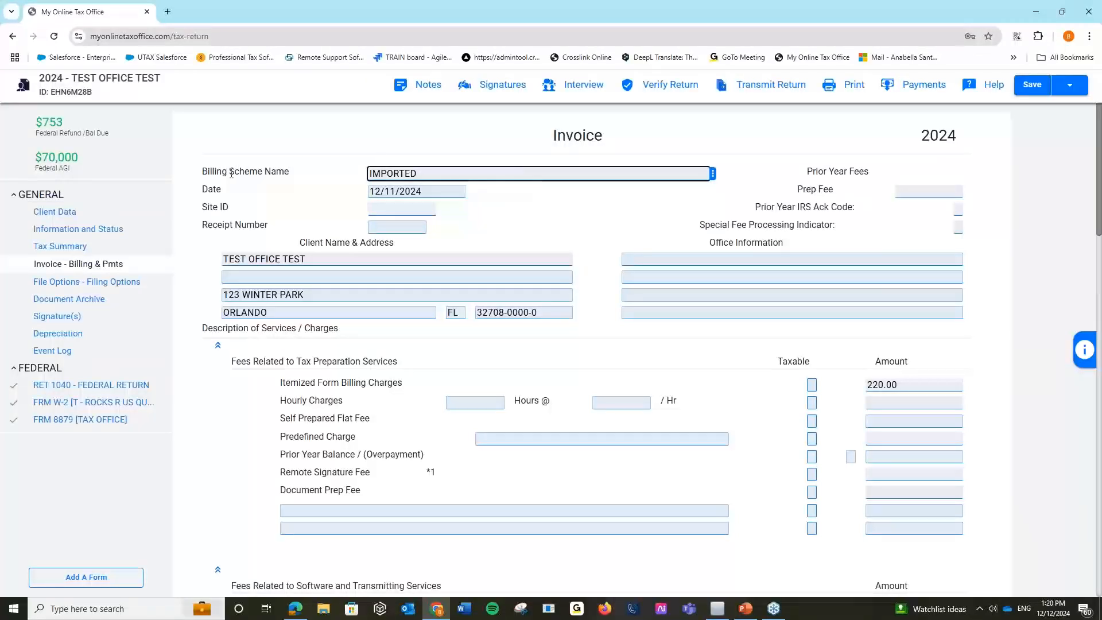
click(712, 178)
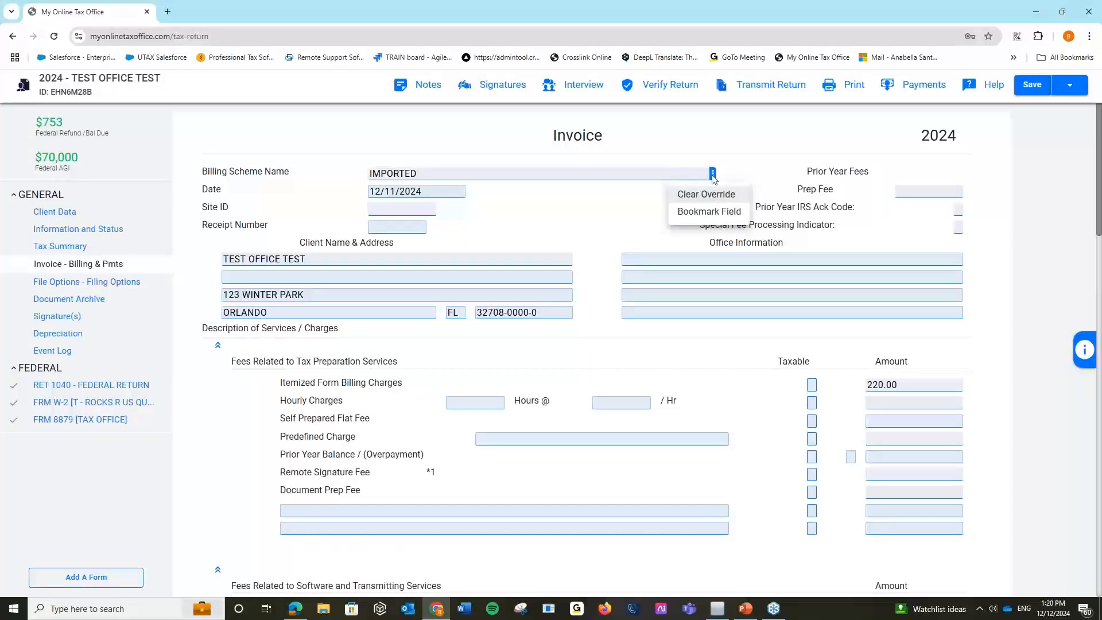
click(591, 193)
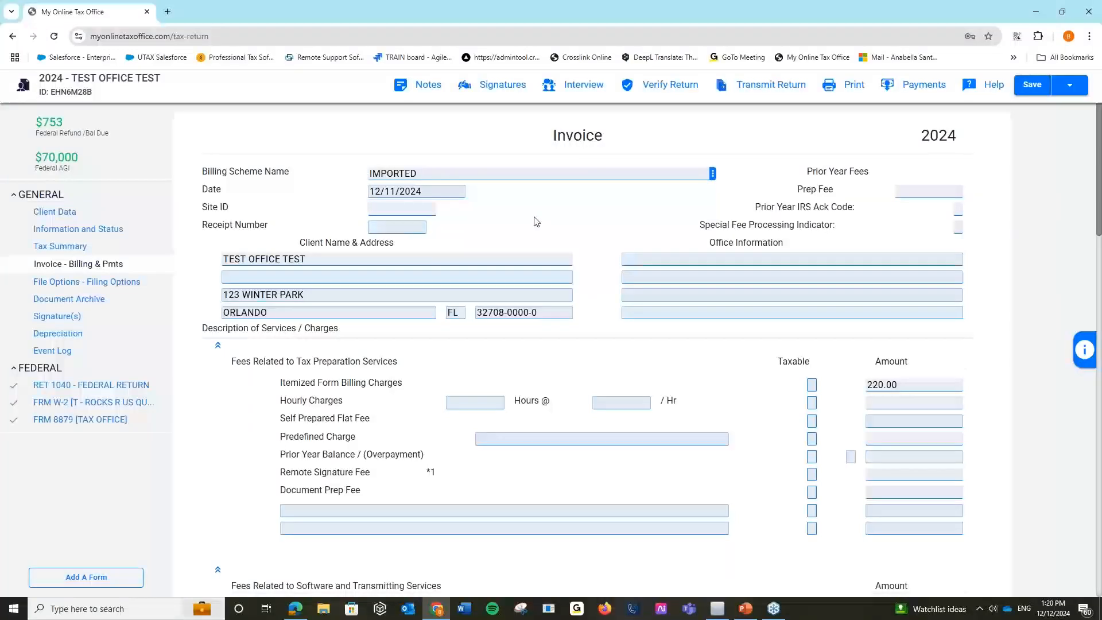
scroll(535, 222, down, 1)
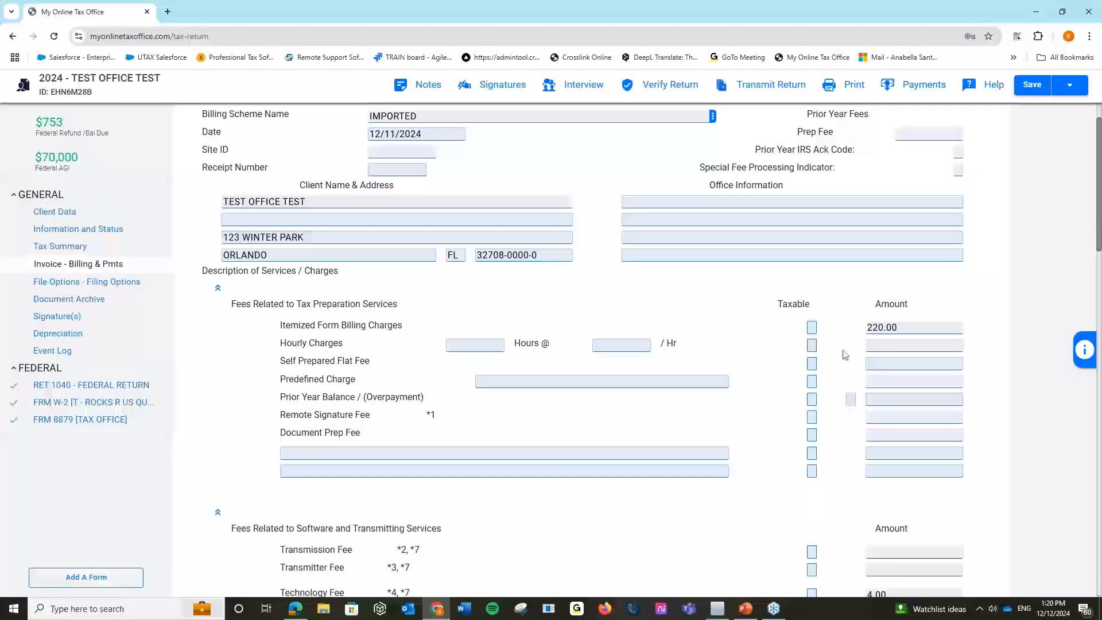
scroll(308, 415, down, 3)
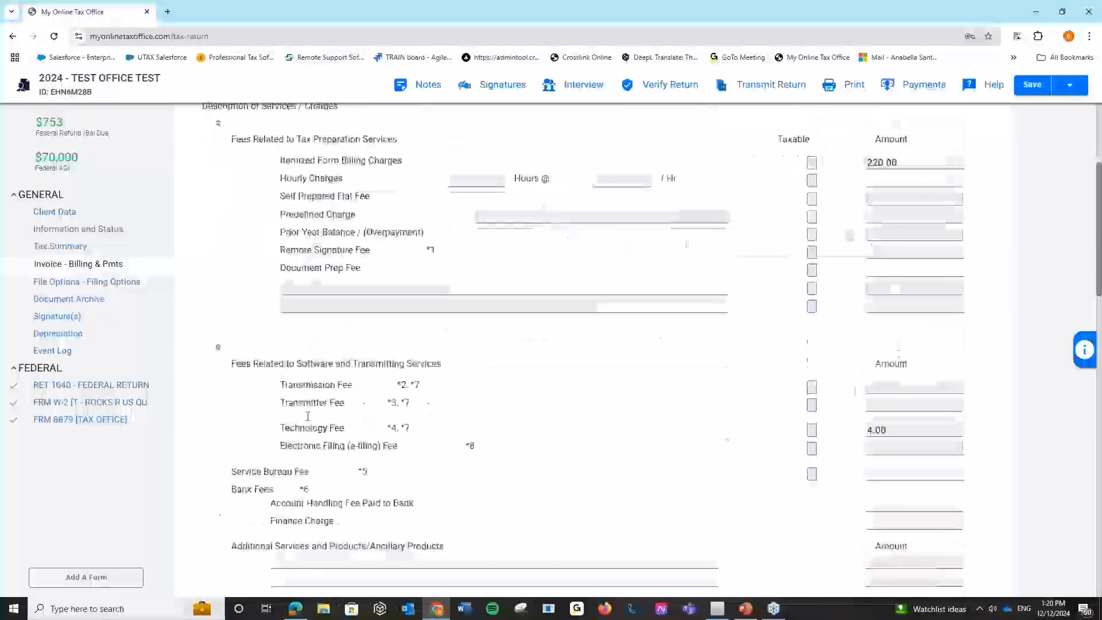
scroll(308, 415, down, 5)
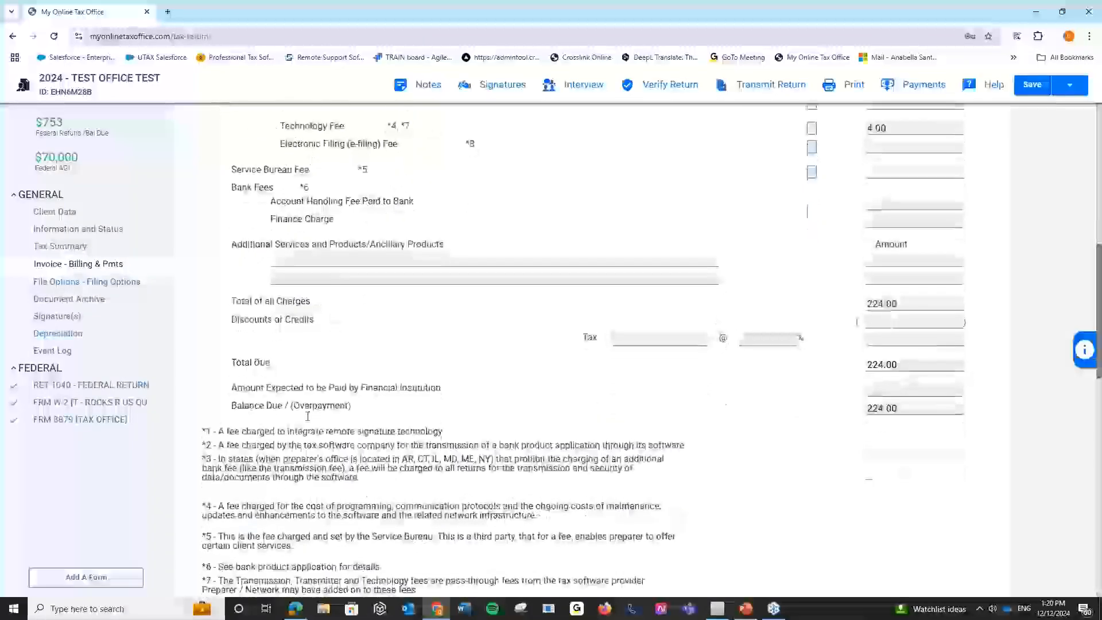
scroll(308, 416, down, 8)
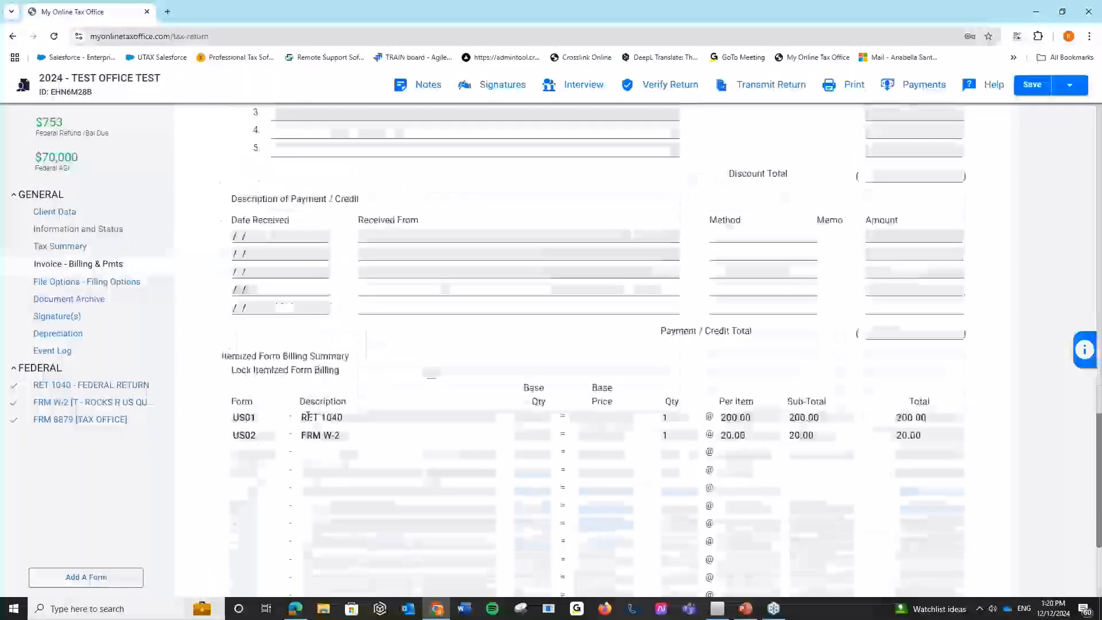
scroll(308, 416, down, 1)
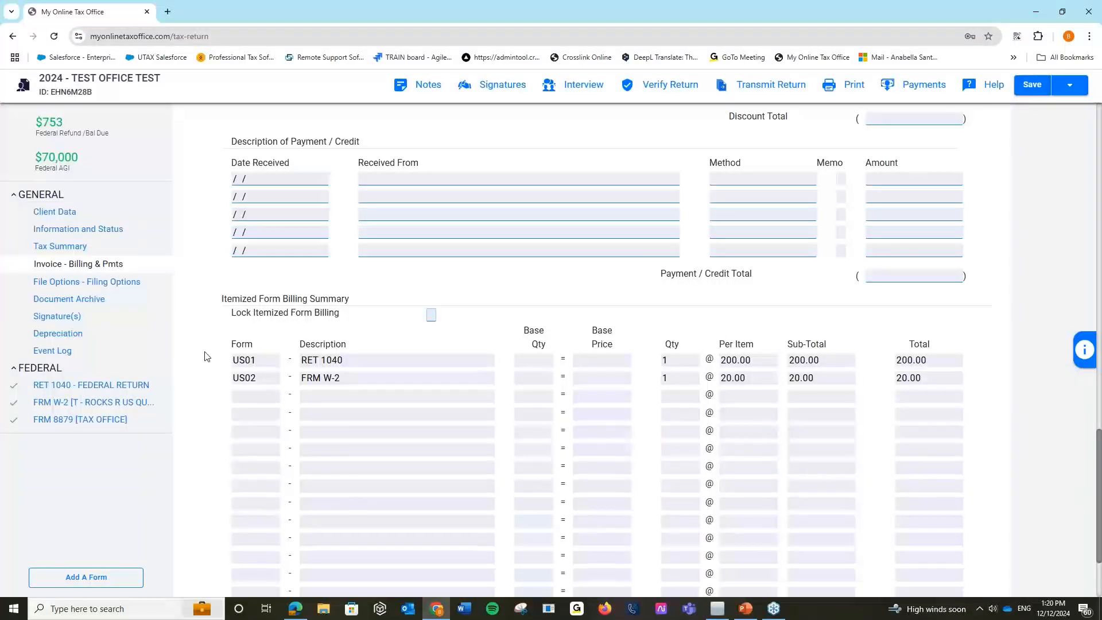
scroll(206, 356, down, 2)
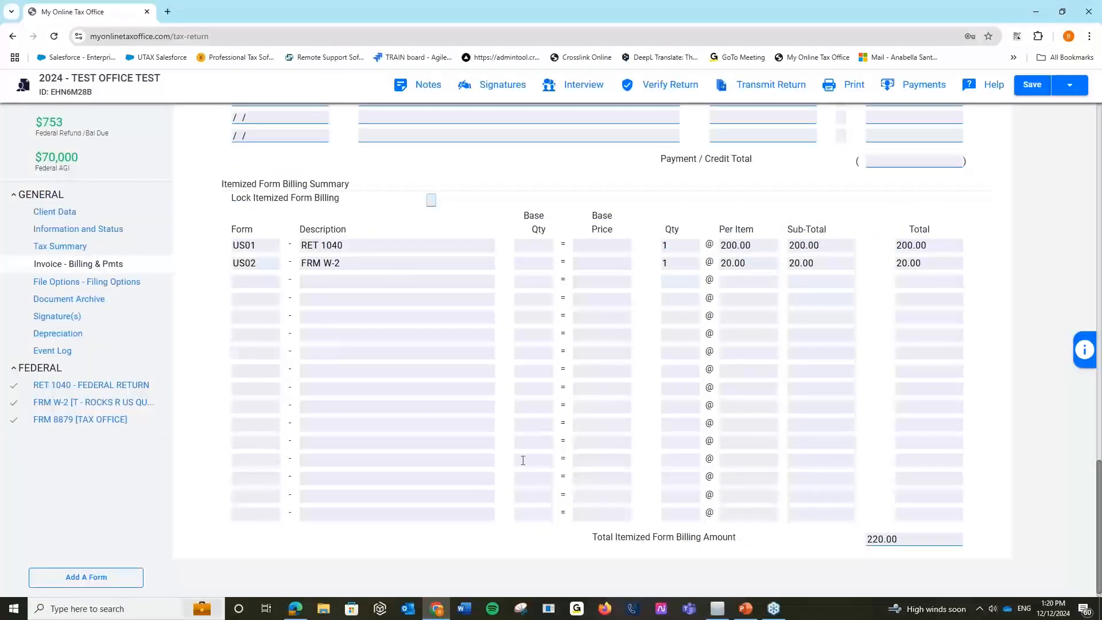
scroll(757, 528, up, 1)
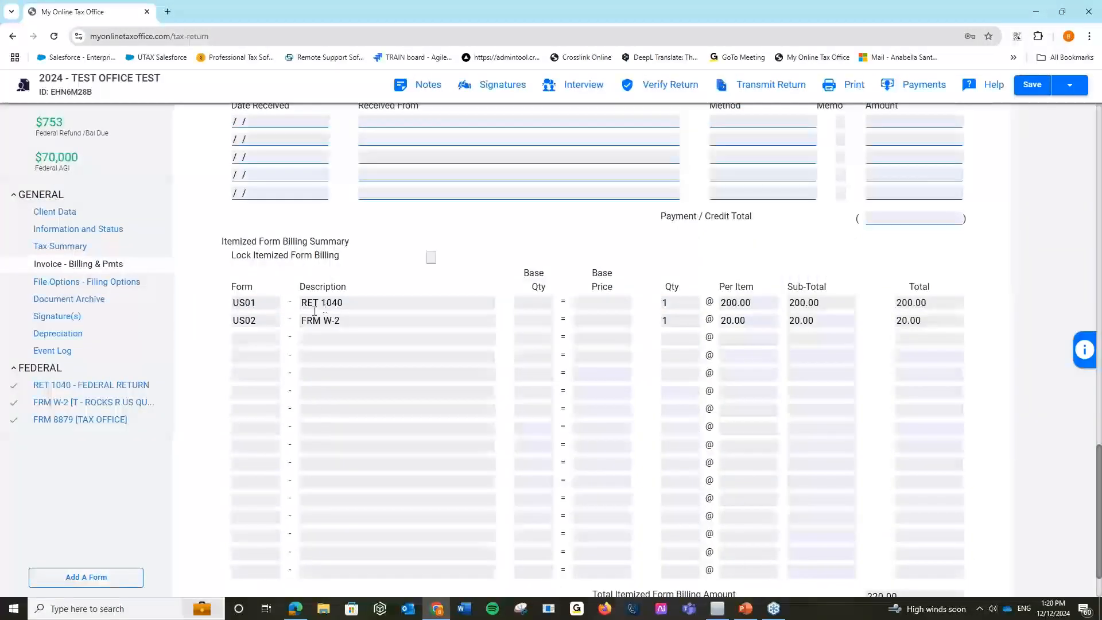
scroll(217, 335, up, 15)
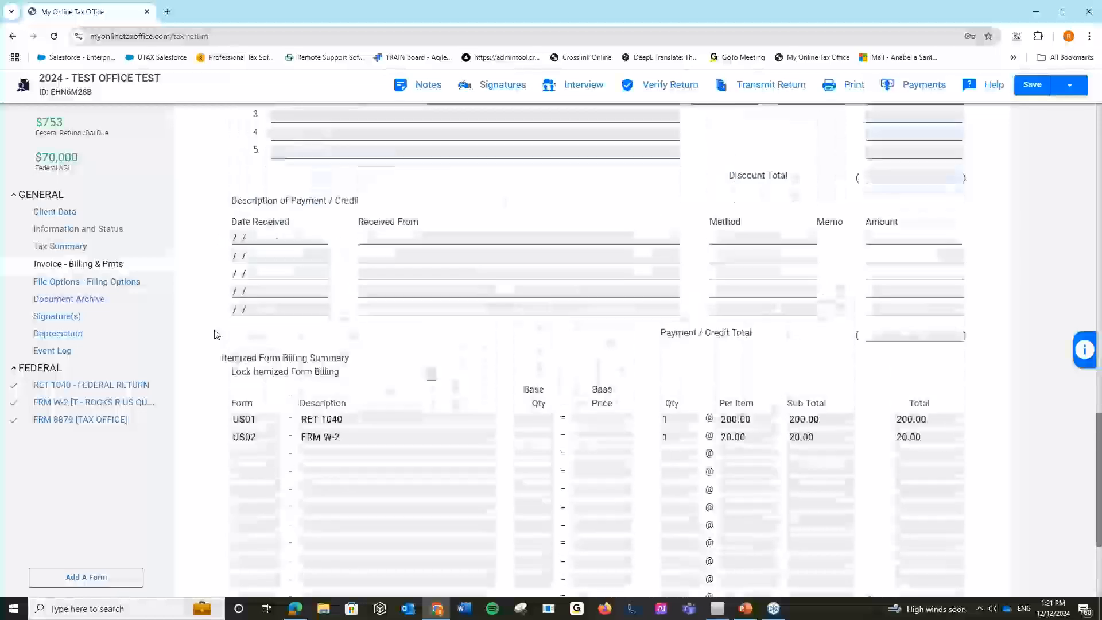
scroll(216, 335, up, 7)
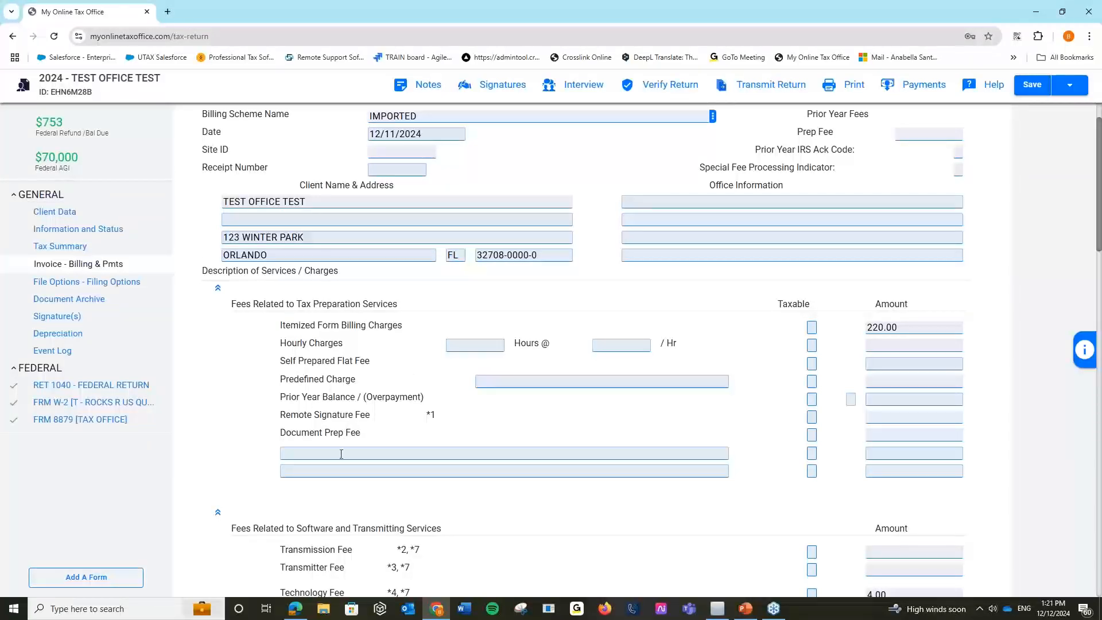
Add a 'PREPARER FEE' line of 50.00 below Document Prep Fee on the invoice.
click(550, 450)
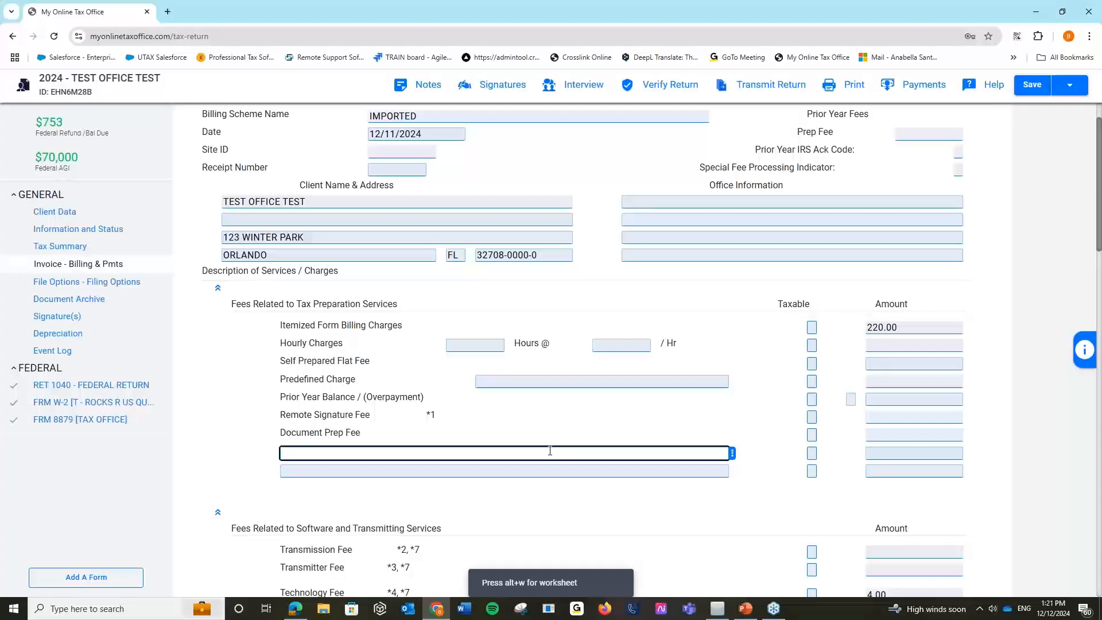
text(PREPARER FEE)
click(875, 454)
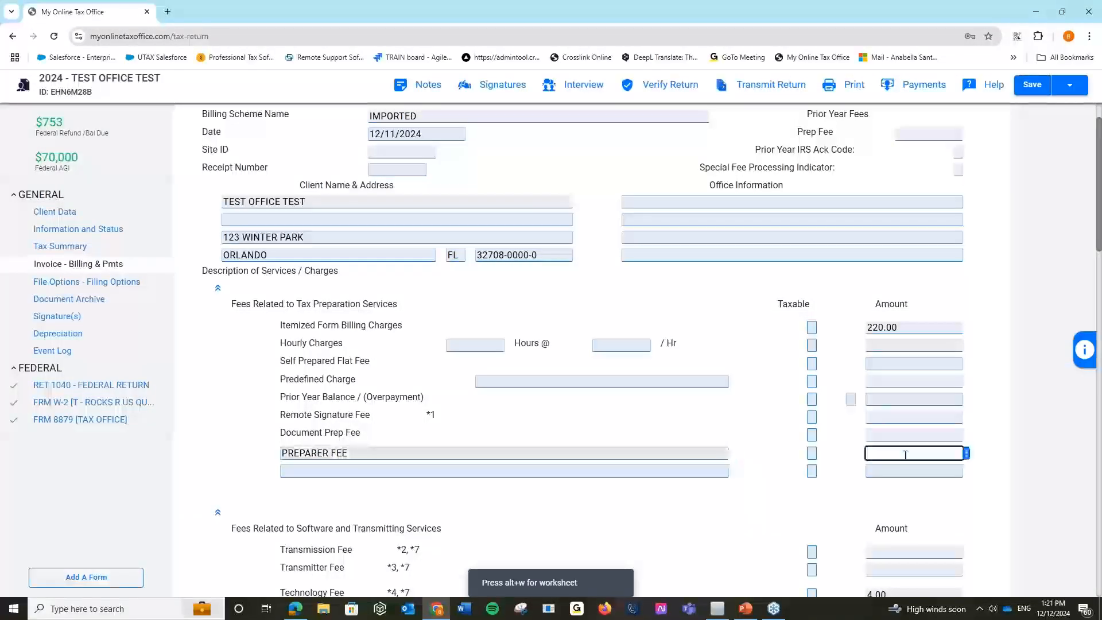
text(50)
scroll(905, 455, up, 1)
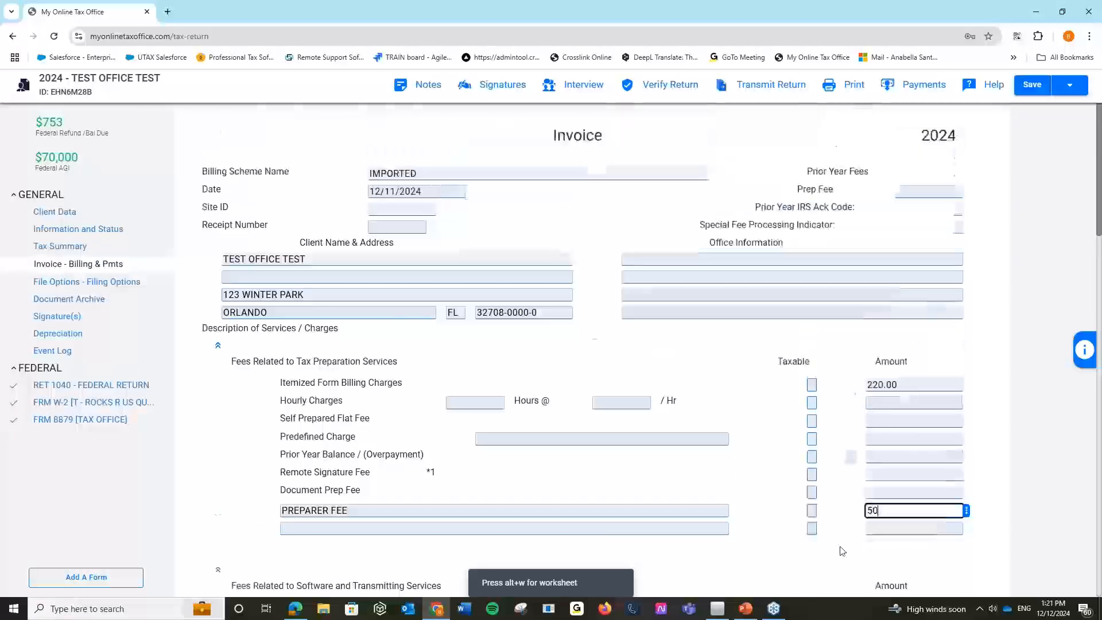
click(828, 554)
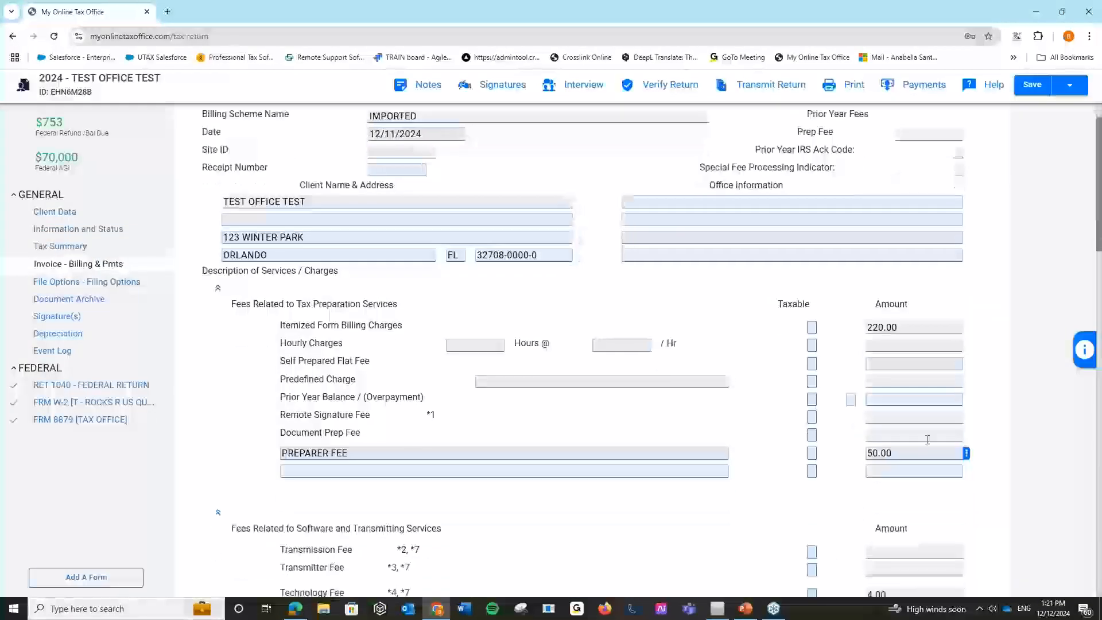
scroll(828, 554, down, 5)
scroll(811, 524, down, 2)
scroll(438, 241, up, 1)
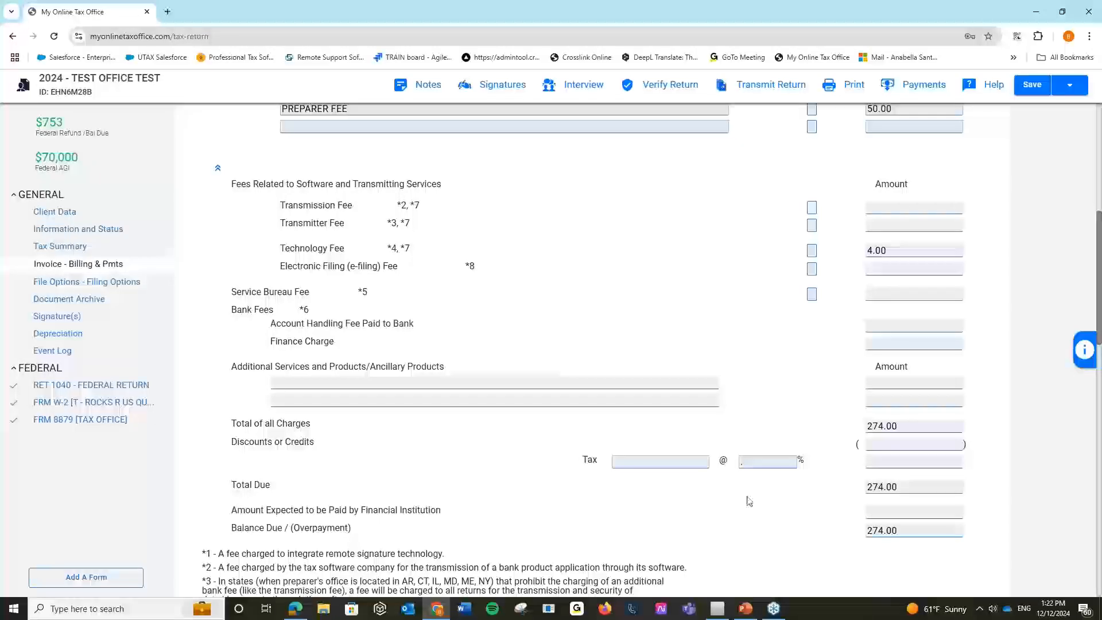
scroll(754, 498, up, 3)
scroll(749, 501, up, 3)
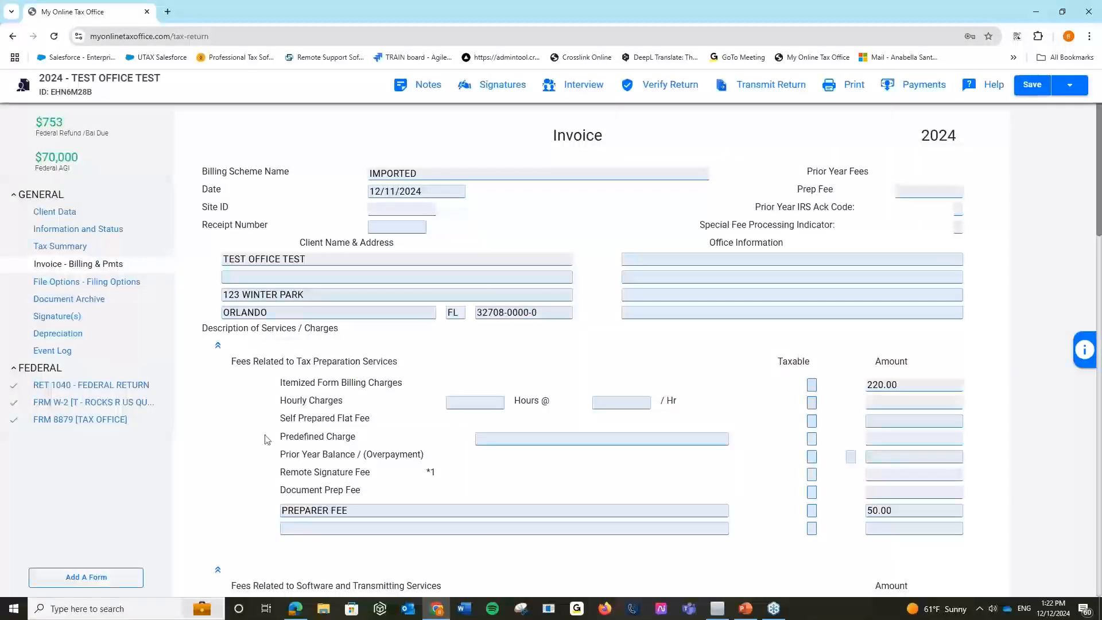
scroll(265, 439, down, 2)
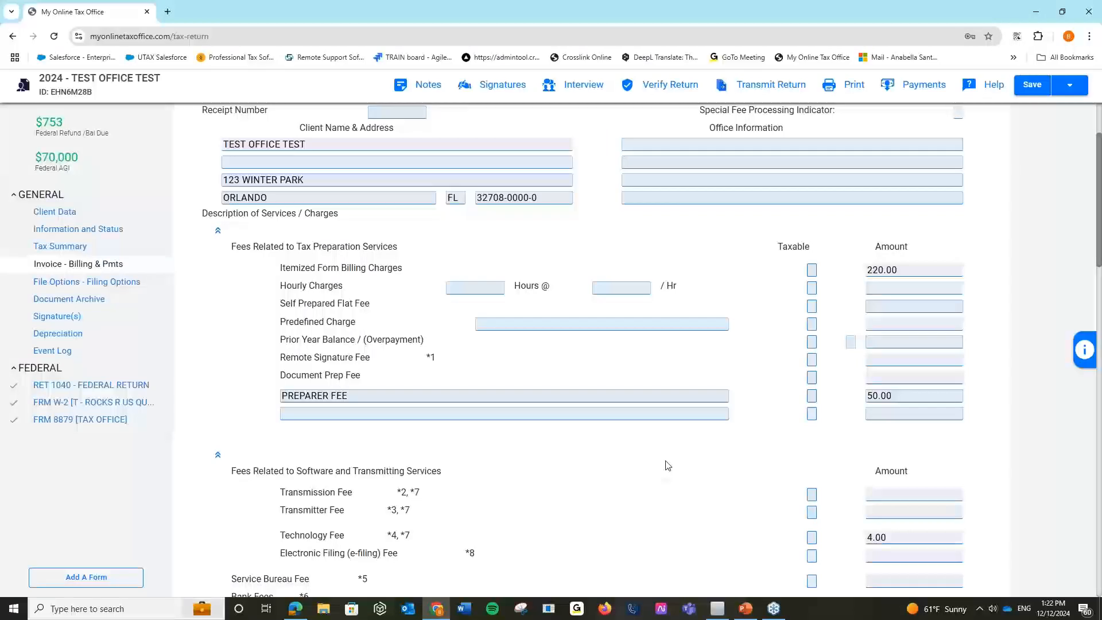
scroll(668, 465, down, 3)
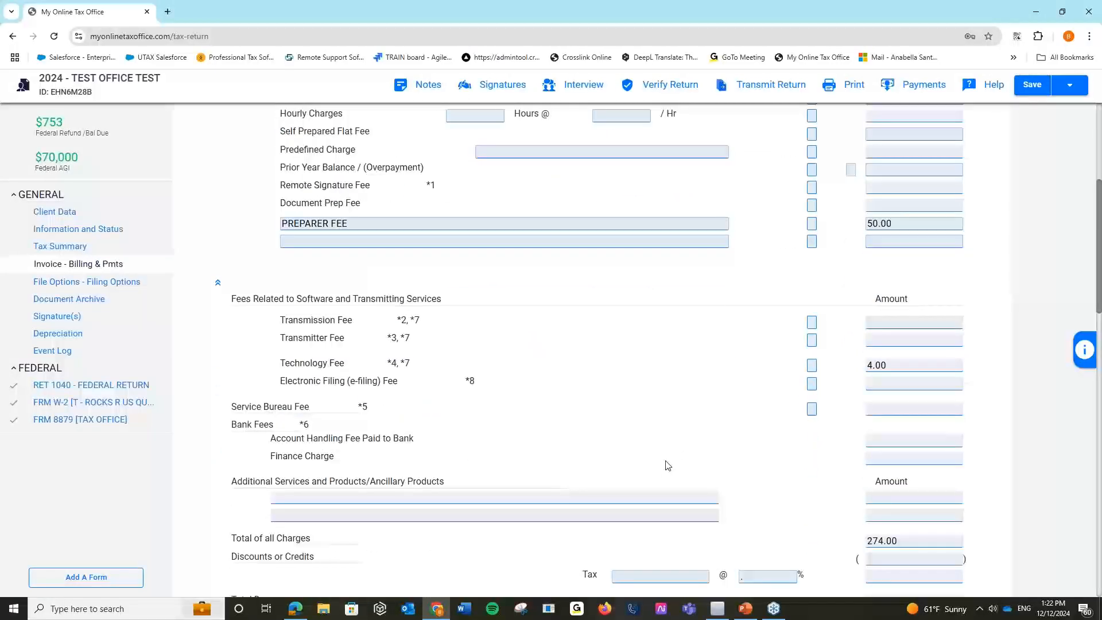
scroll(667, 465, up, 2)
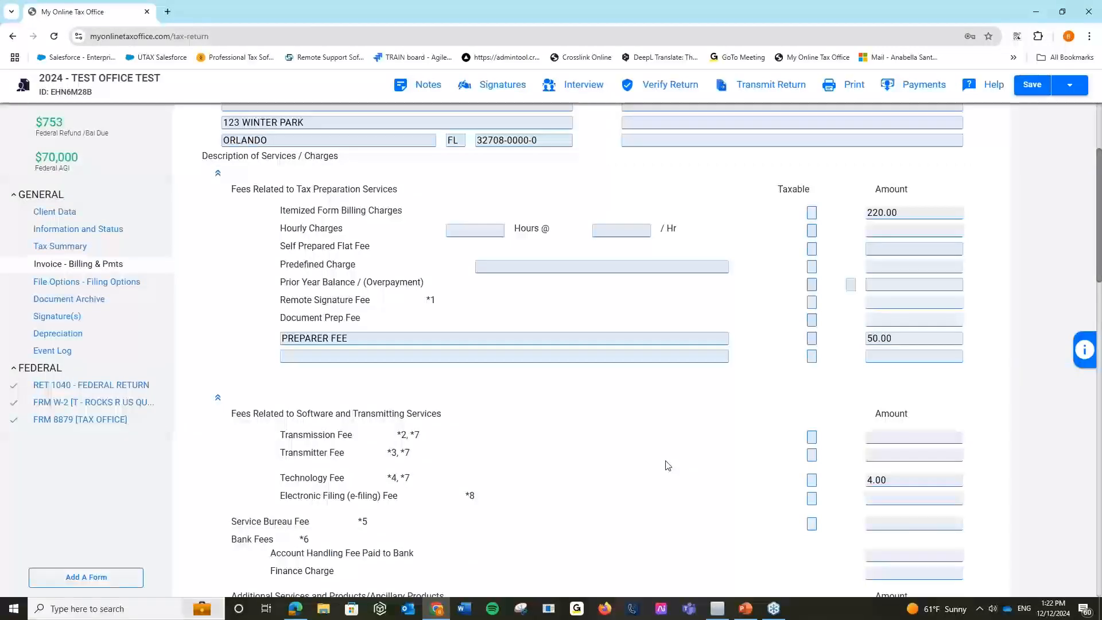
scroll(665, 462, up, 3)
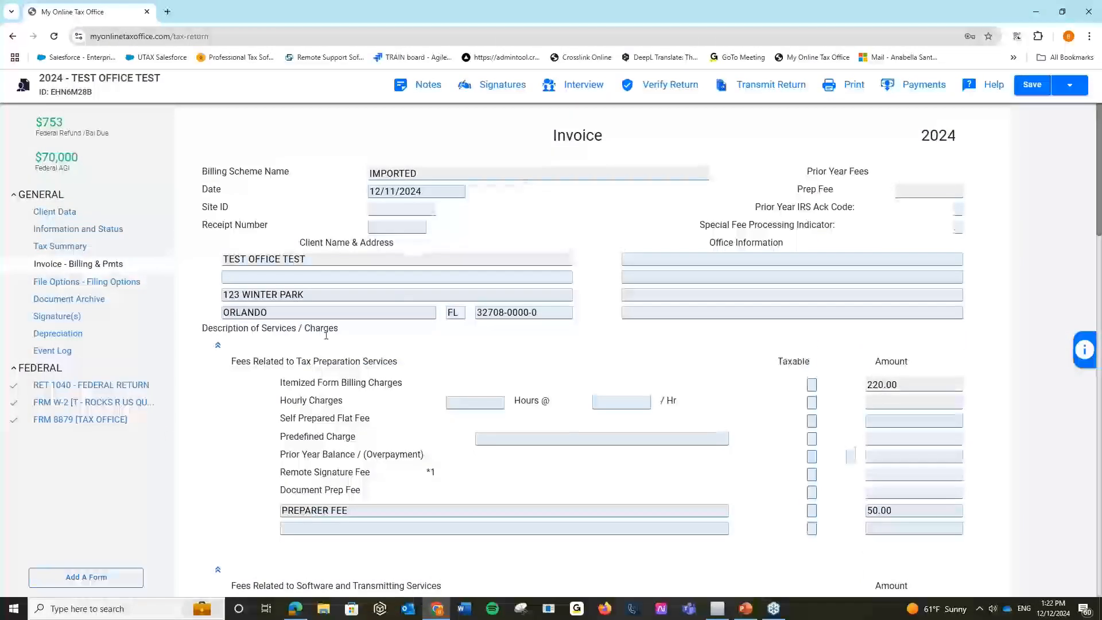
scroll(431, 350, down, 2)
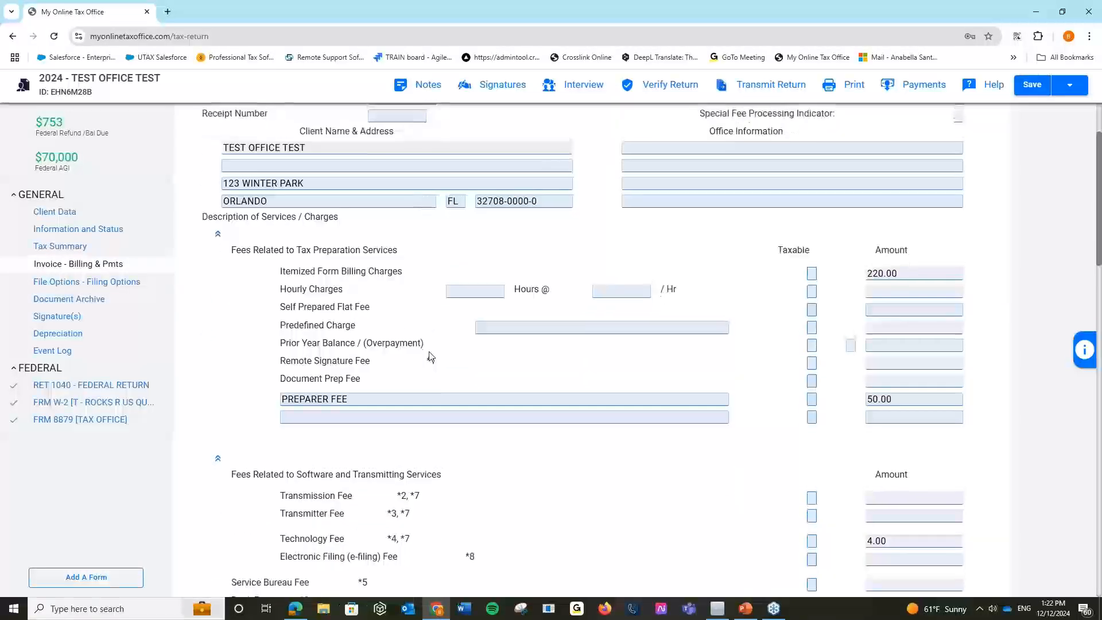
scroll(431, 357, up, 1)
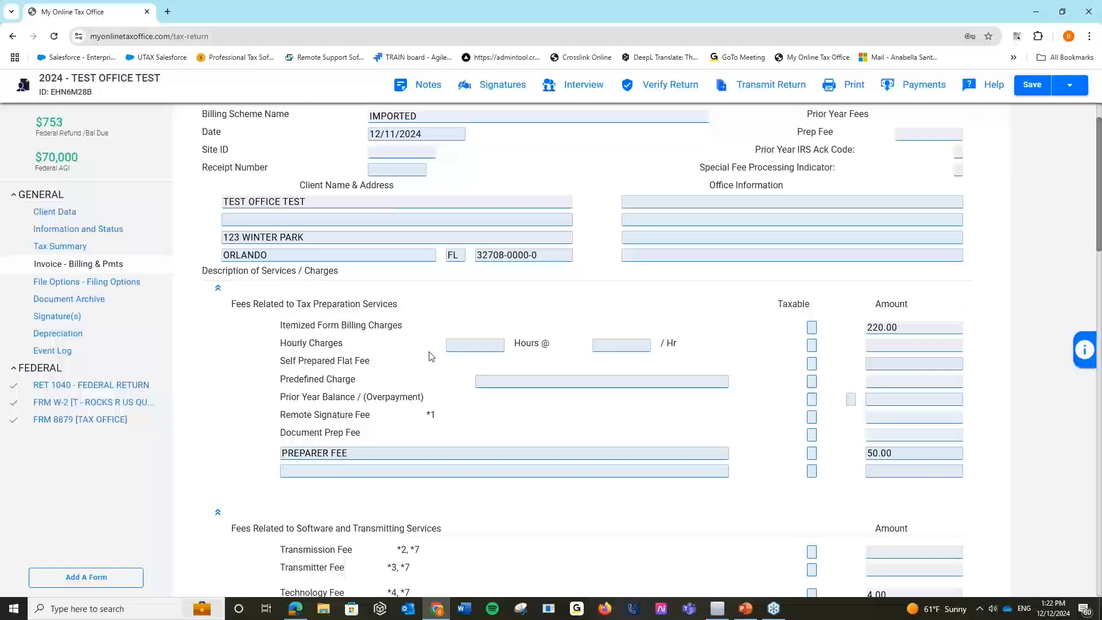
Rename the PREPARER FEE custom charge to RETURN FEE and set its amount to 300.00.
click(330, 454)
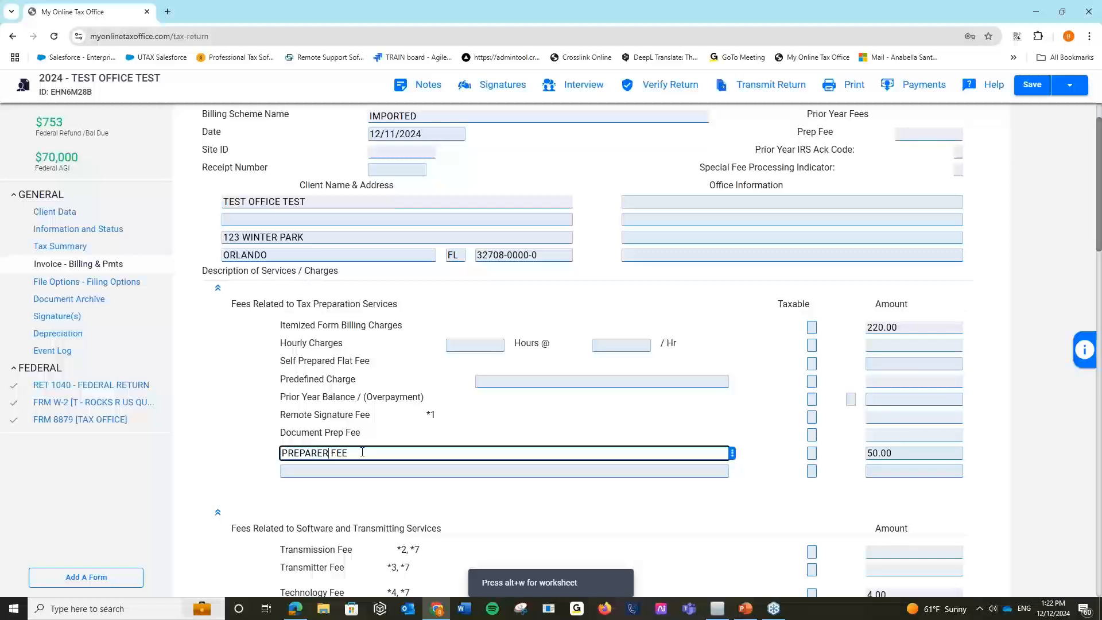
key(BackSpace)
key(BackSpace)
key(BackSpace)
key(BackSpace)
key(BackSpace)
key(BackSpace)
key(BackSpace)
key(BackSpace)
text(RETURN)
click(900, 454)
text(300)
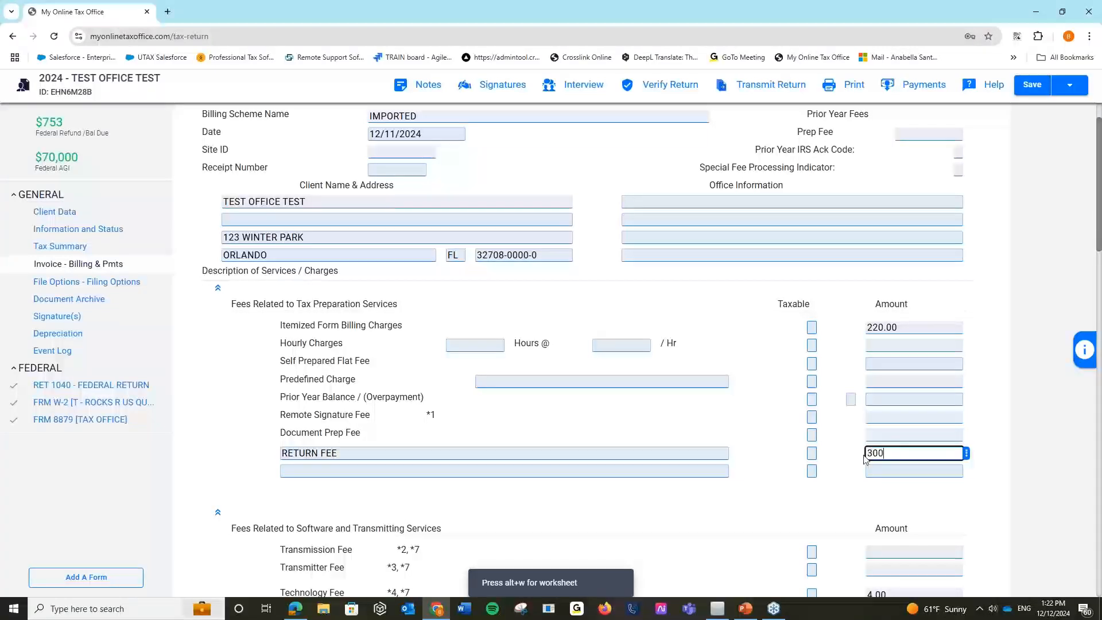
click(859, 507)
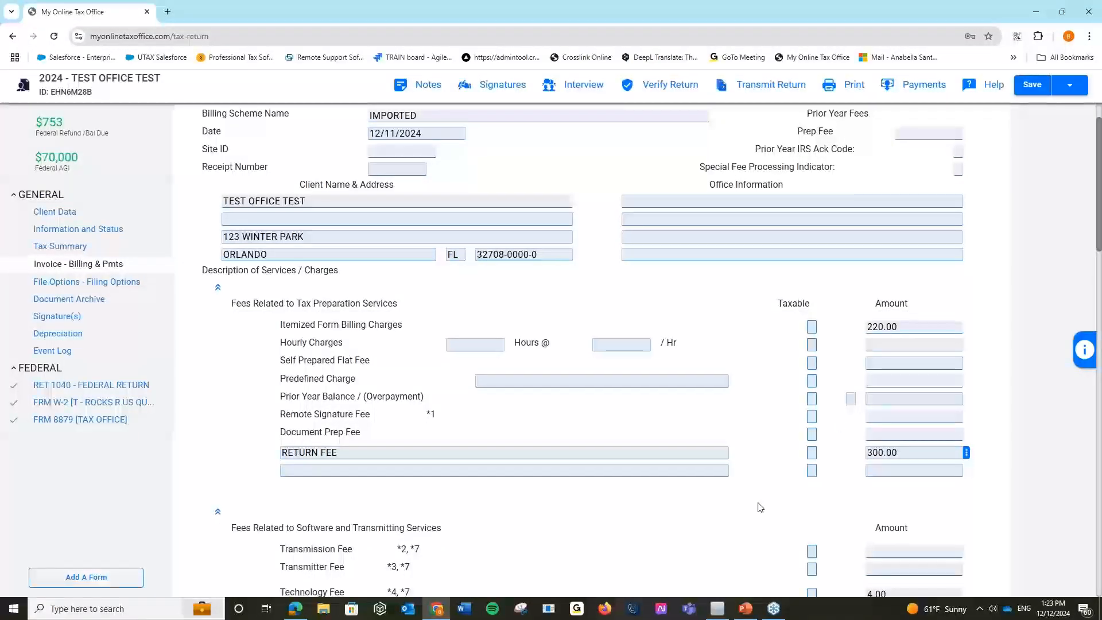
scroll(760, 508, down, 7)
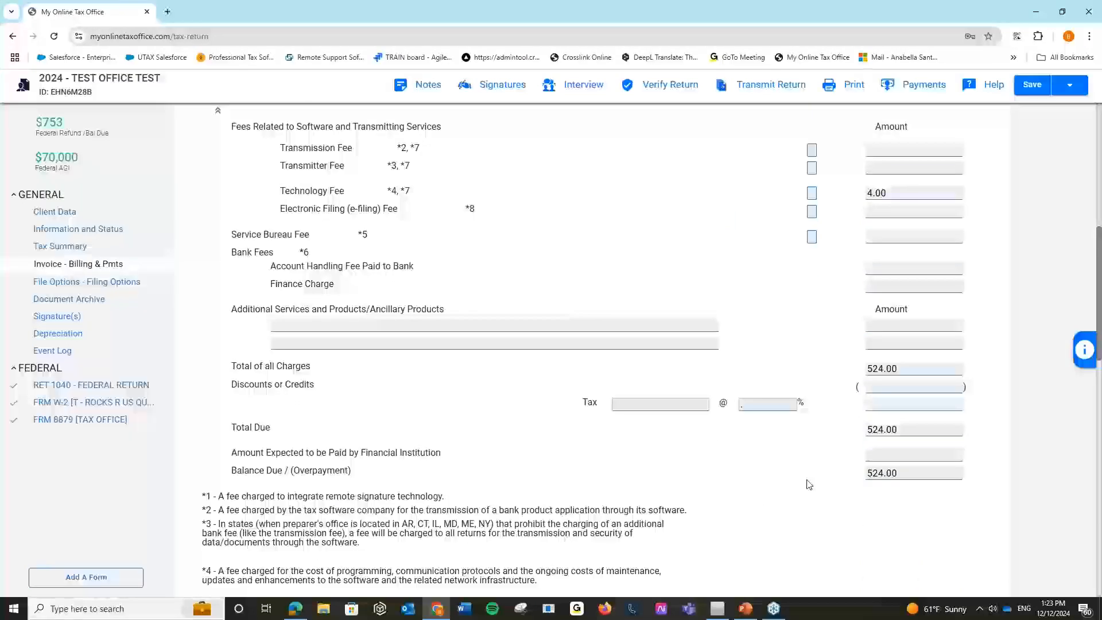
scroll(808, 484, up, 5)
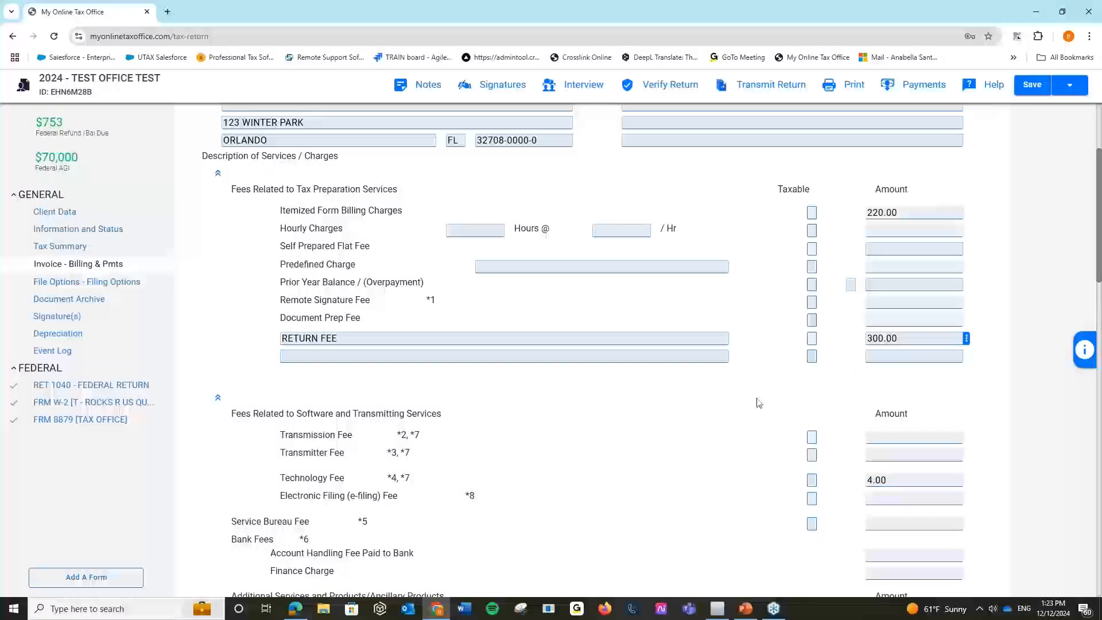
scroll(759, 403, down, 3)
scroll(758, 403, down, 2)
scroll(759, 402, up, 7)
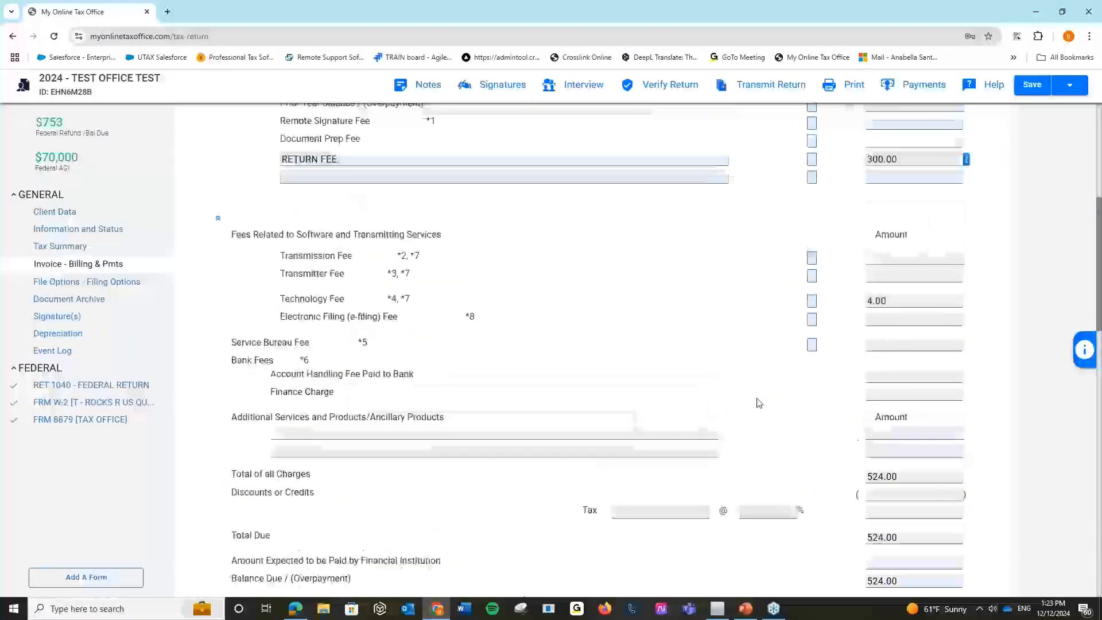
scroll(758, 403, up, 1)
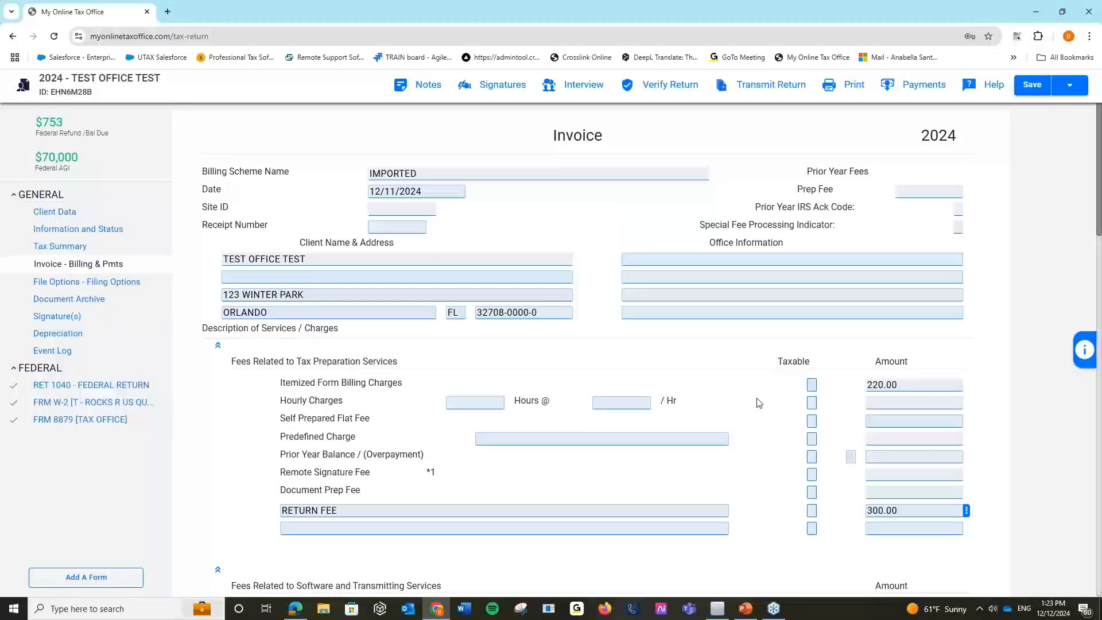
key(alt+Tab)
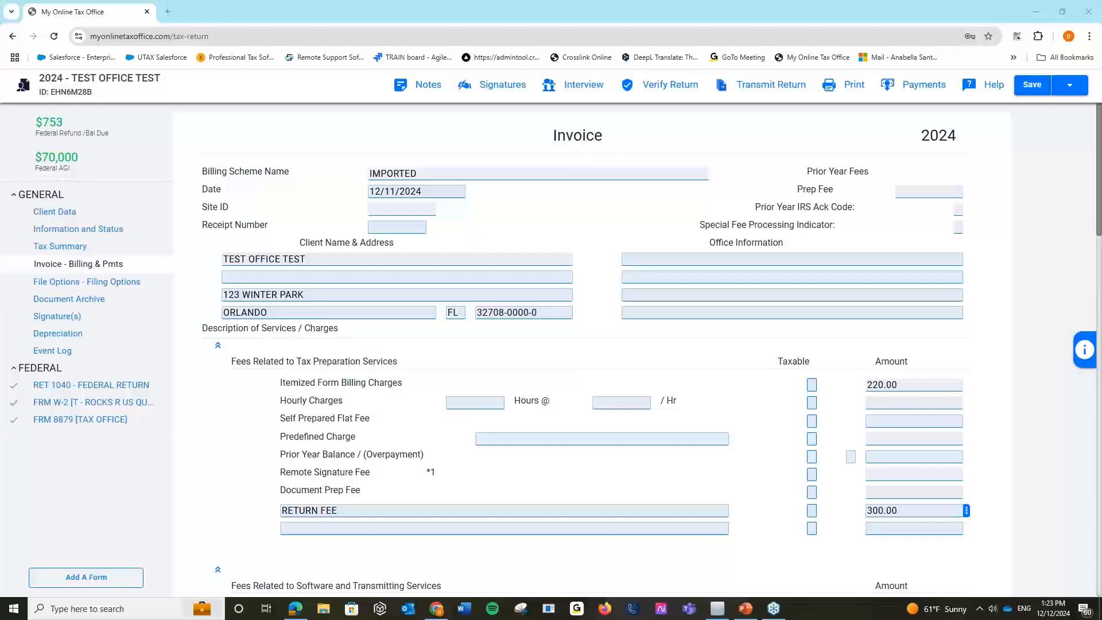
Reload the billing onto the invoice, then bring up Capture Payment showing $554.00 due.
click(797, 362)
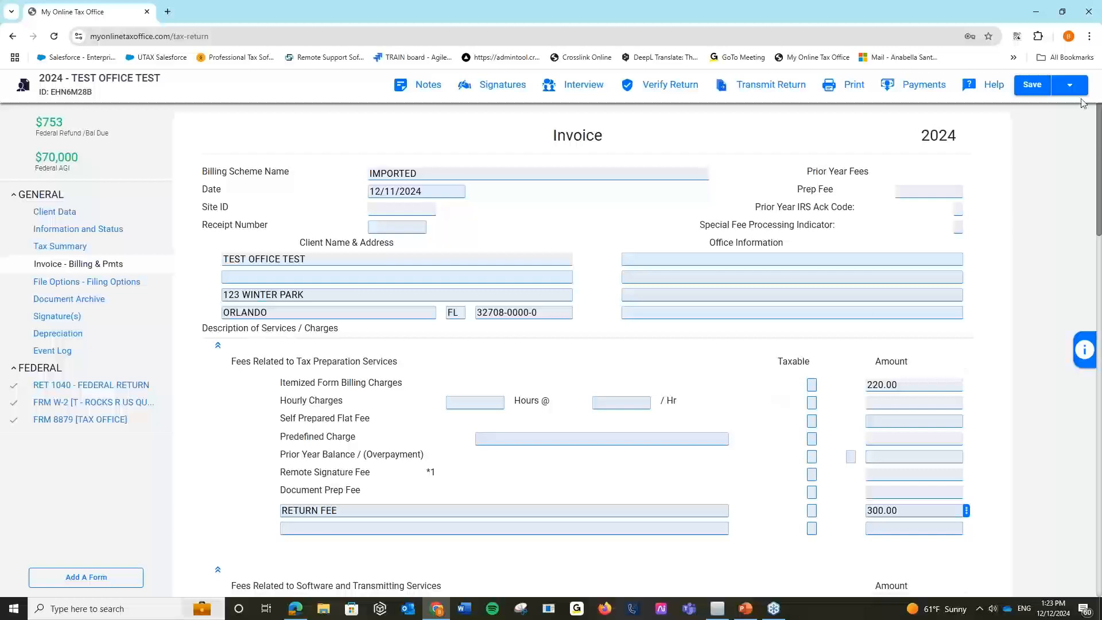
click(1069, 85)
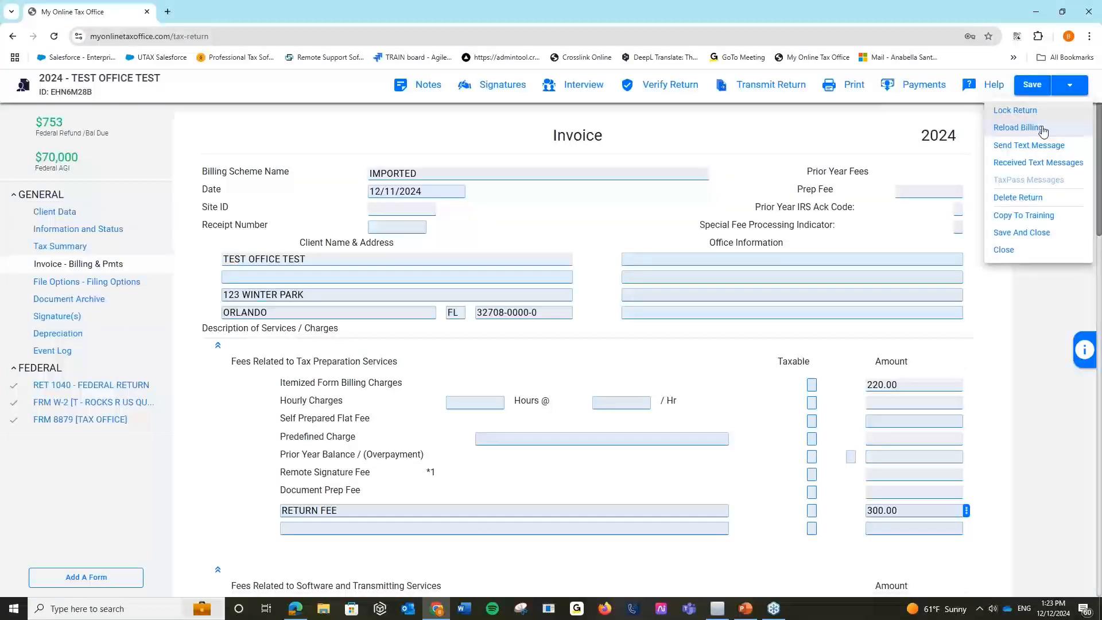
click(1041, 129)
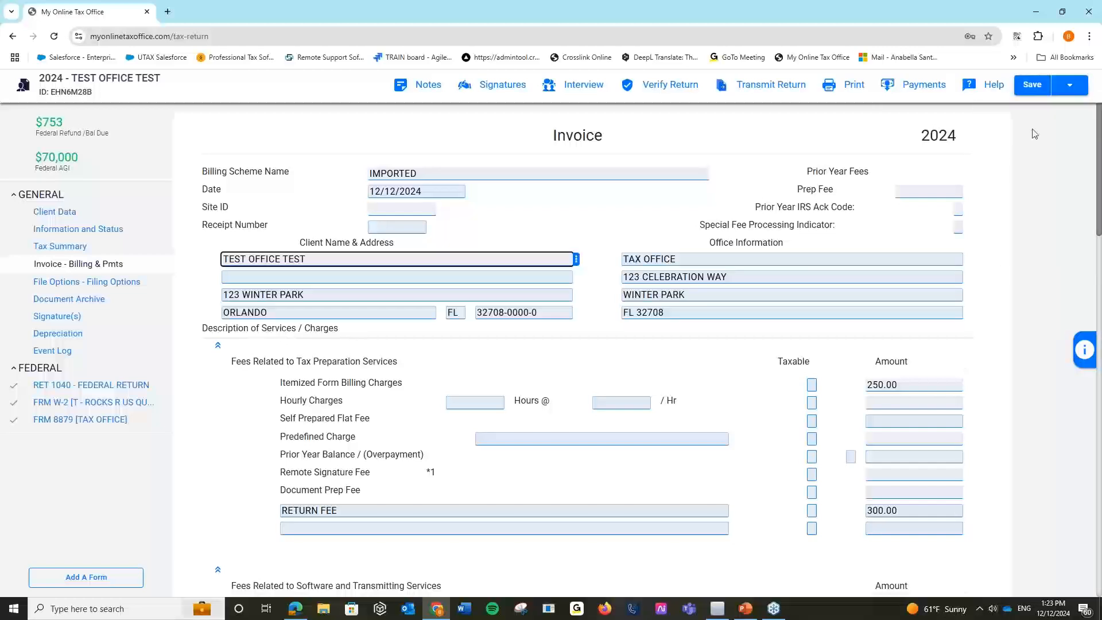
click(884, 92)
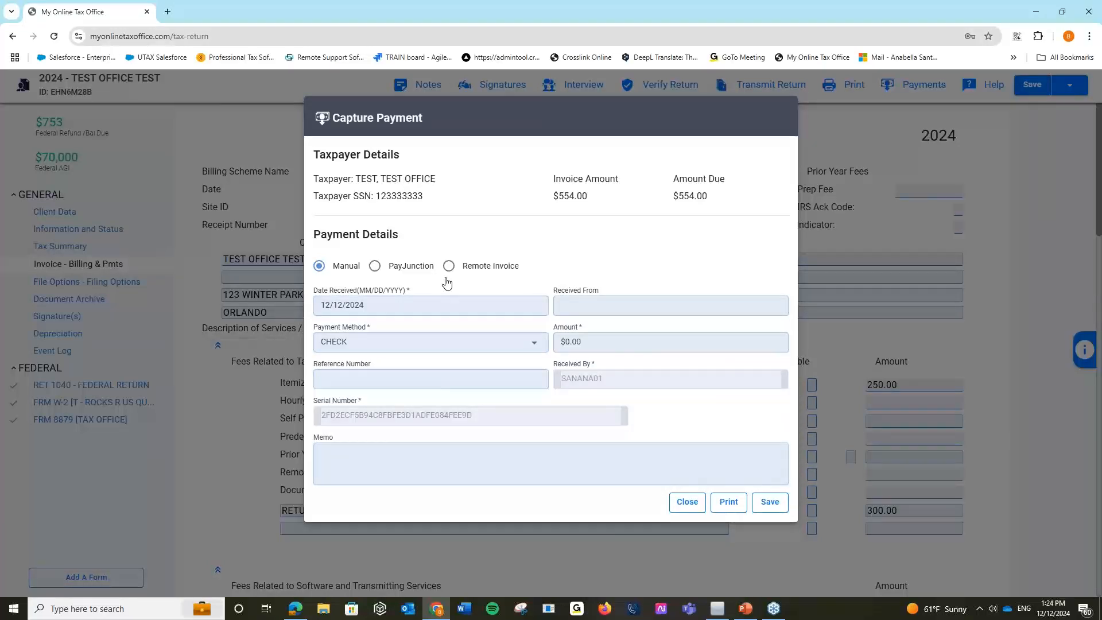
Set the payment method to OTHER with the memo 'zelle payment'.
click(535, 343)
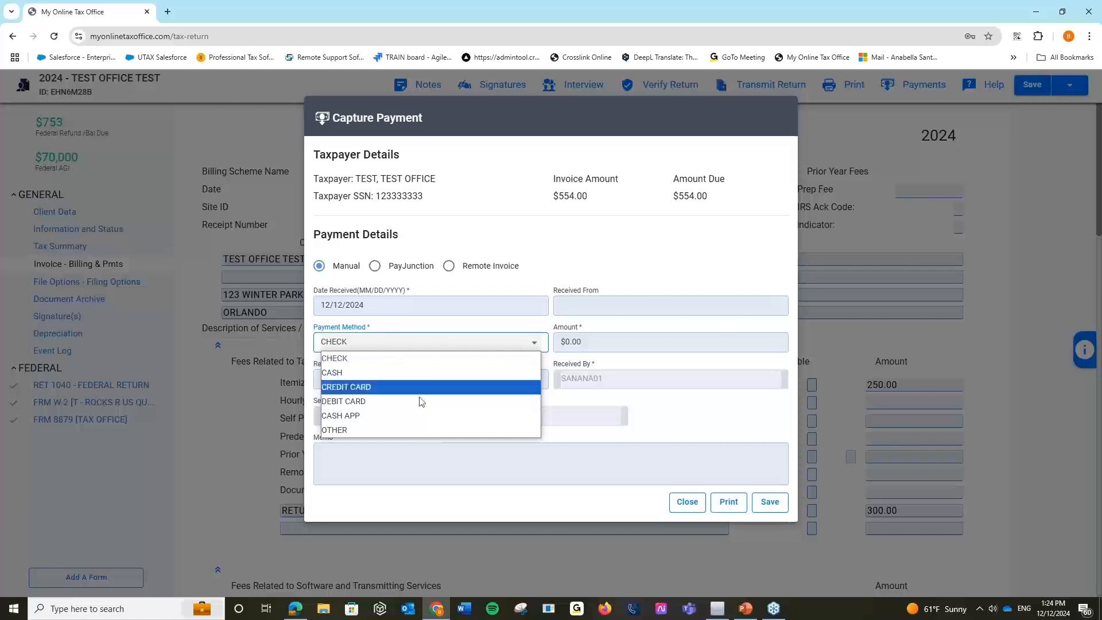
click(404, 429)
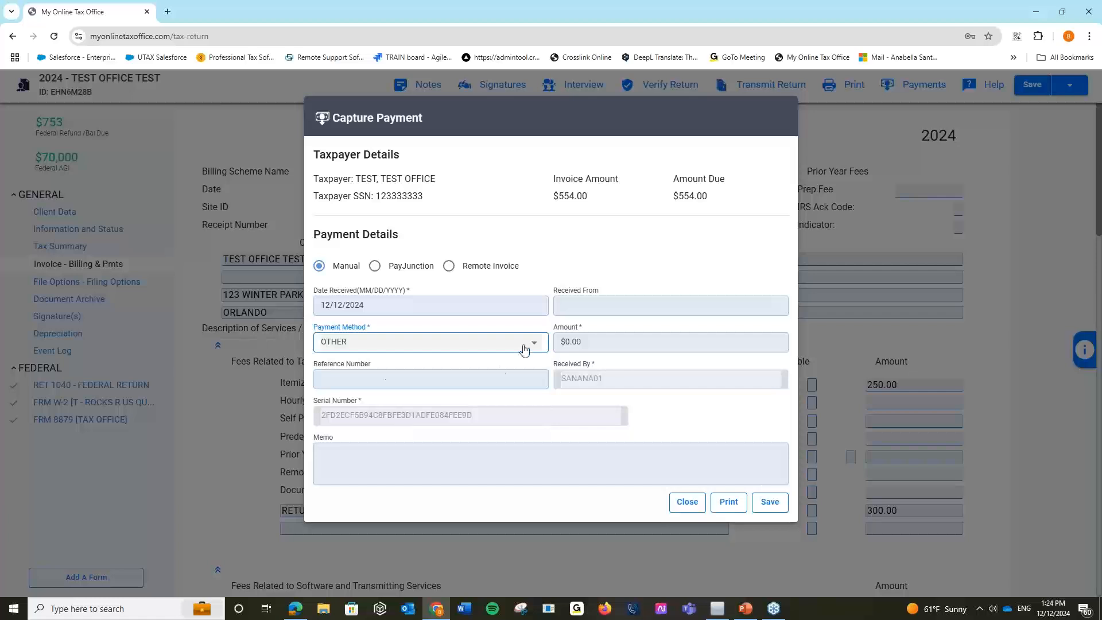
click(346, 447)
text(zelle payment)
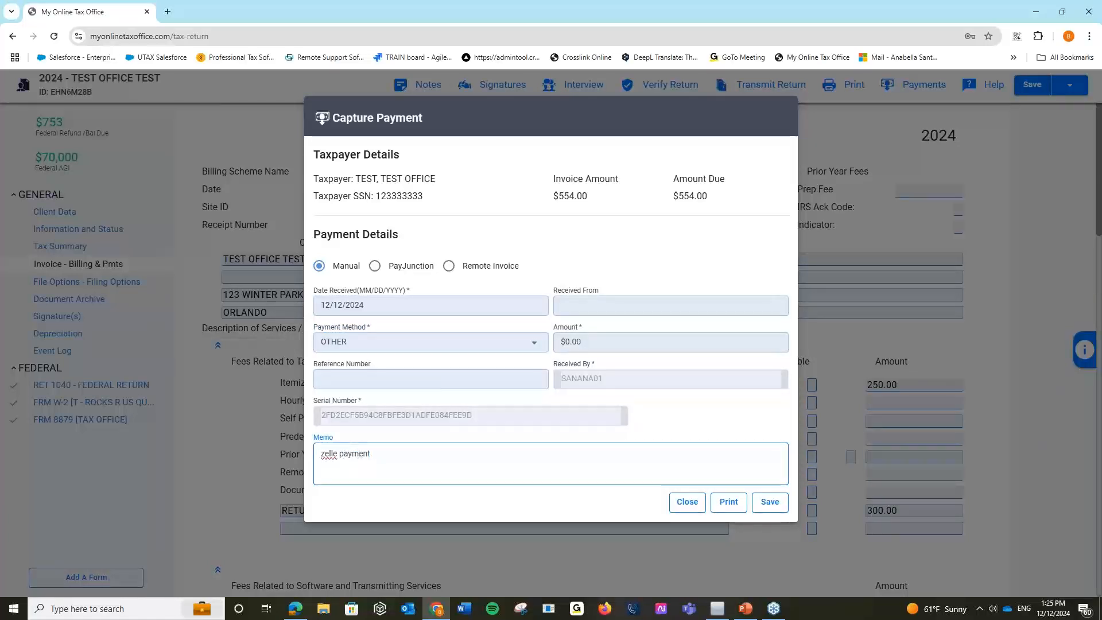
Record the Taxpayer spouse, plus the spouse's name, as payer and enter a 400 payment amount.
click(621, 308)
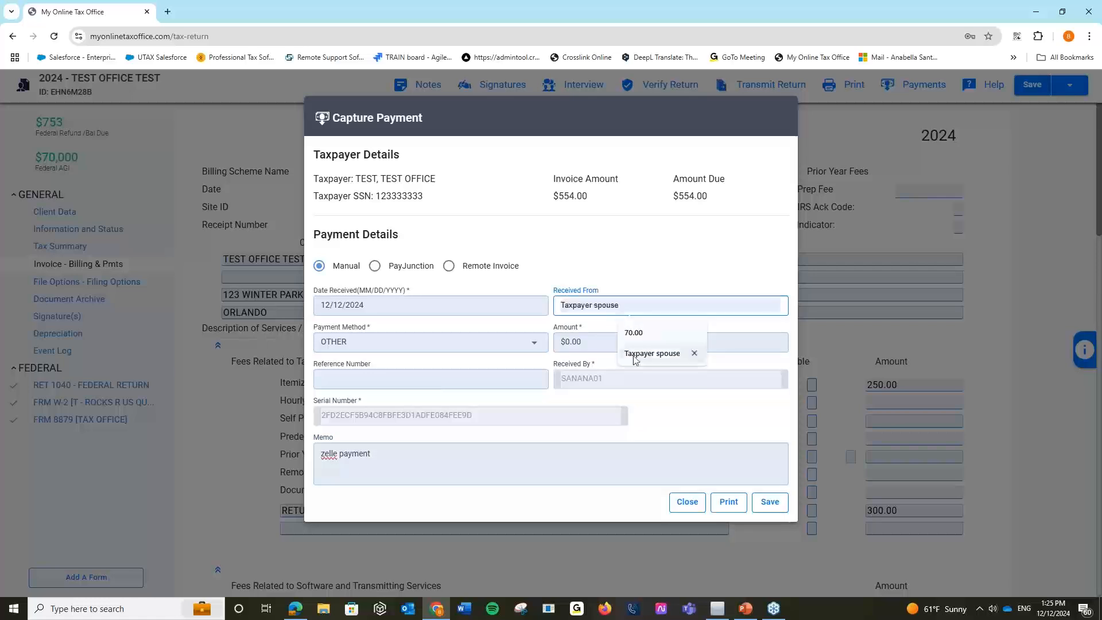
click(652, 353)
text(- JohnDoe)
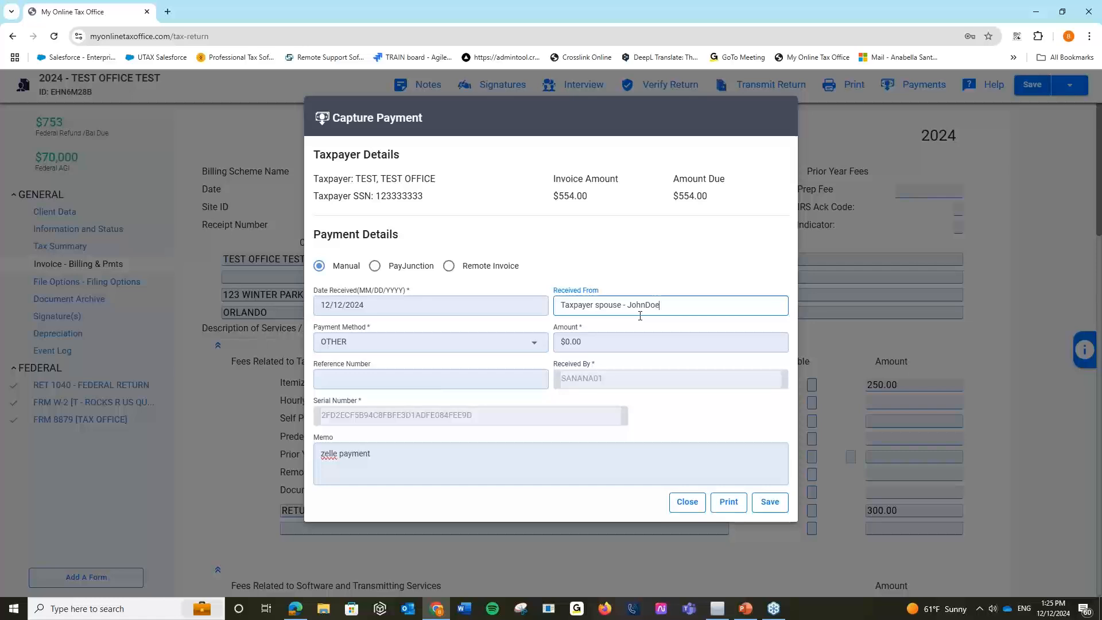
click(642, 279)
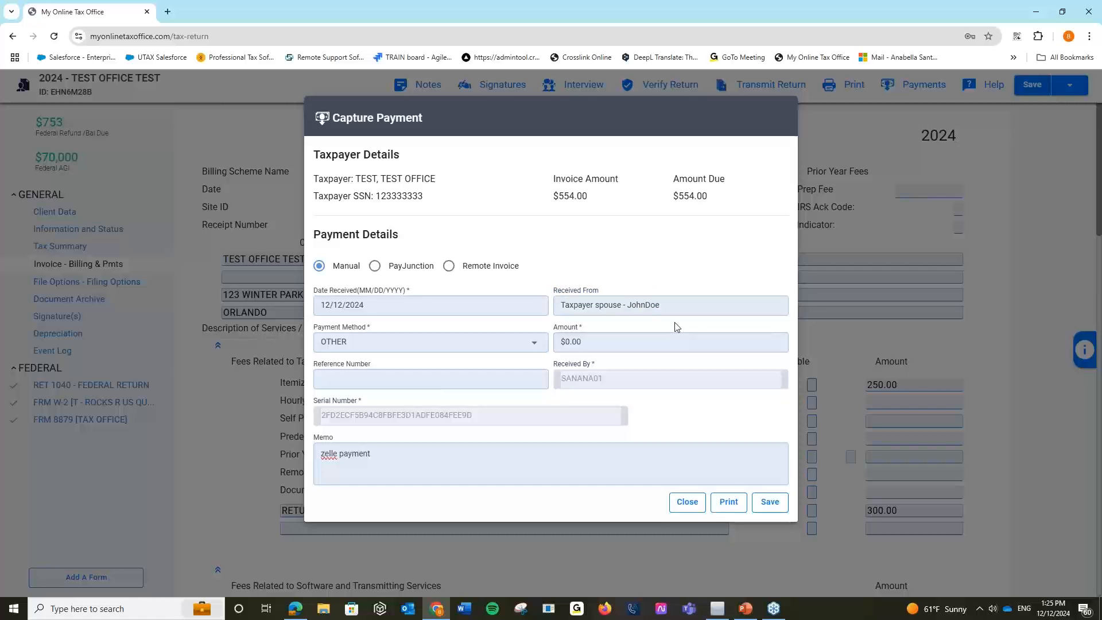
click(596, 337)
key(BackSpace)
key(BackSpace)
key(BackSpace)
key(BackSpace)
text(400)
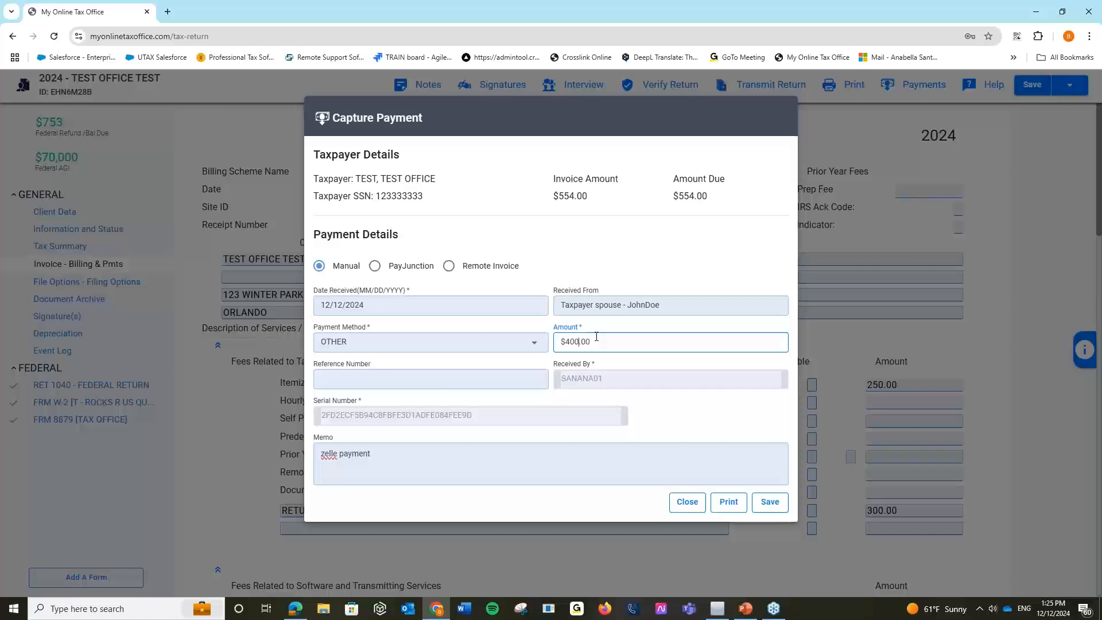
click(604, 281)
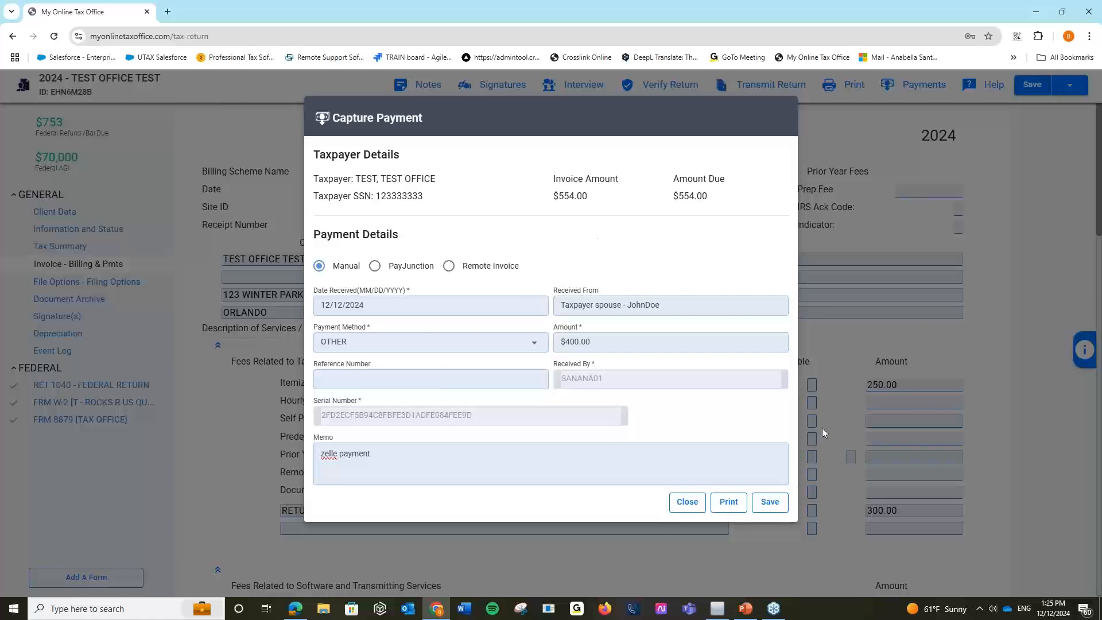
Extend the memo with 'and will pay the rest next week' and save the payment.
click(600, 450)
text(and will pay the rest next week)
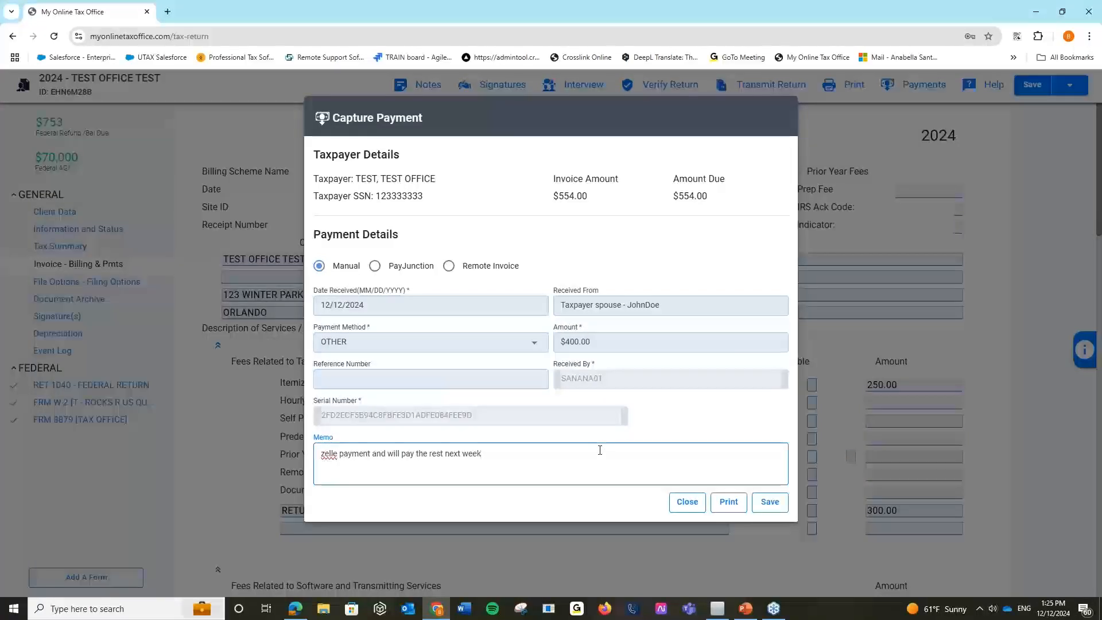
click(769, 502)
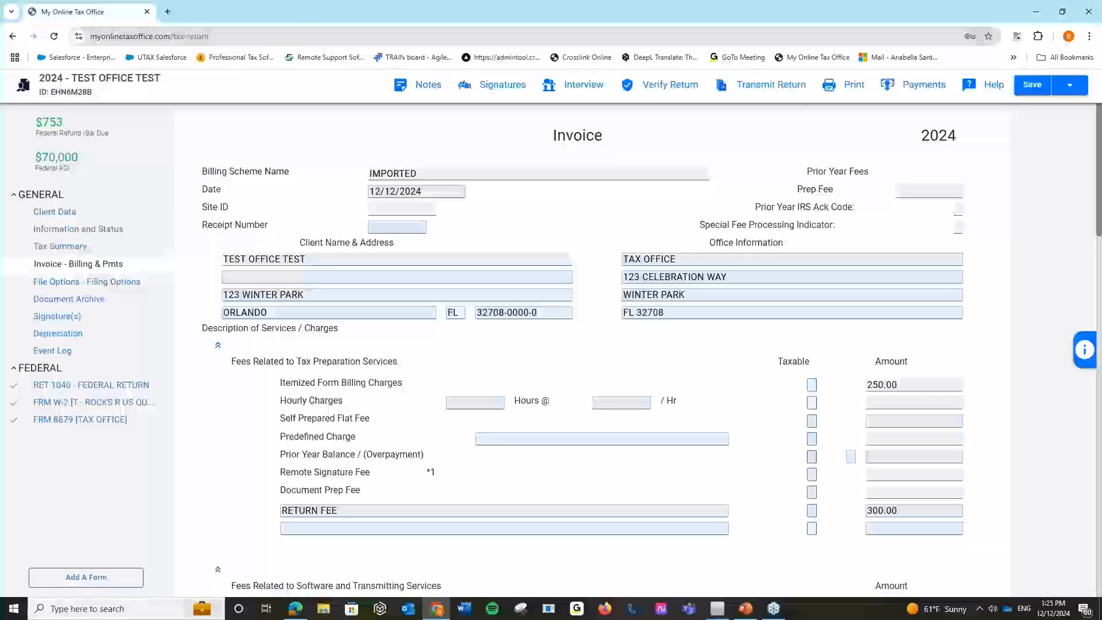
Scroll down to the invoice's Predefined Discount entry and open its options menu.
scroll(780, 508, down, 7)
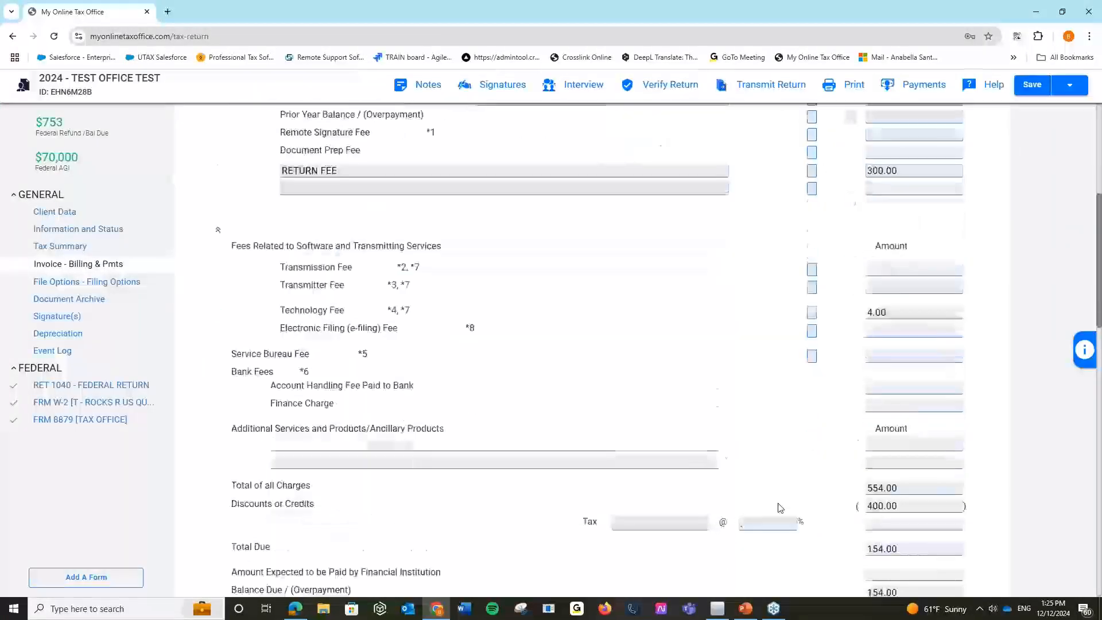
scroll(779, 508, down, 1)
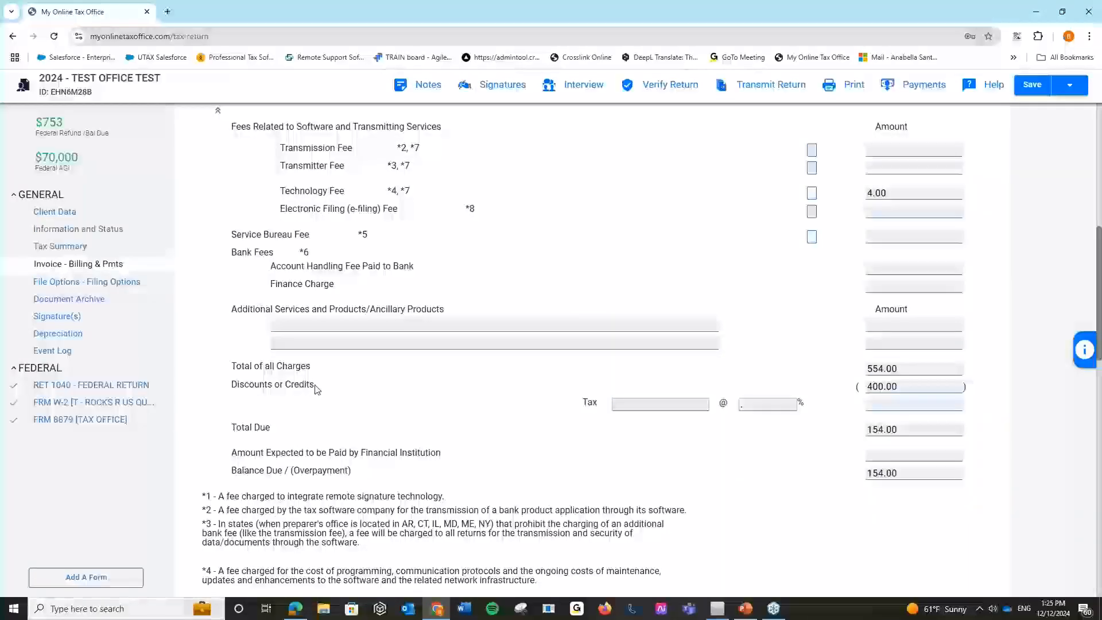
scroll(316, 390, down, 10)
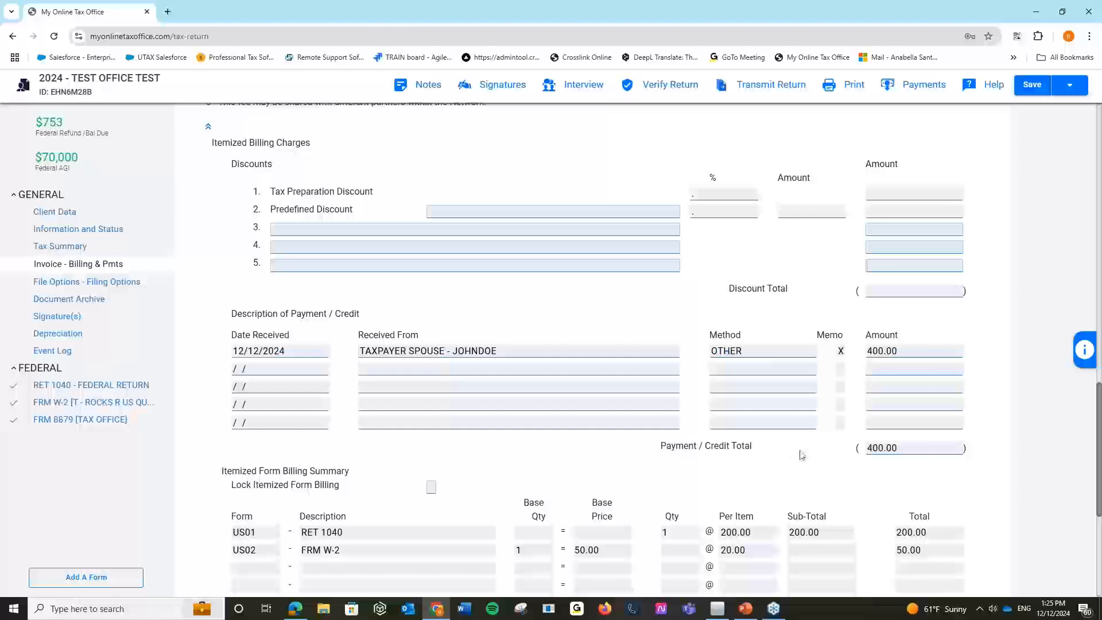
scroll(791, 438, up, 10)
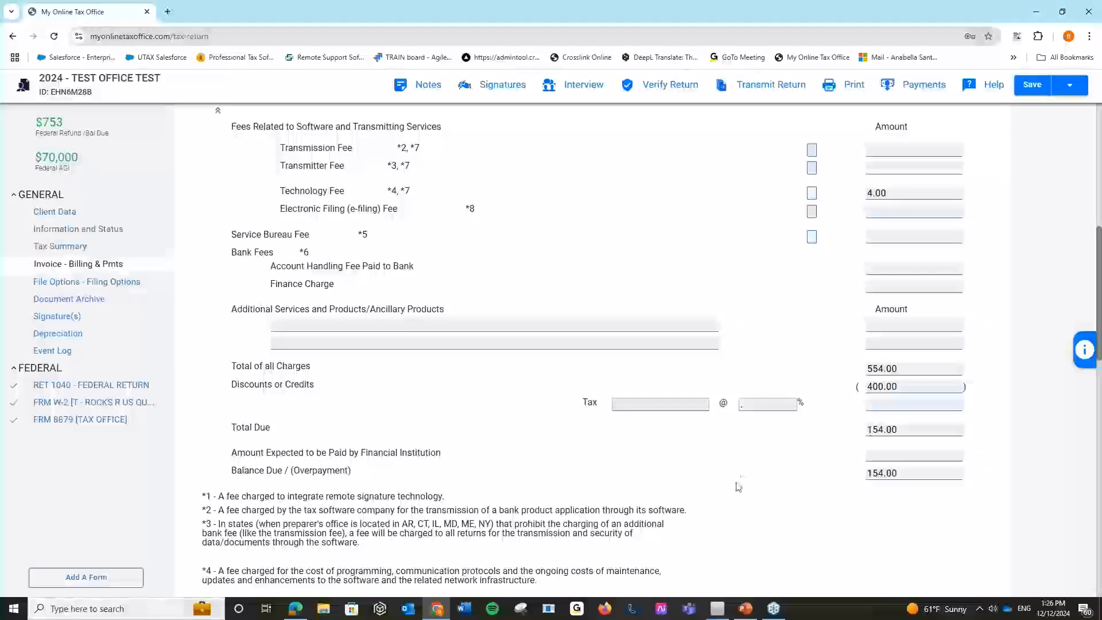
scroll(736, 488, up, 9)
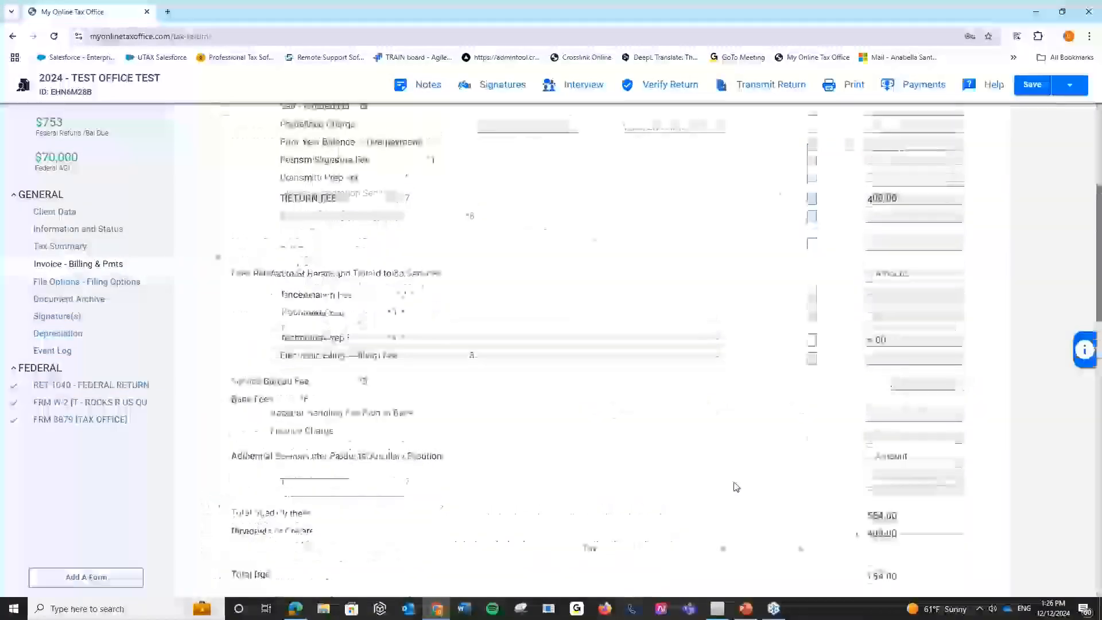
scroll(736, 488, down, 4)
scroll(737, 488, down, 5)
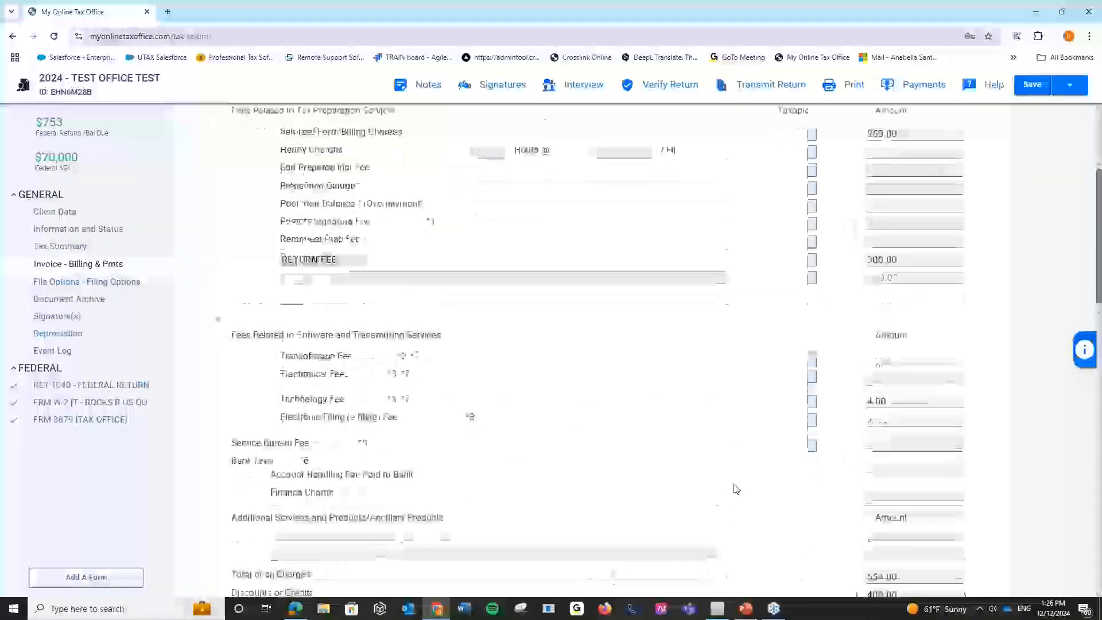
scroll(735, 490, down, 8)
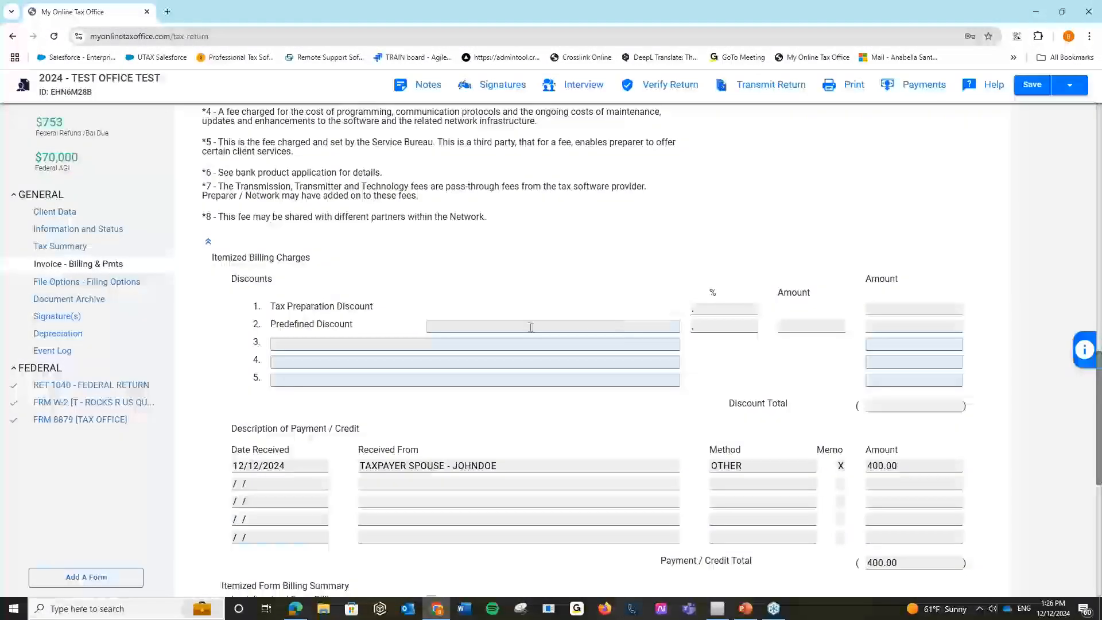
click(530, 326)
click(682, 326)
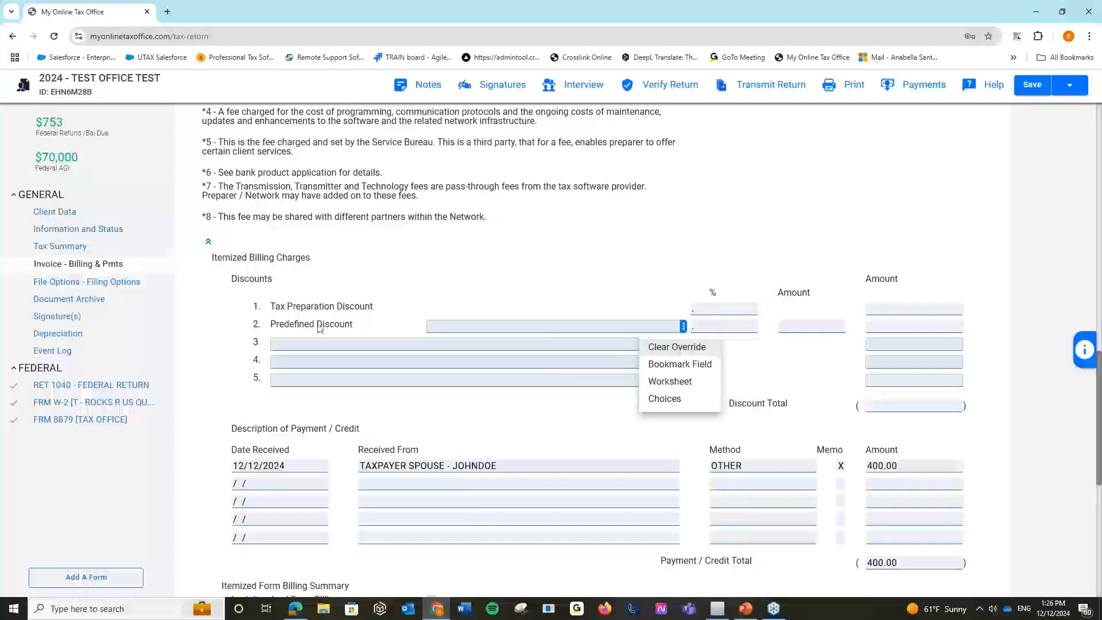
Apply the 50.00 Student Discount from the Discount List to the invoice.
click(664, 398)
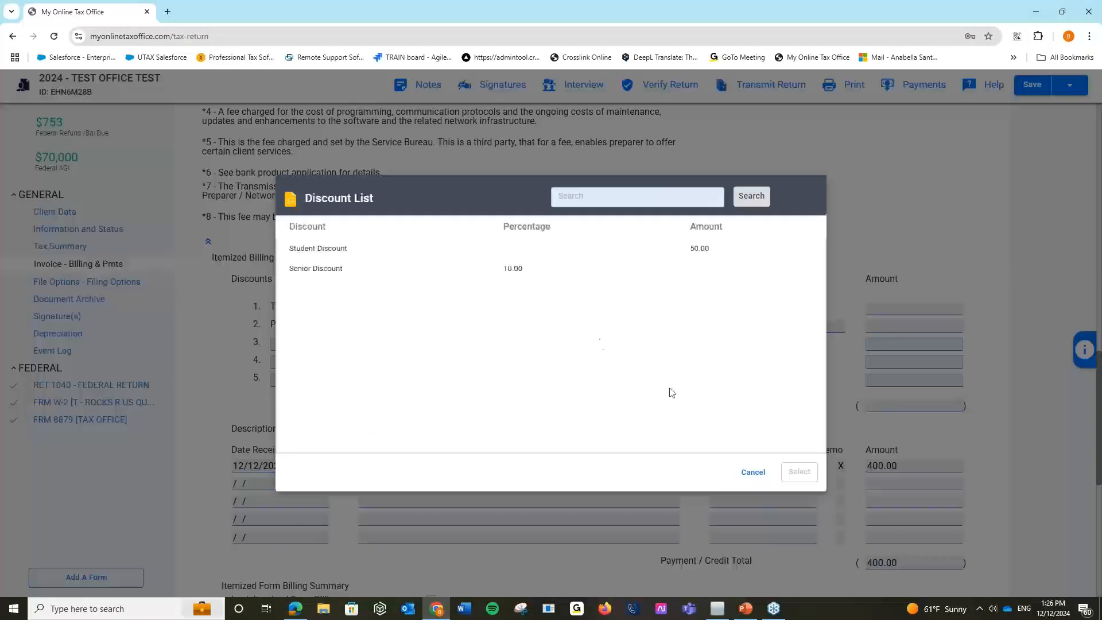
click(354, 253)
click(797, 479)
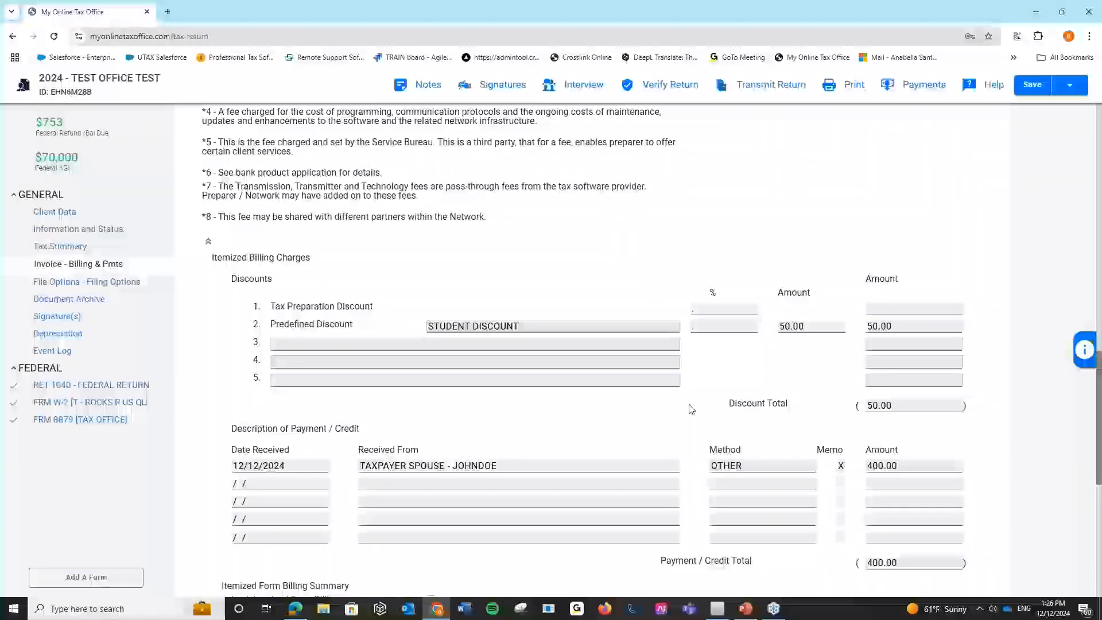
Bring up the Capture Payment form for the remaining $104.00 balance.
scroll(691, 408, down, 4)
scroll(691, 408, up, 6)
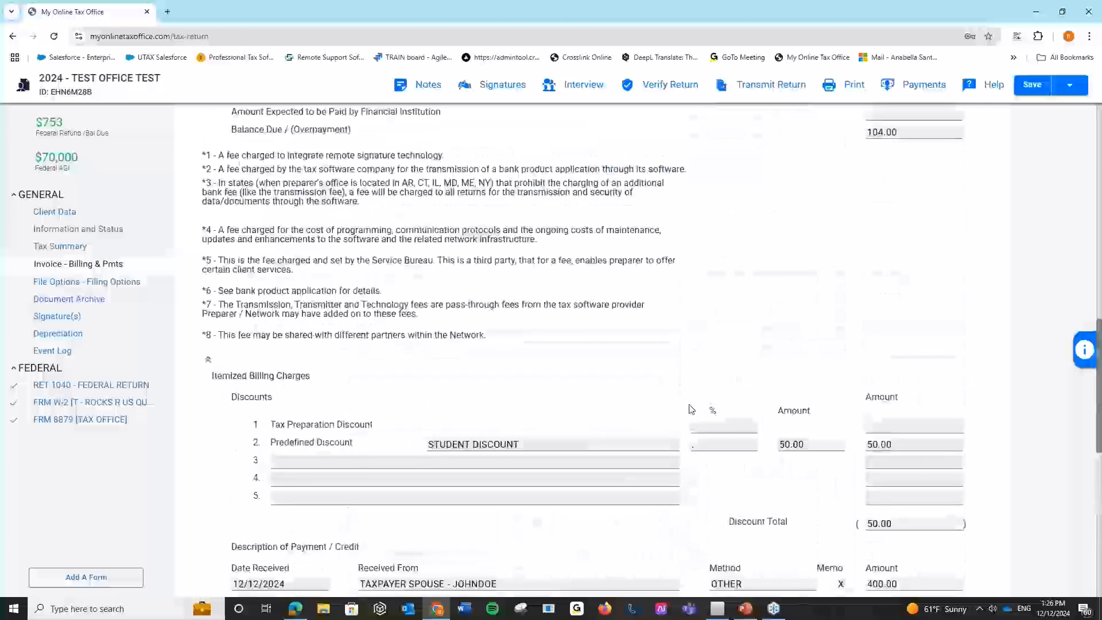
scroll(691, 408, up, 3)
scroll(691, 409, down, 5)
click(601, 463)
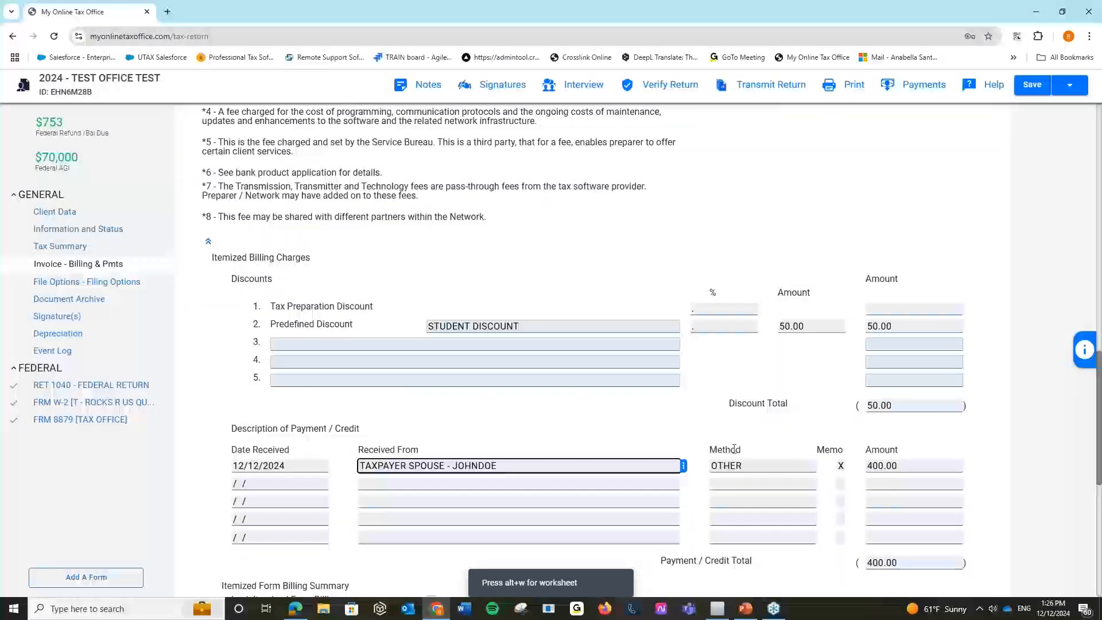
scroll(826, 436, down, 1)
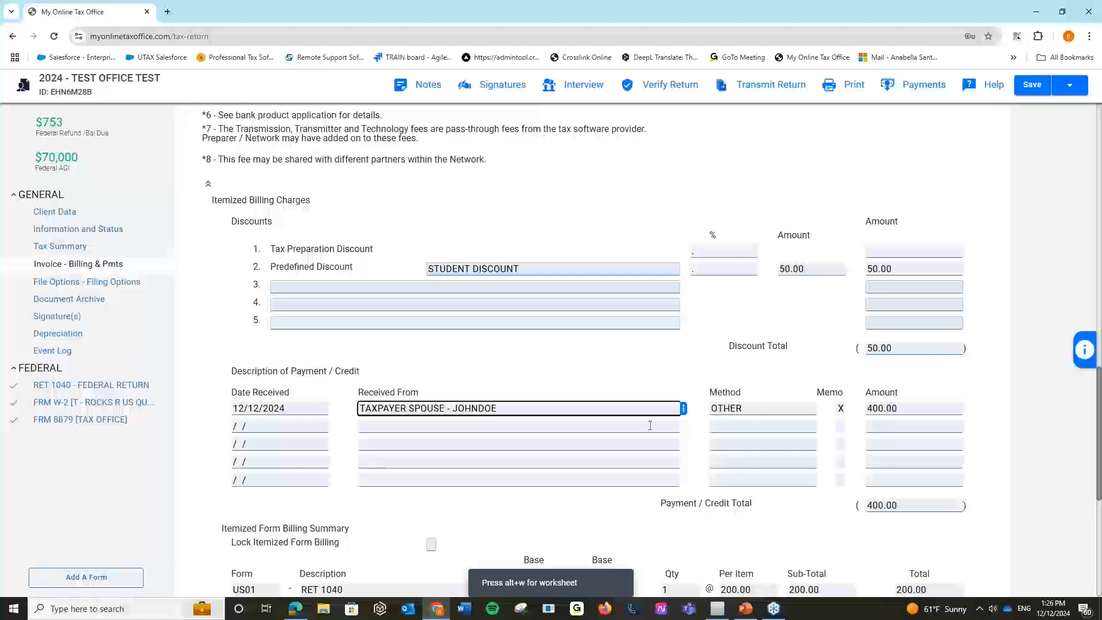
scroll(834, 248, up, 1)
scroll(834, 248, up, 6)
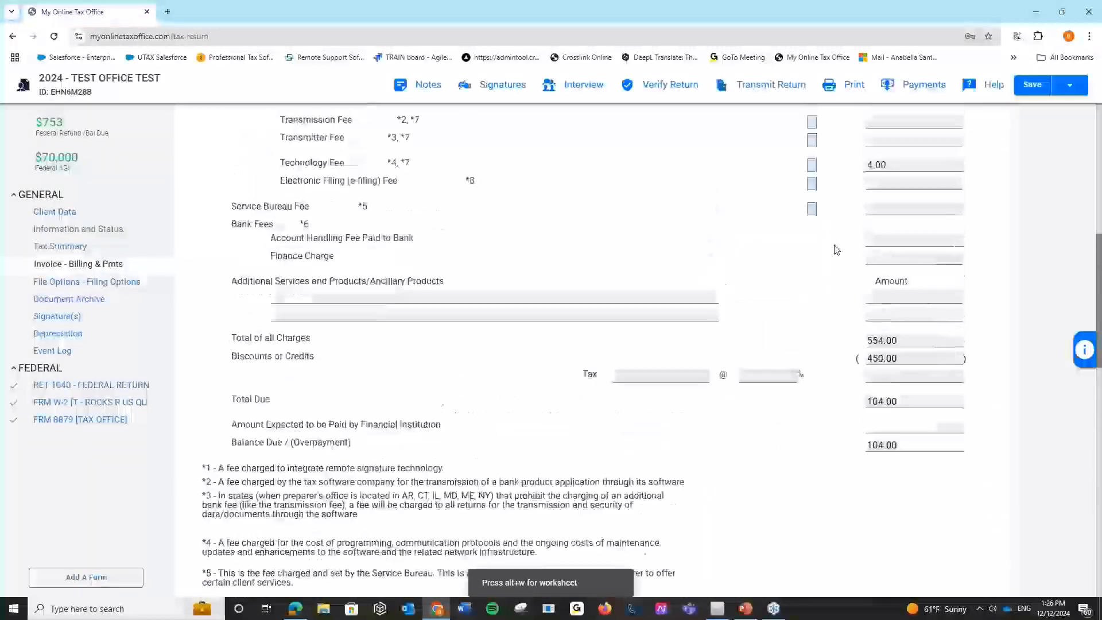
scroll(834, 248, up, 2)
click(906, 89)
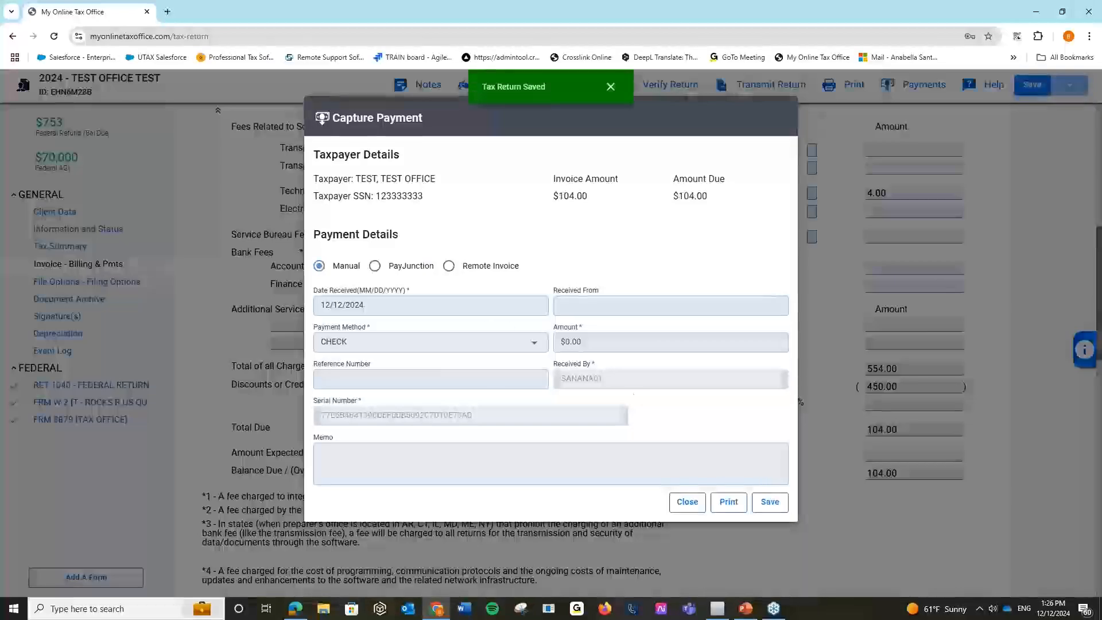
Enter a -$400.00 check payment amount and save it to the invoice.
click(583, 344)
text(-$)
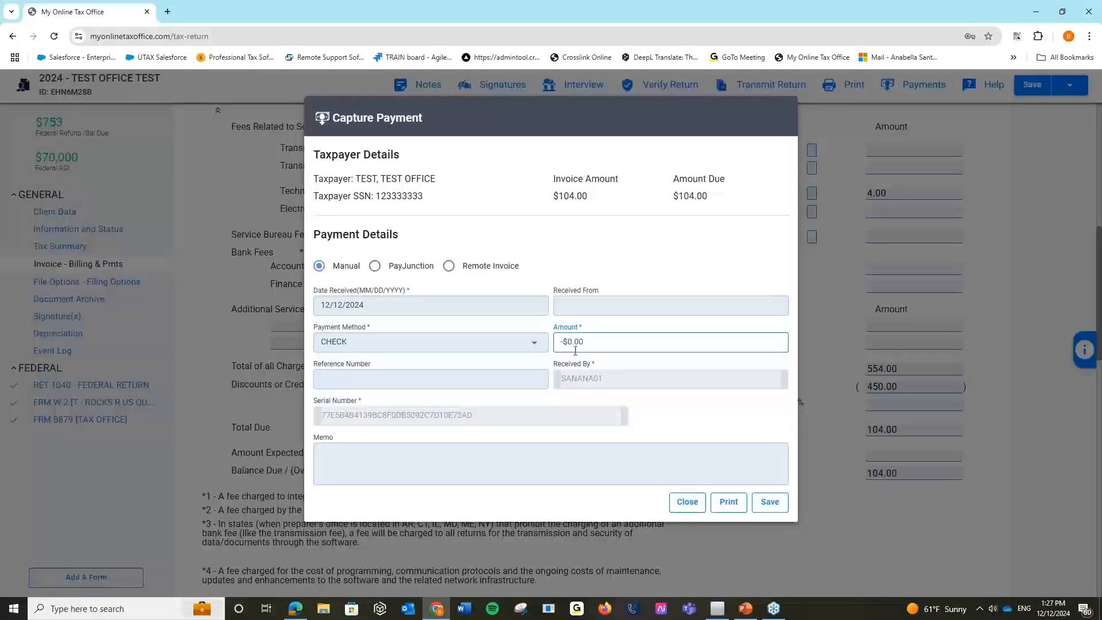
text(1,000)
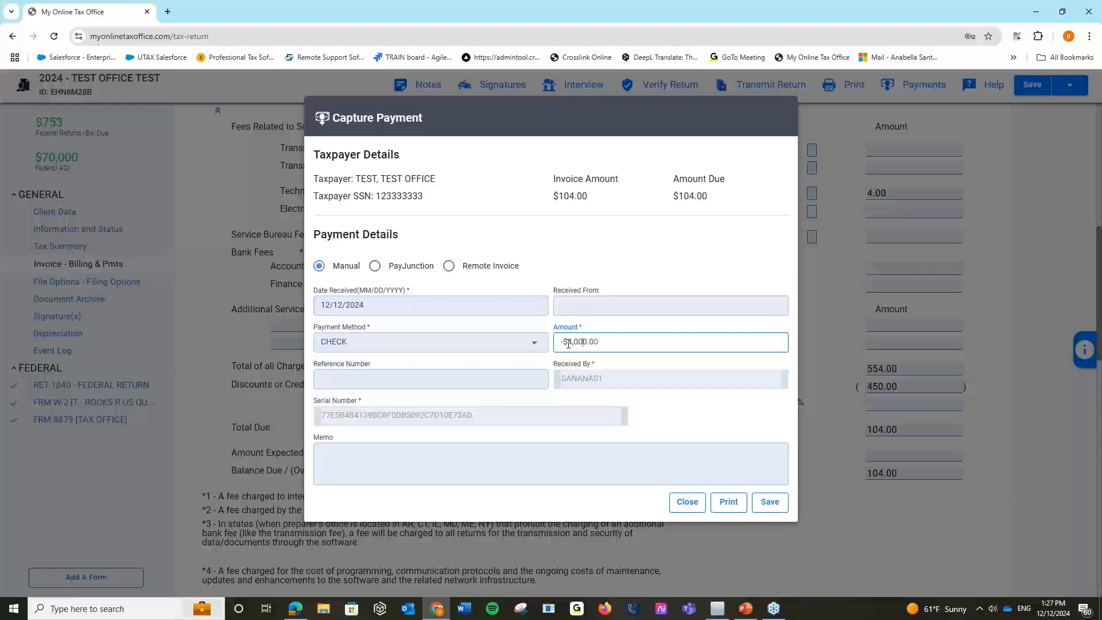
key(BackSpace)
click(664, 259)
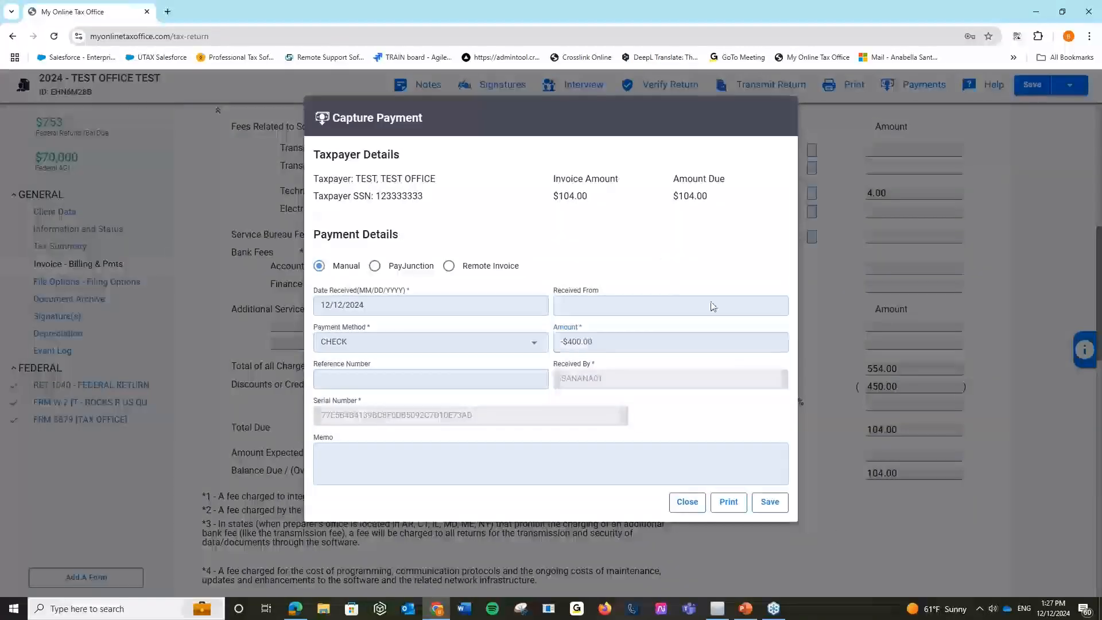
click(770, 502)
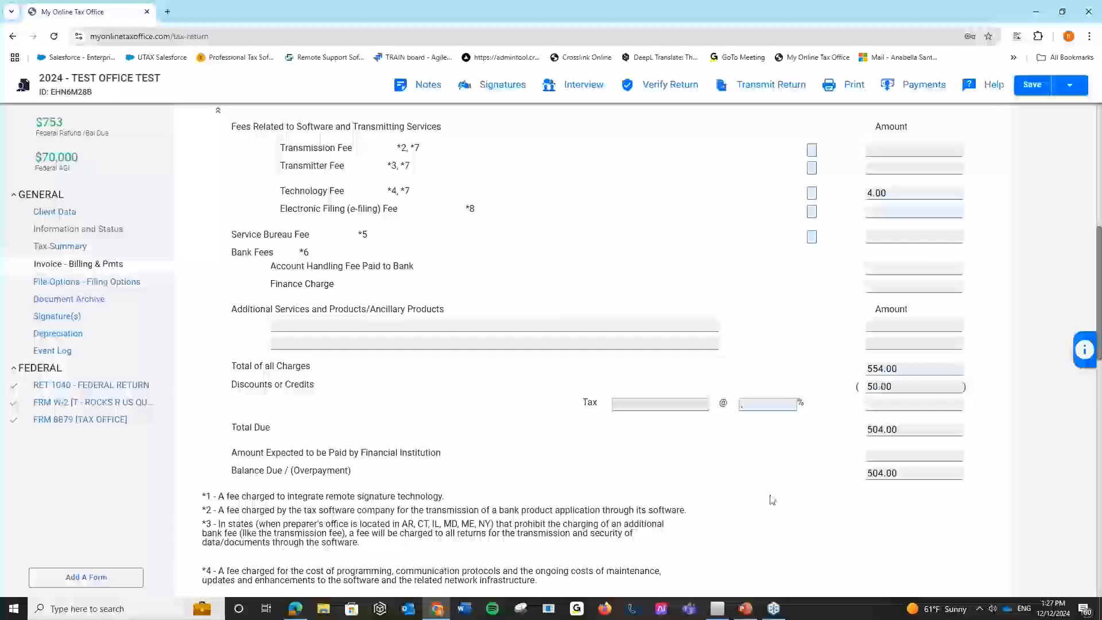
scroll(767, 480, down, 10)
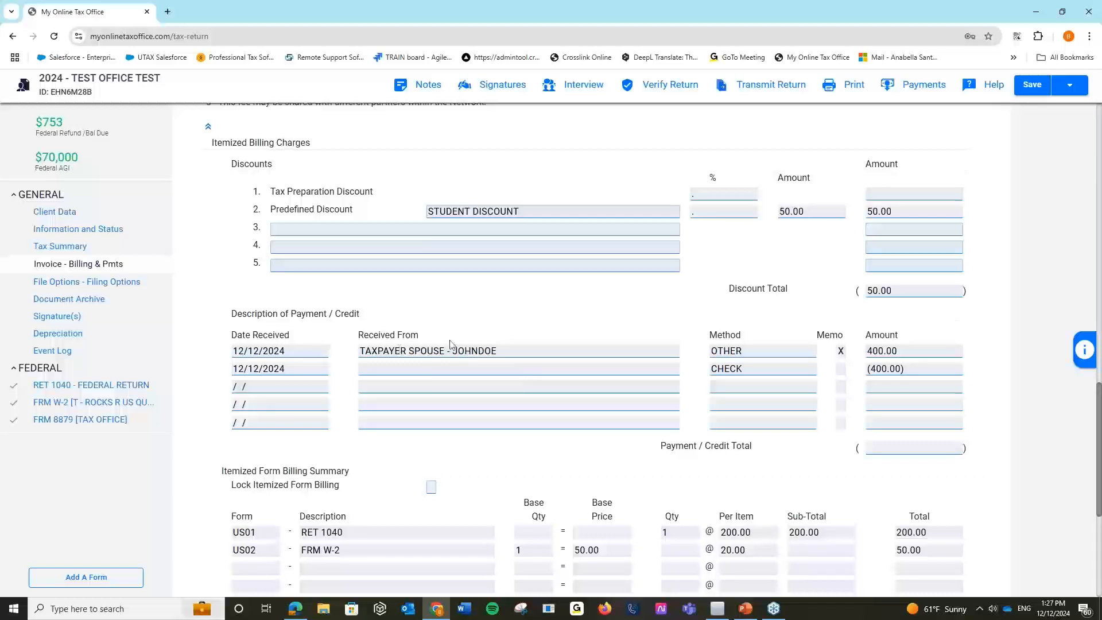
On the second payment row, enter 'VOID PREVIOUS PAYMENT/ Mistake' as payer, keeping CHECK method.
click(398, 369)
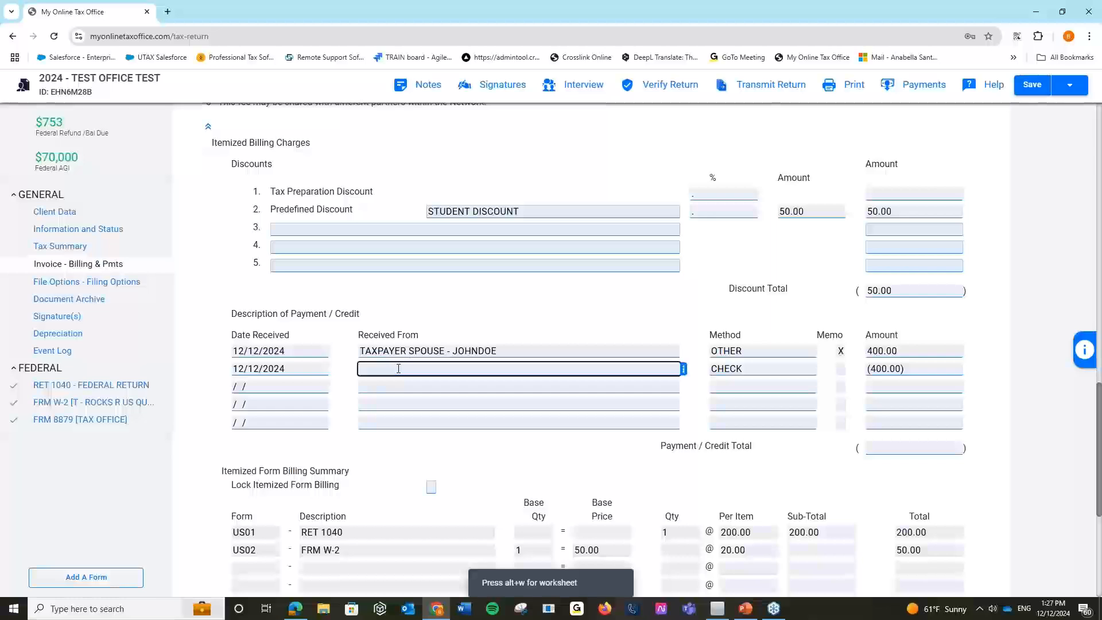
key(alt+p)
click(606, 309)
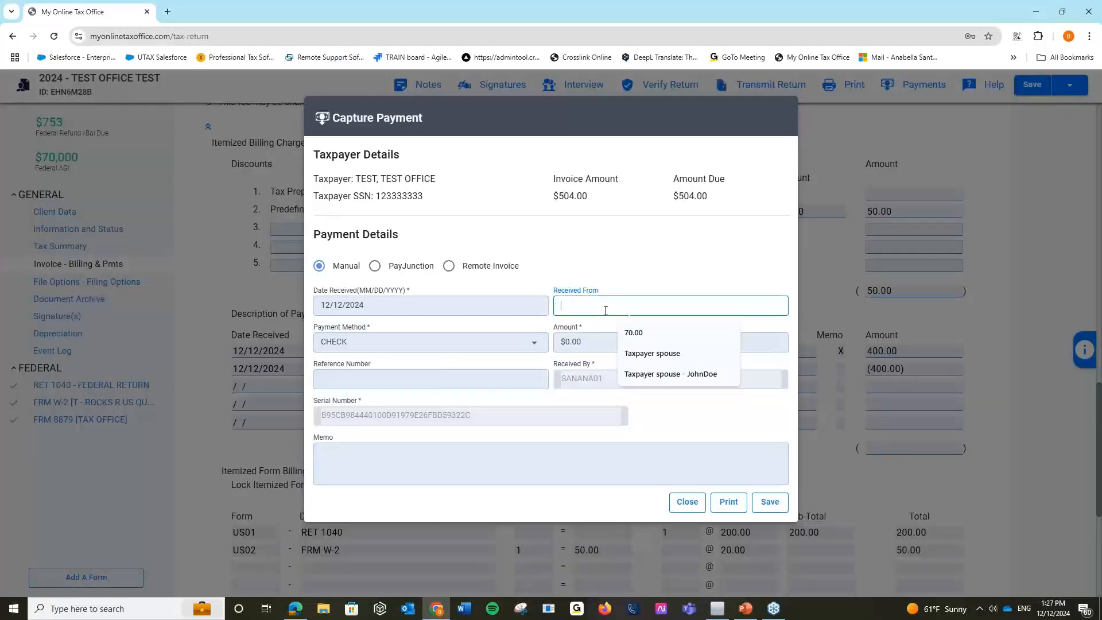
text(VOID P)
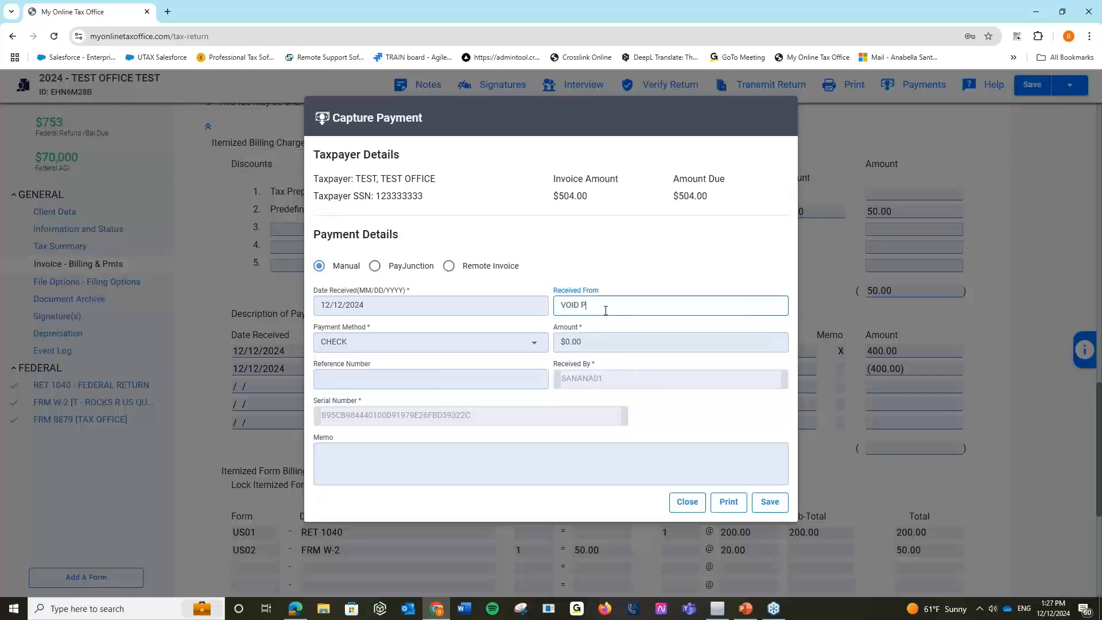
text(REVIOUS PAYMENT/ Mistake)
click(527, 346)
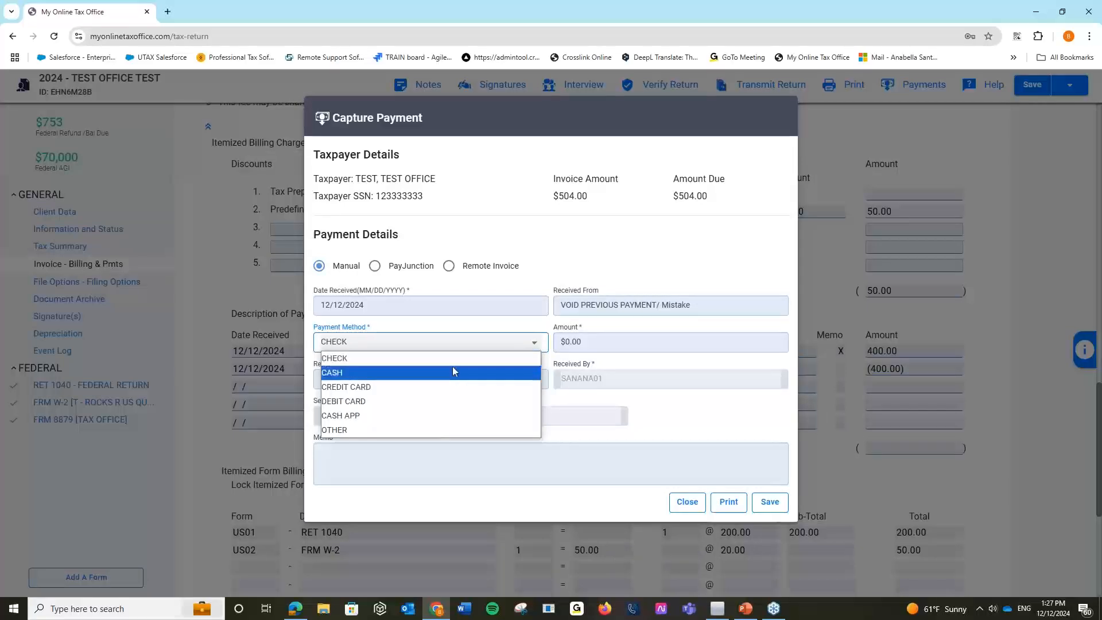
click(692, 419)
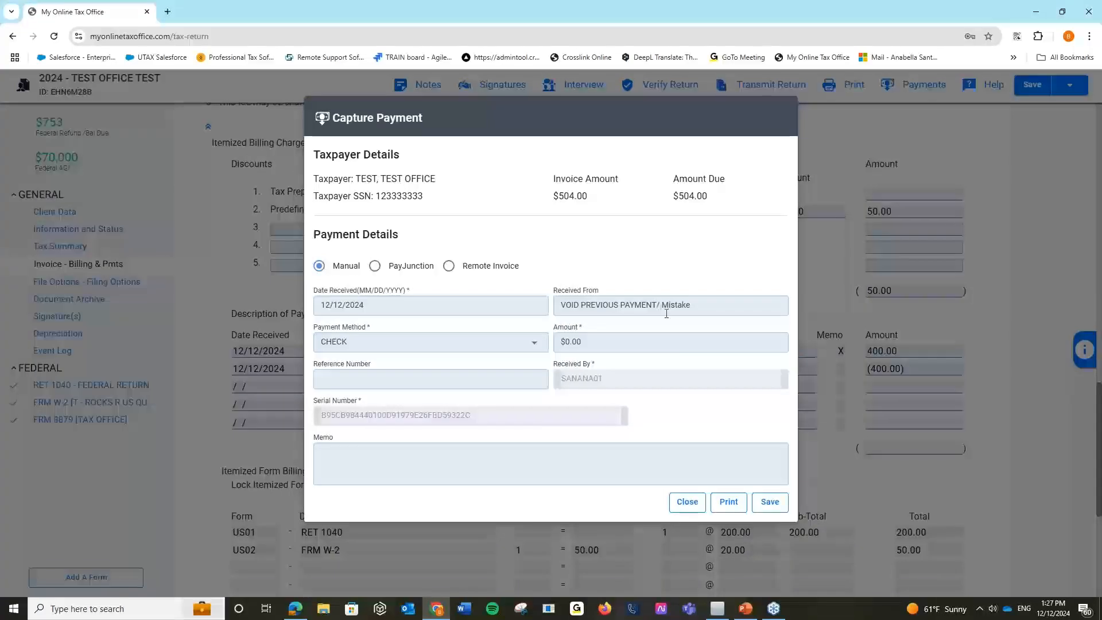
Close the payment form without saving and minimize the browser to return to CrossLink.
click(687, 501)
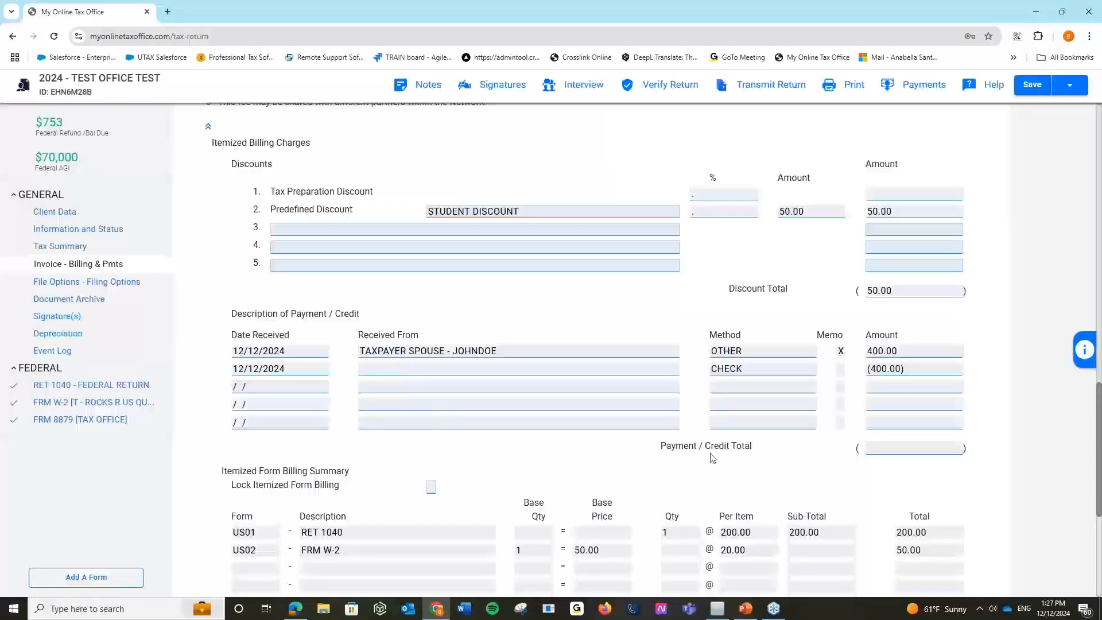
scroll(711, 457, down, 5)
scroll(721, 449, up, 3)
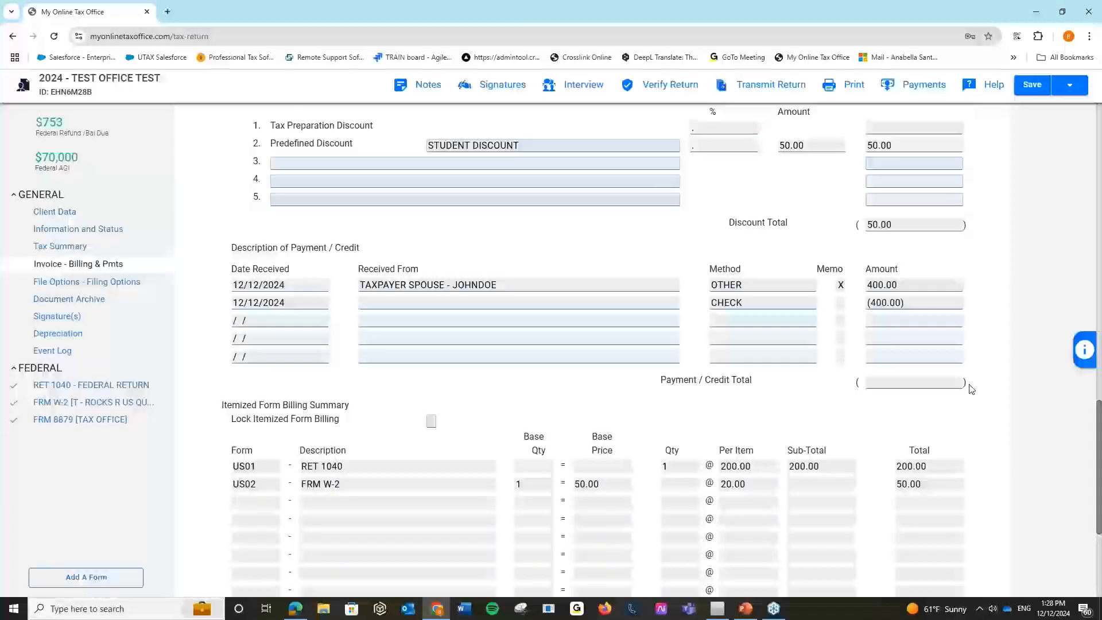
scroll(972, 389, up, 15)
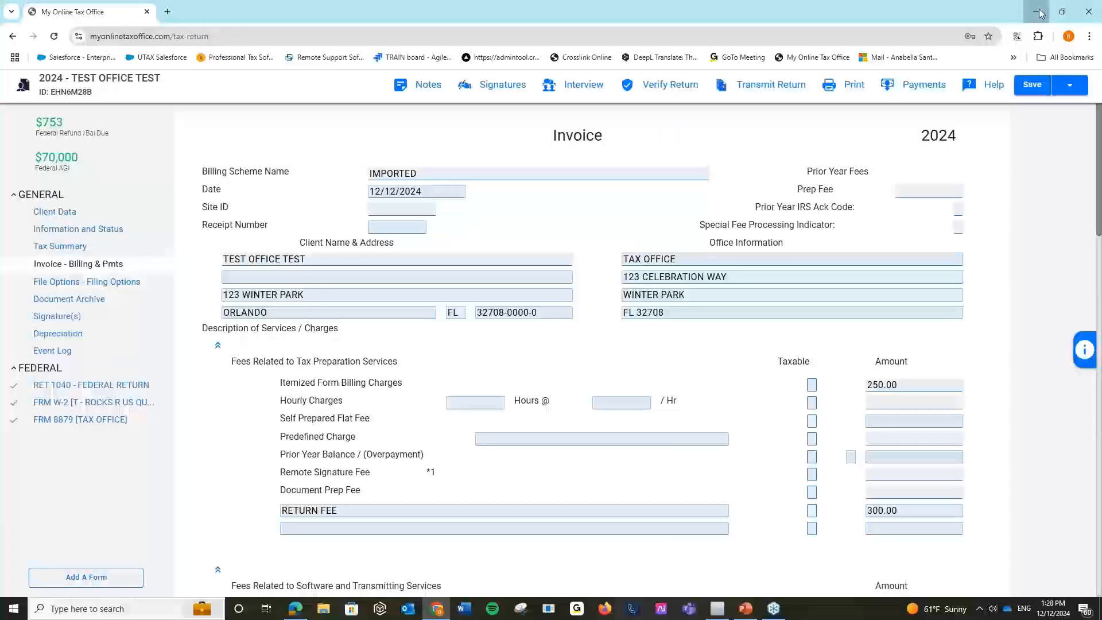
click(1039, 11)
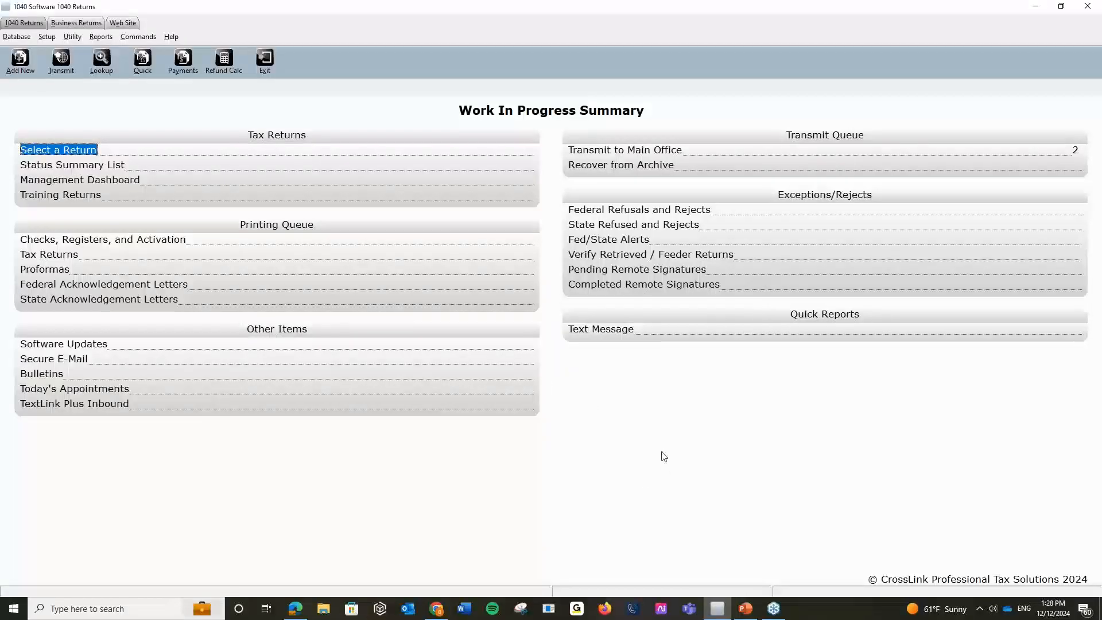
Open Billing Setup from the Setup menu.
click(47, 37)
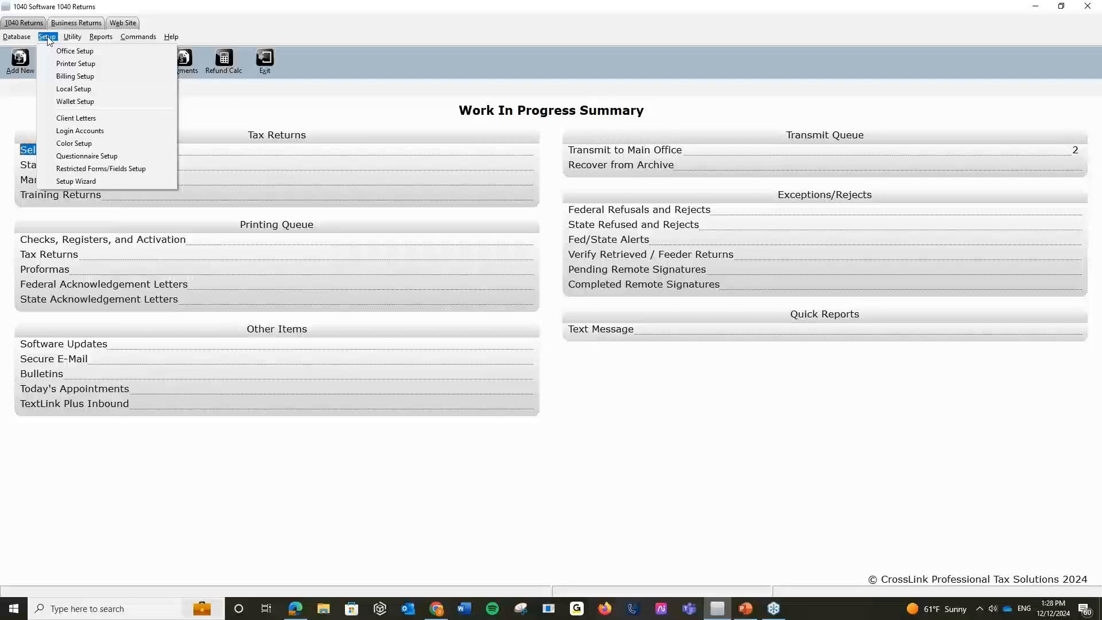
click(76, 76)
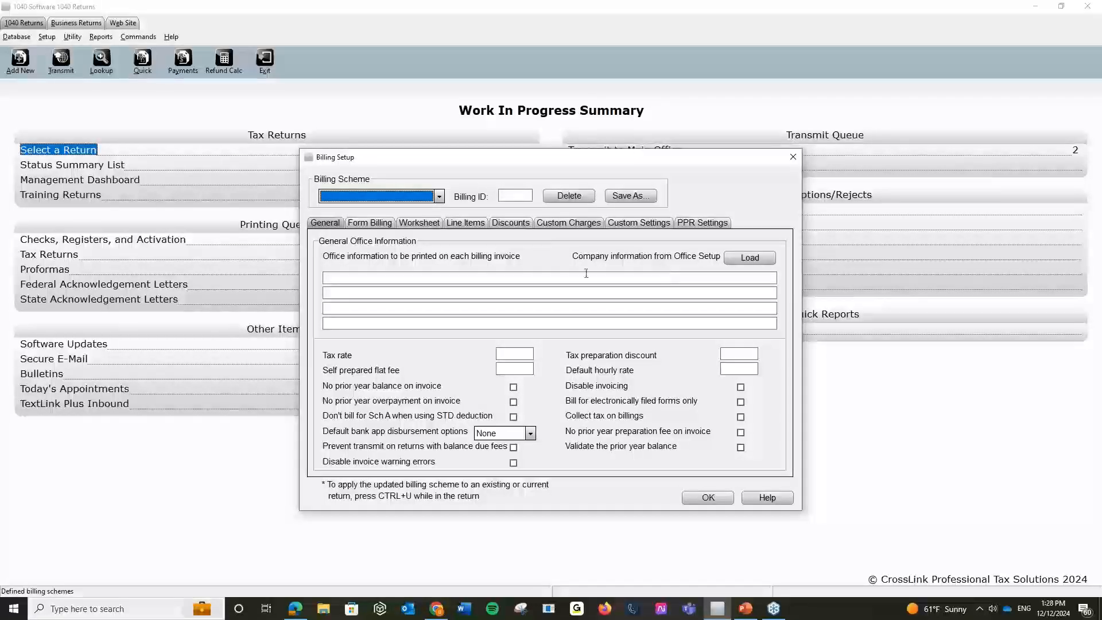
Load office details from office setup, default bank app disbursements to Direct Deposit, and show Form Billing.
click(743, 259)
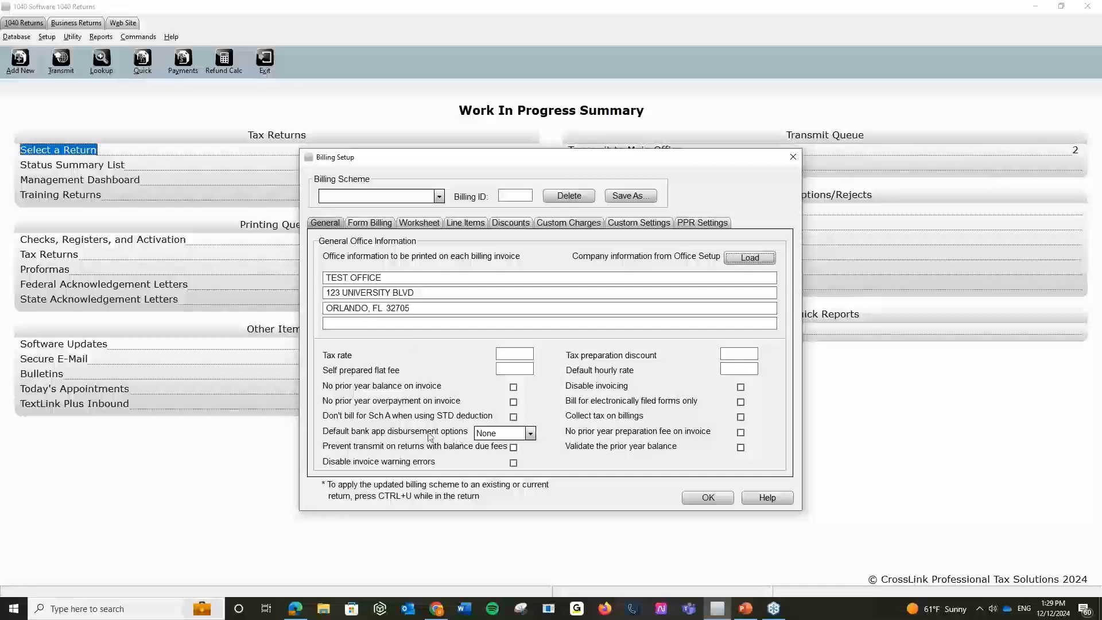
click(529, 434)
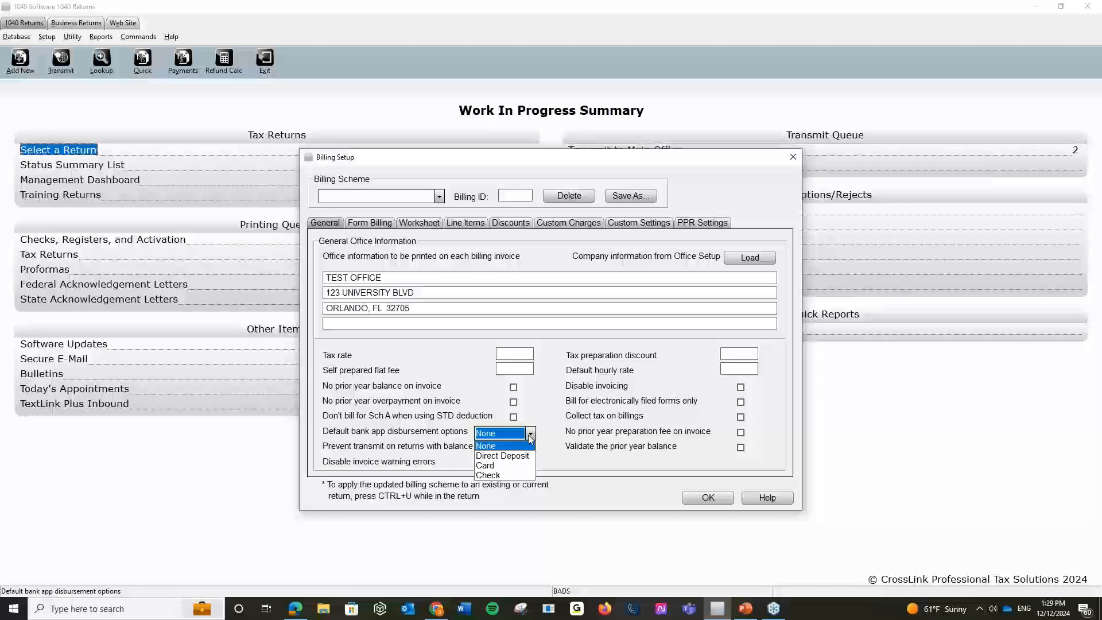
click(493, 465)
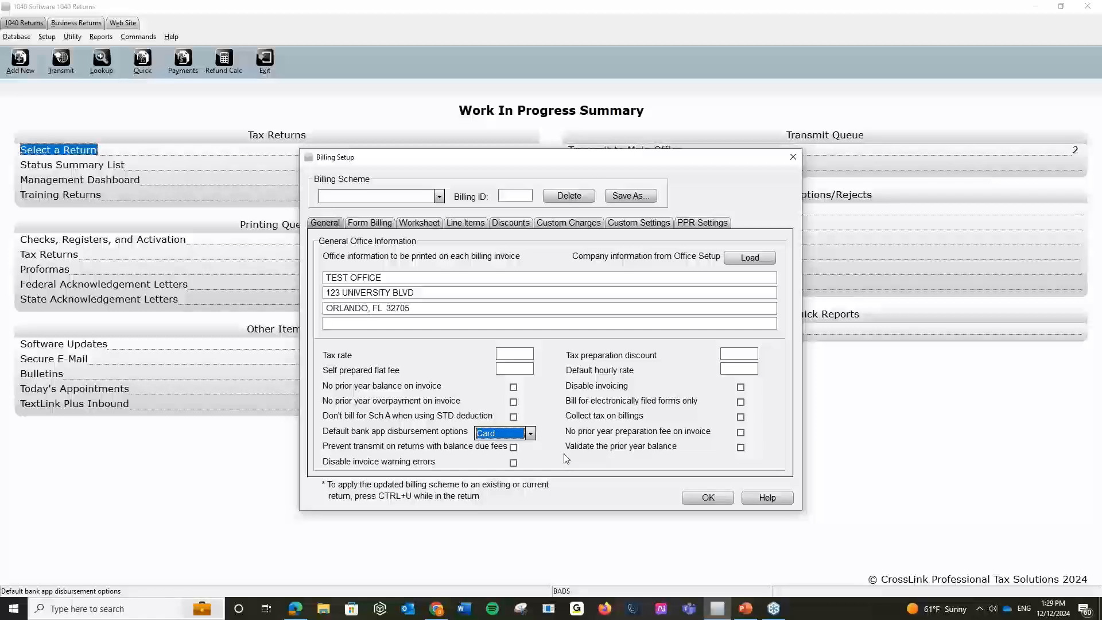
click(530, 434)
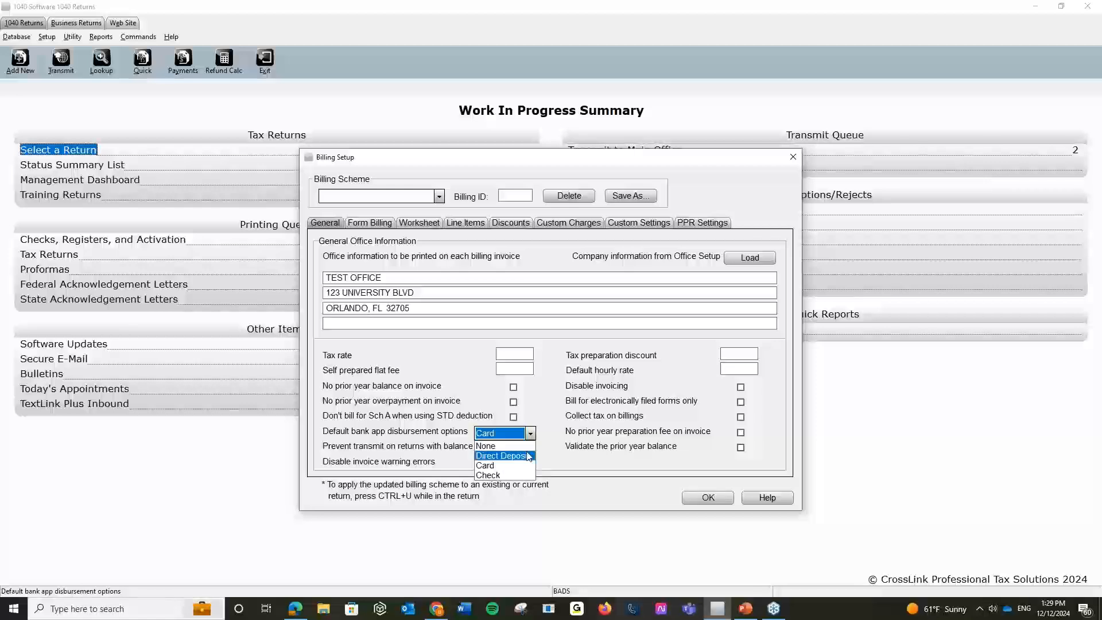
click(528, 457)
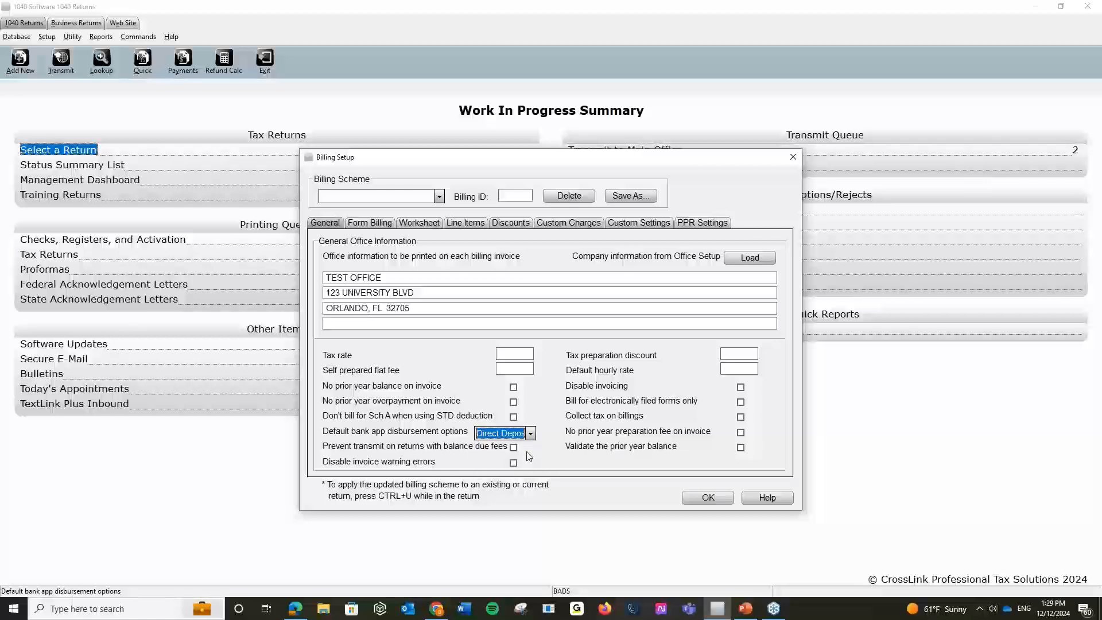
click(527, 452)
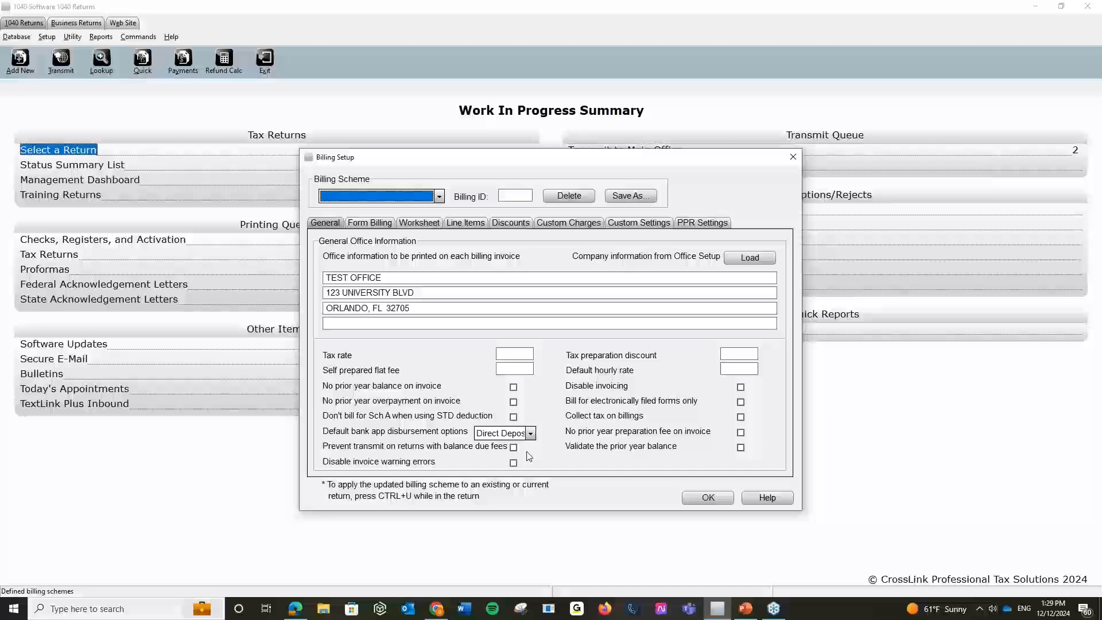
click(389, 225)
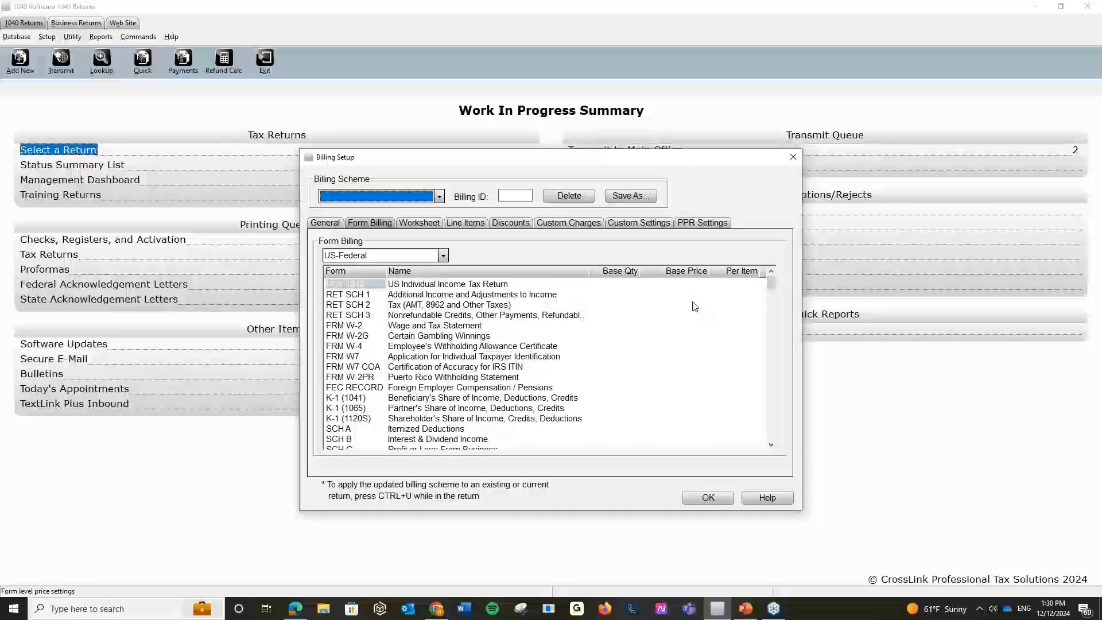
Set the RET 1040 per-item price to 200.00.
click(726, 285)
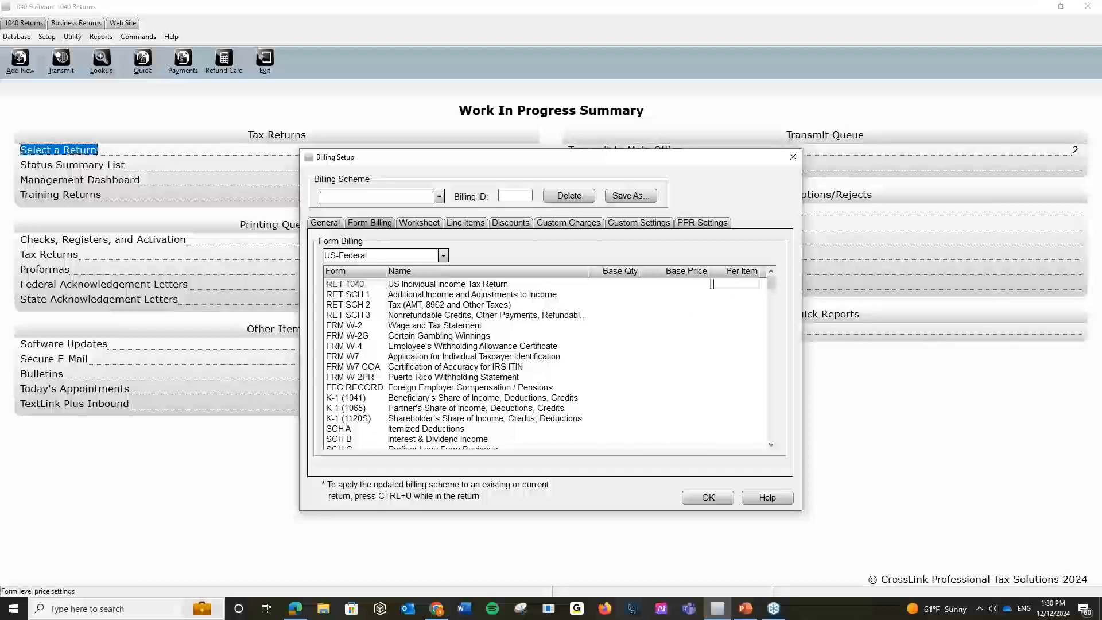
text(200)
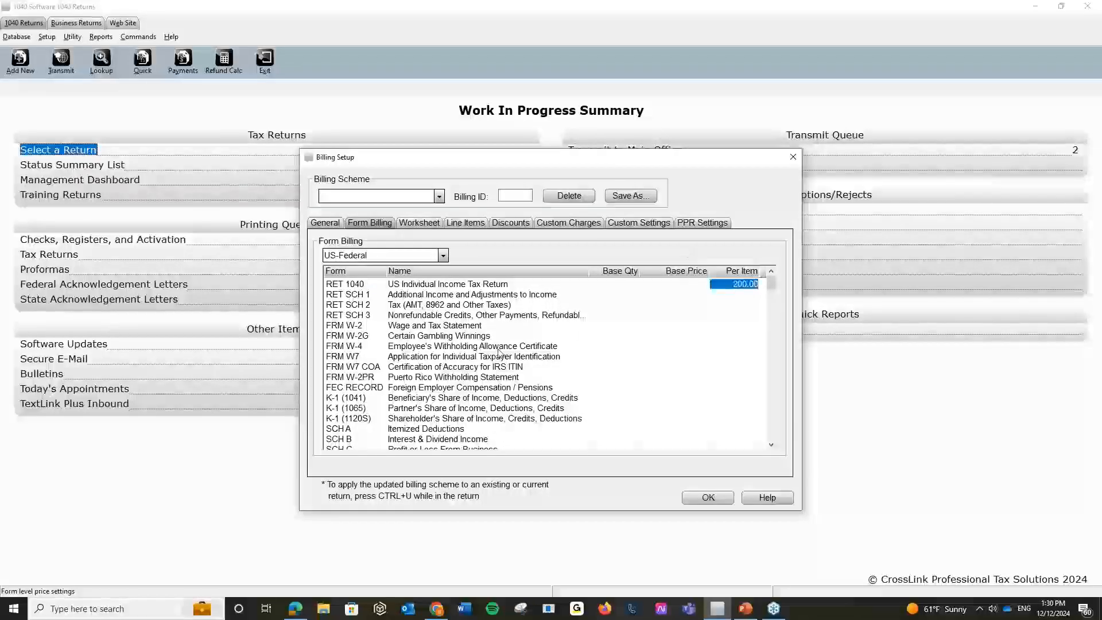
click(600, 323)
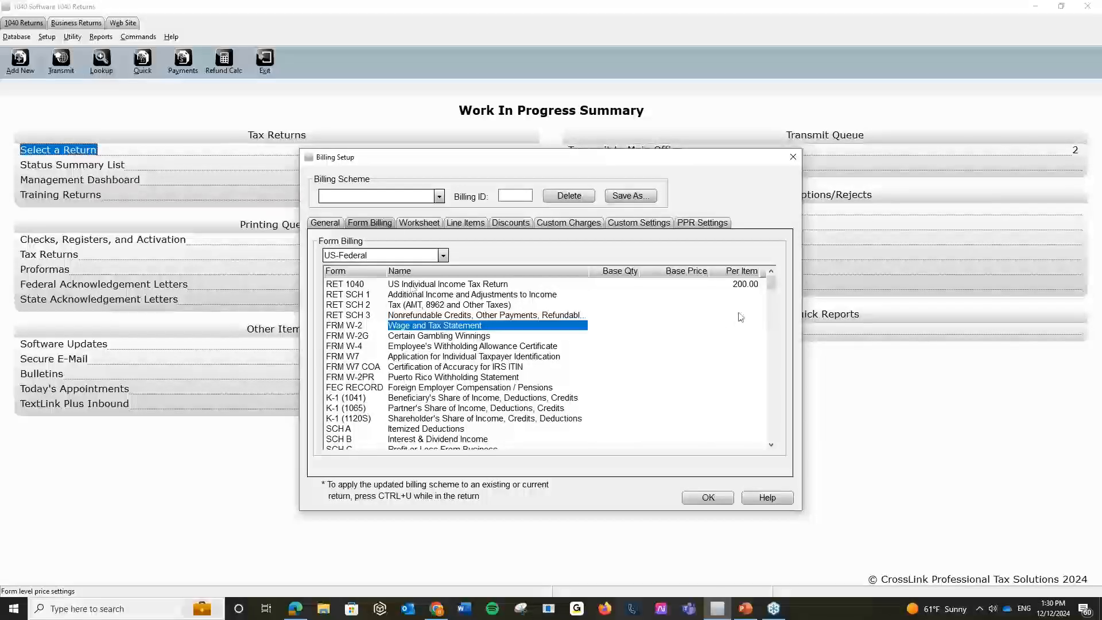
Give FRM W-2 a base quantity of 2, base price 20.00 and 50.00 per item.
click(728, 326)
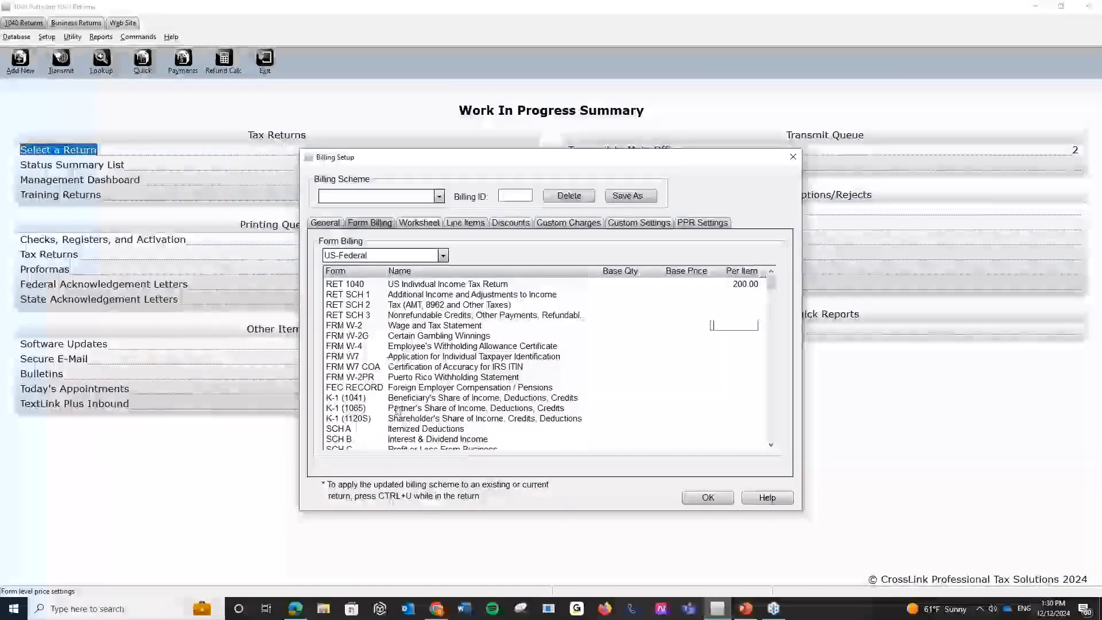
scroll(398, 411, down, 15)
scroll(397, 411, up, 12)
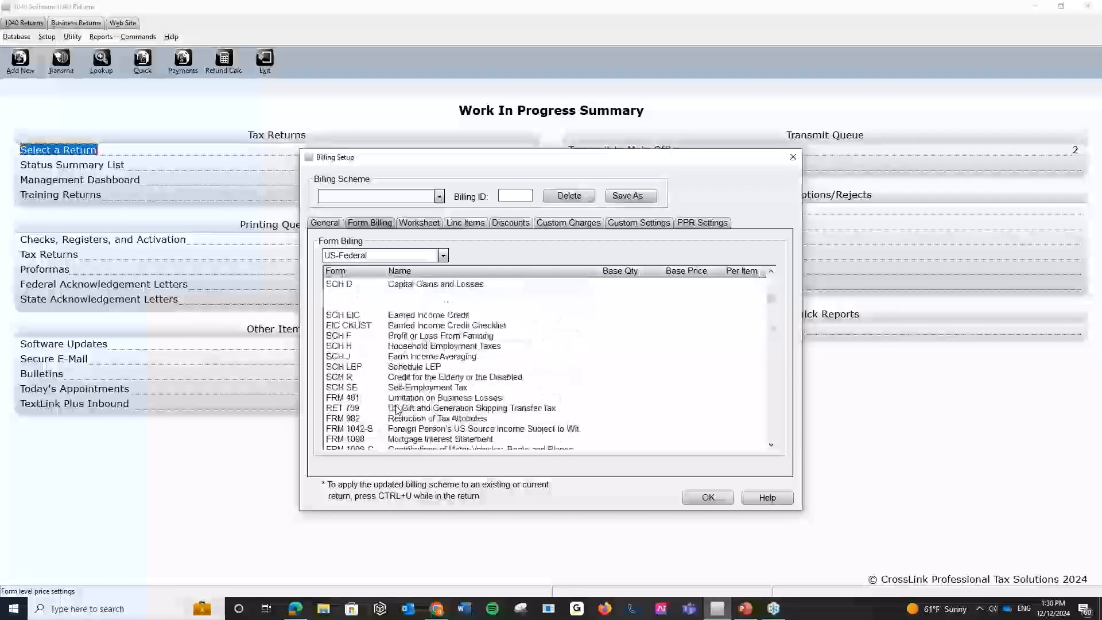
scroll(396, 409, up, 7)
scroll(386, 360, down, 4)
scroll(386, 361, up, 3)
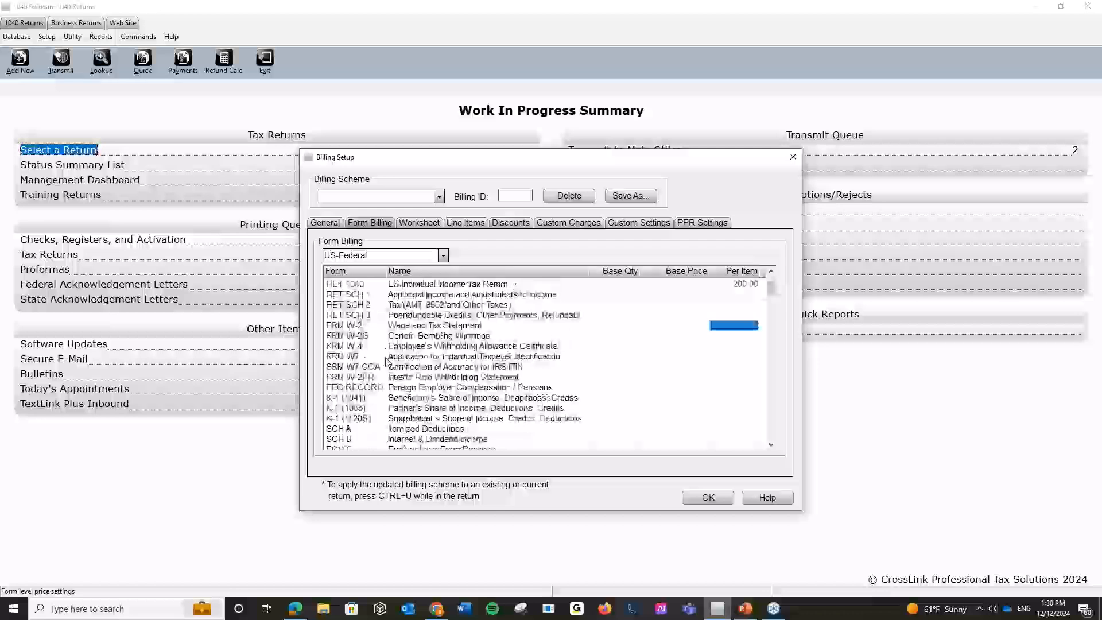
click(615, 325)
text(2)
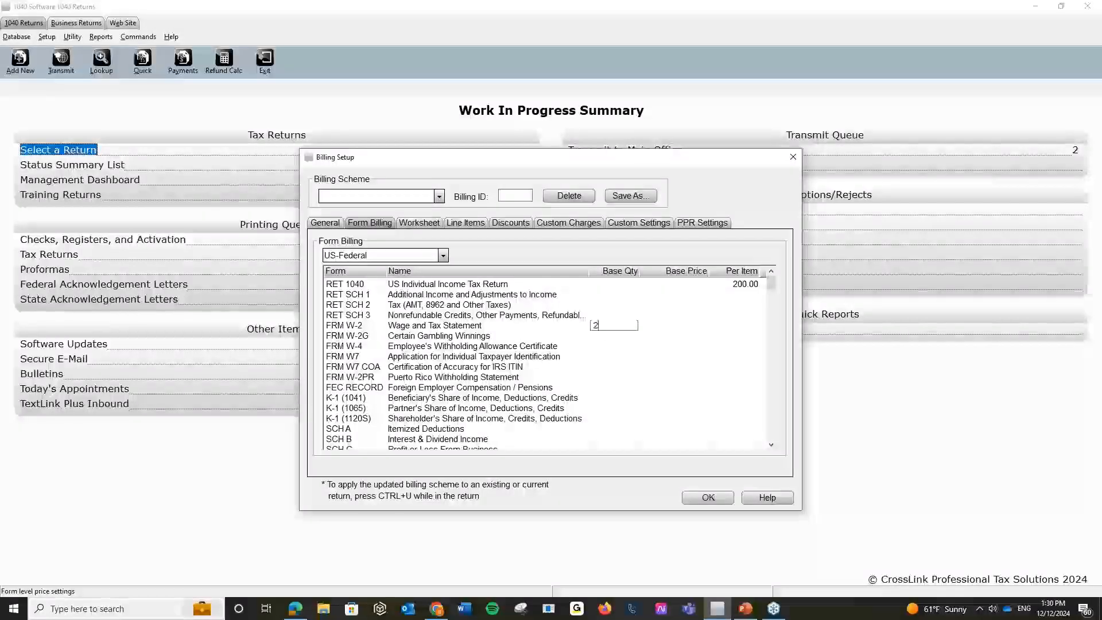
key(Return)
click(643, 325)
text(20.00)
click(738, 326)
text(50)
key(Return)
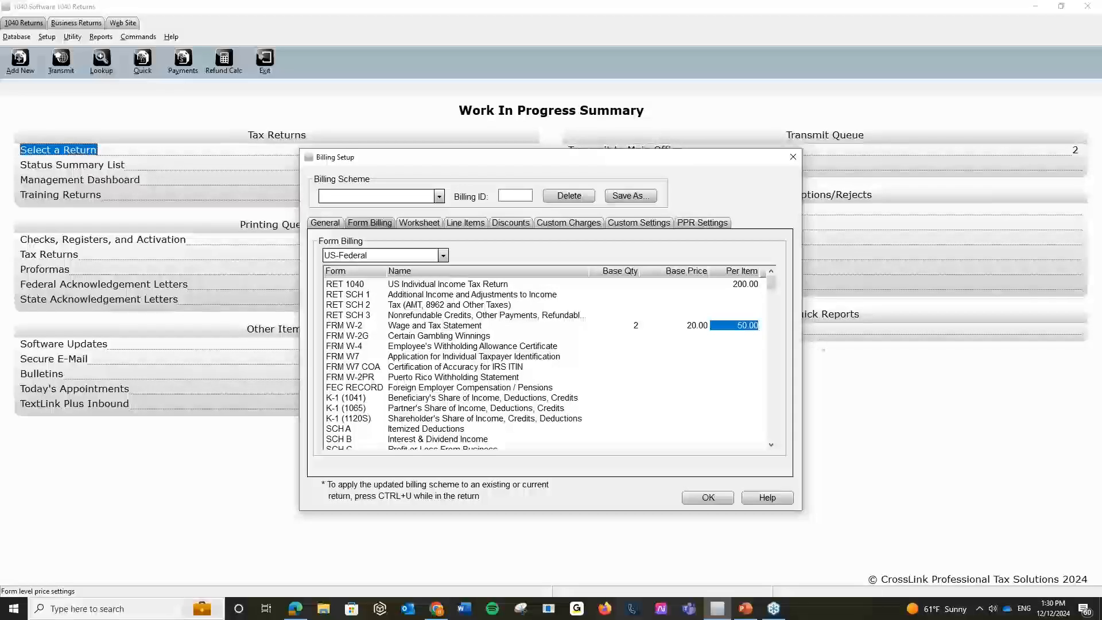
click(430, 227)
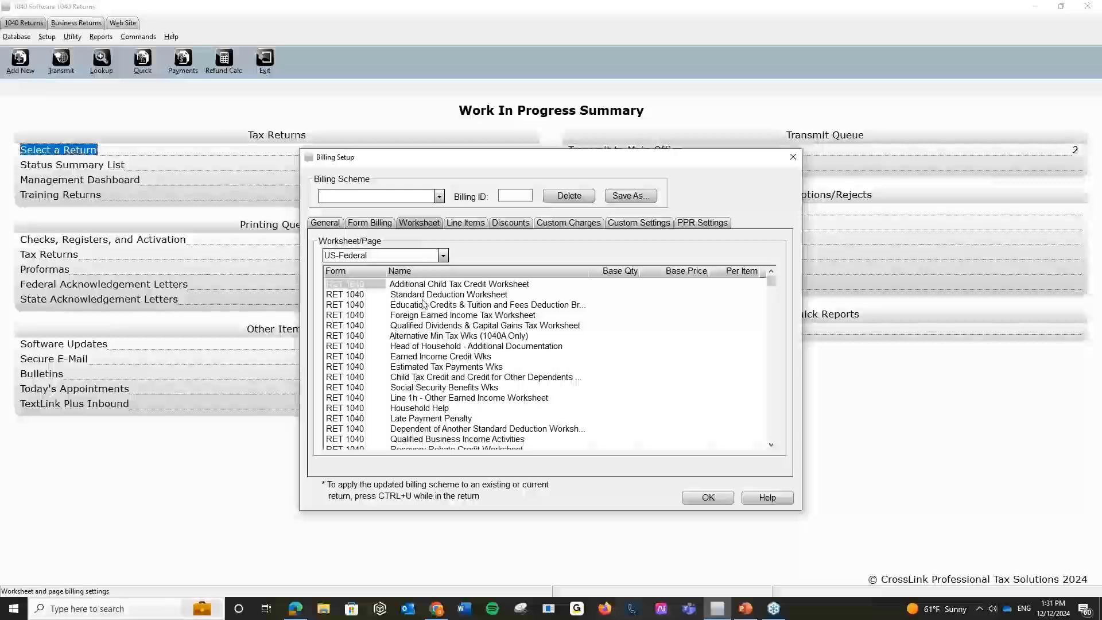
Show the AL-Alabama worksheet, then switch to the Line Items price list.
click(444, 255)
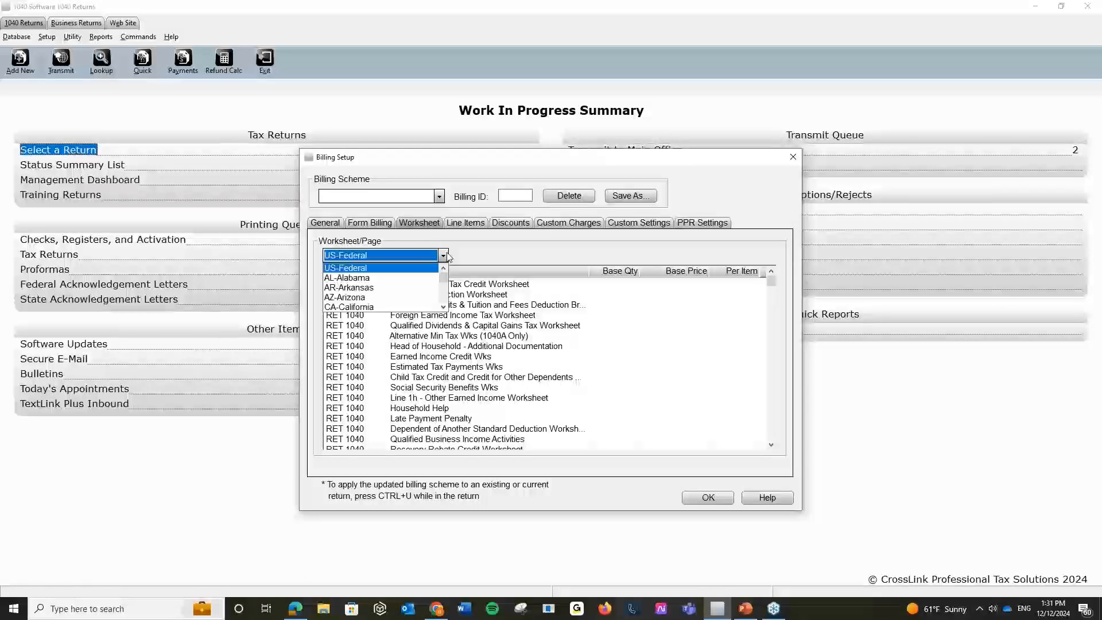
click(409, 278)
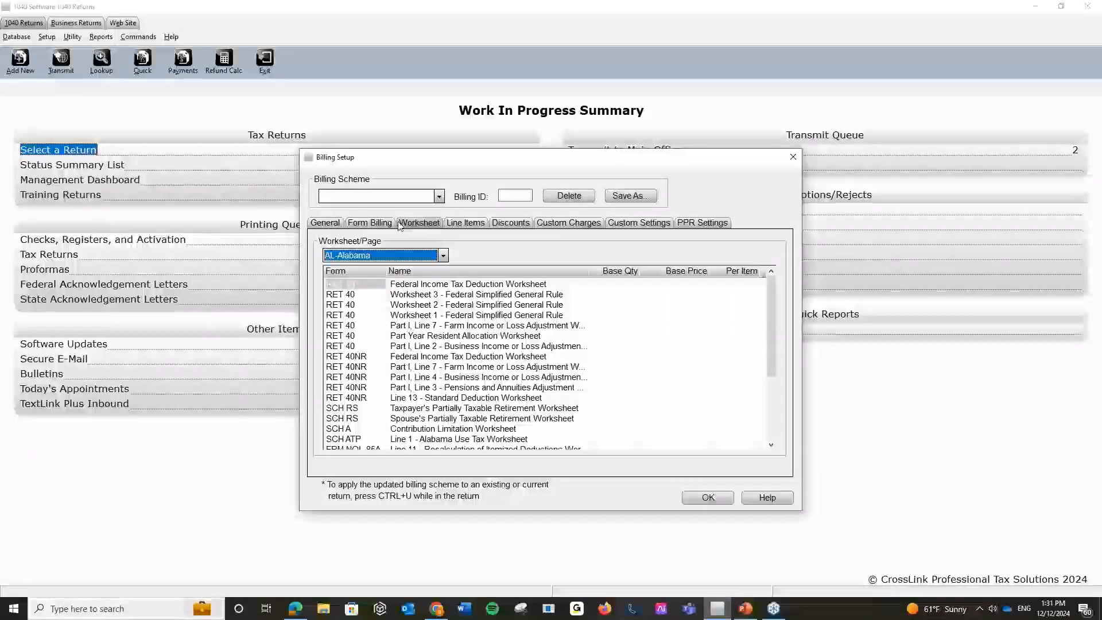
click(476, 223)
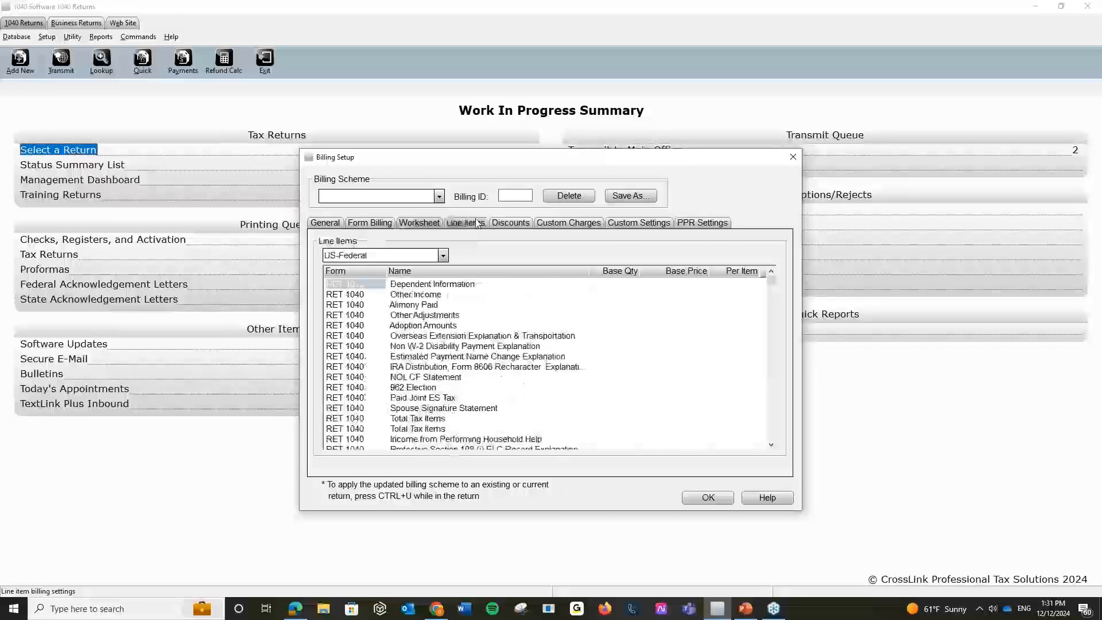
Add a Student Discount of 10 percent and a Senior Discount with a fixed amount of 50.
click(522, 225)
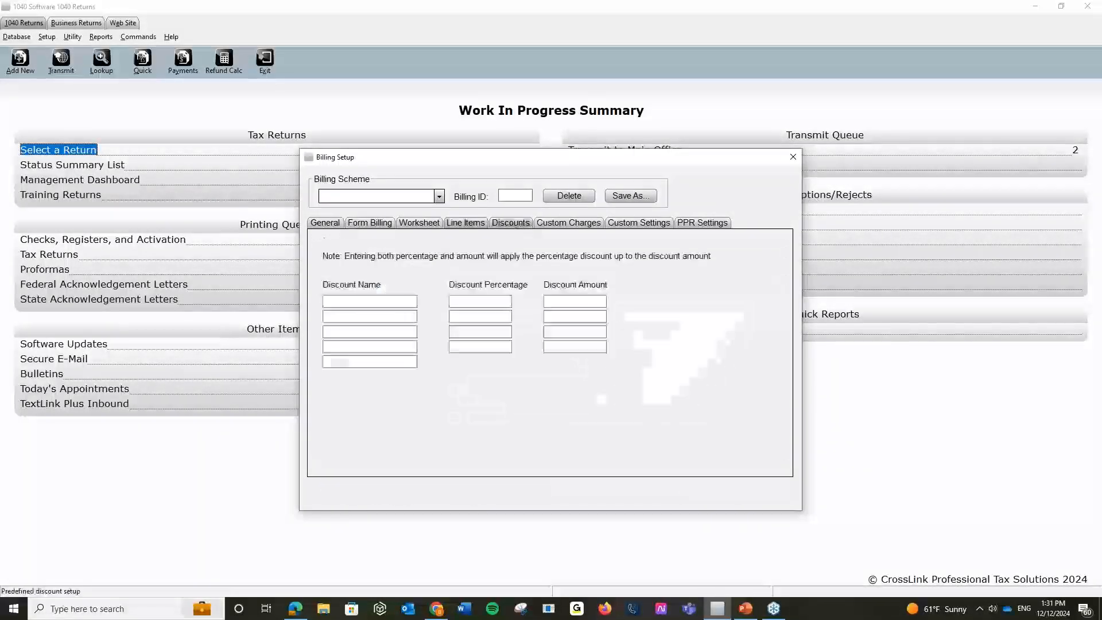
click(339, 303)
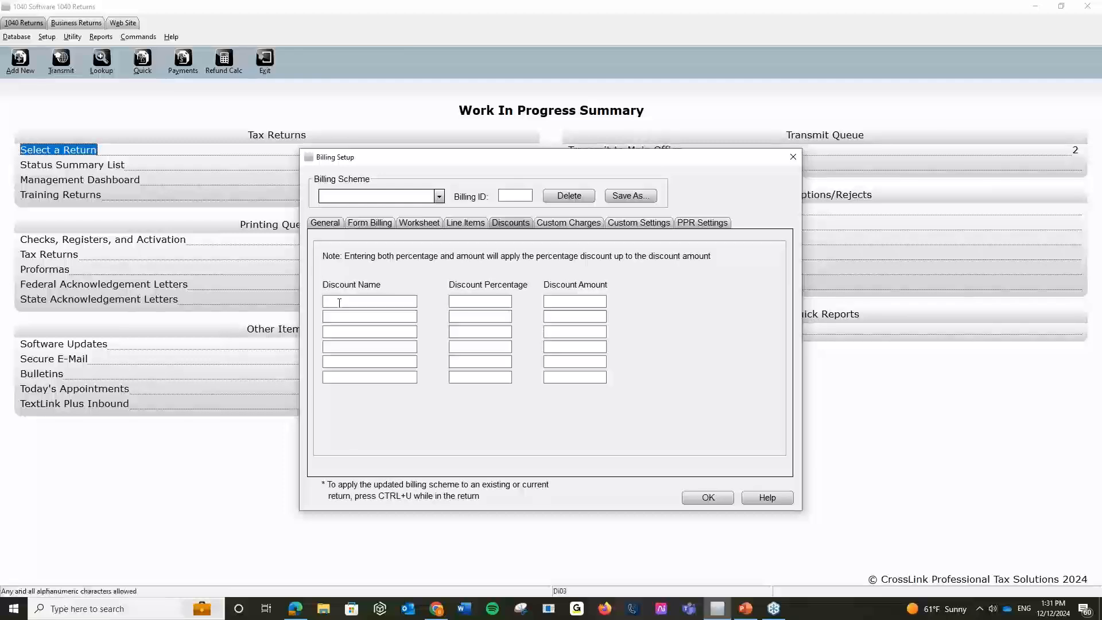
text(St)
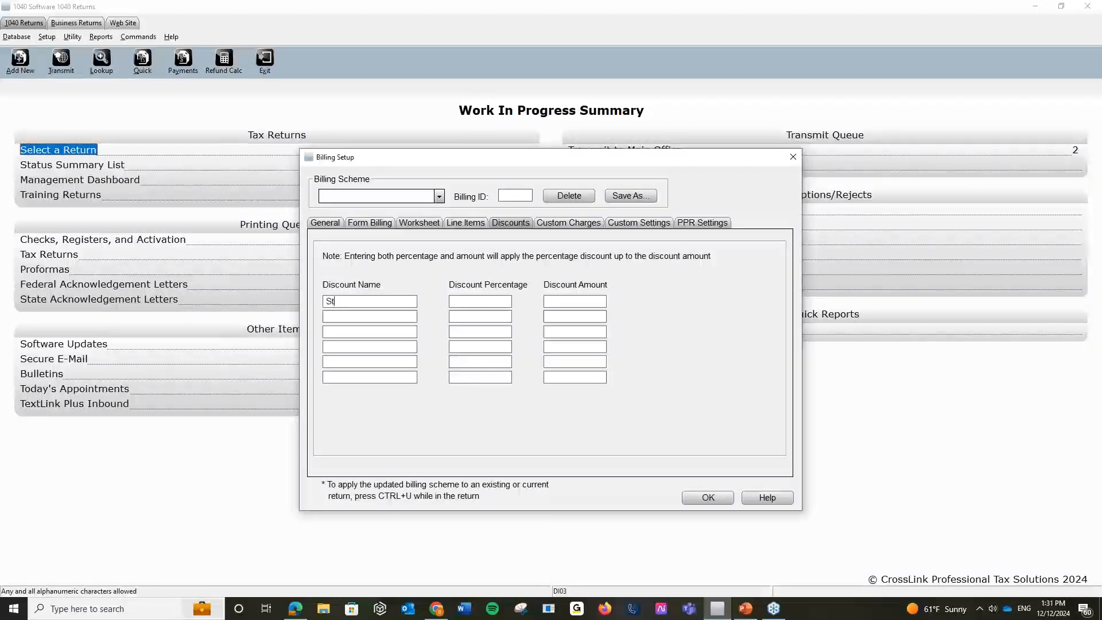
text(udent Discoun)
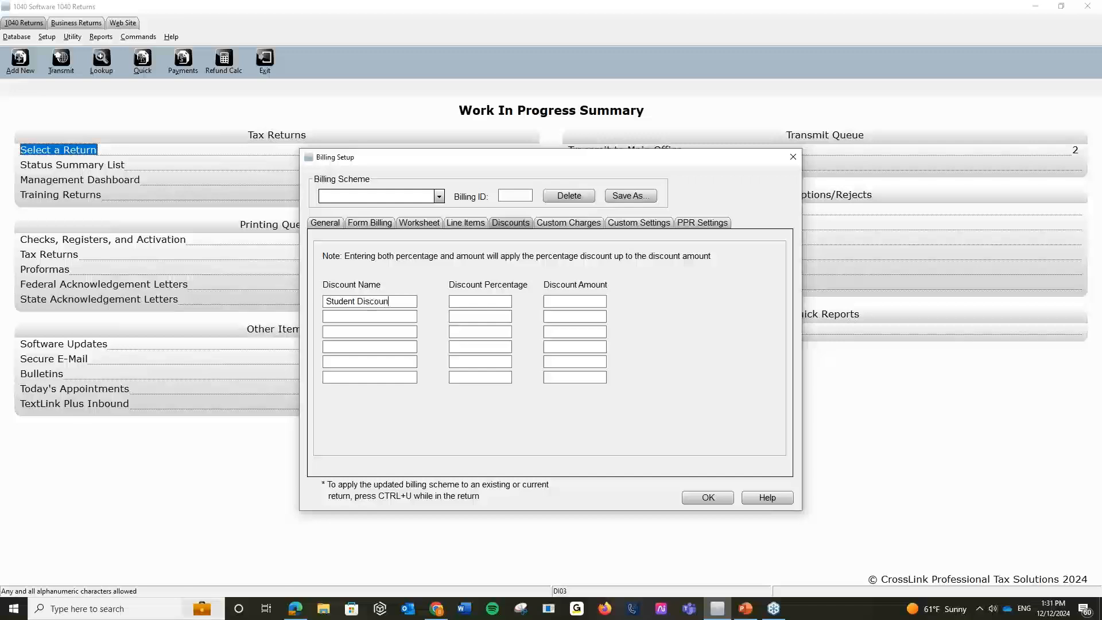
click(510, 301)
text(10)
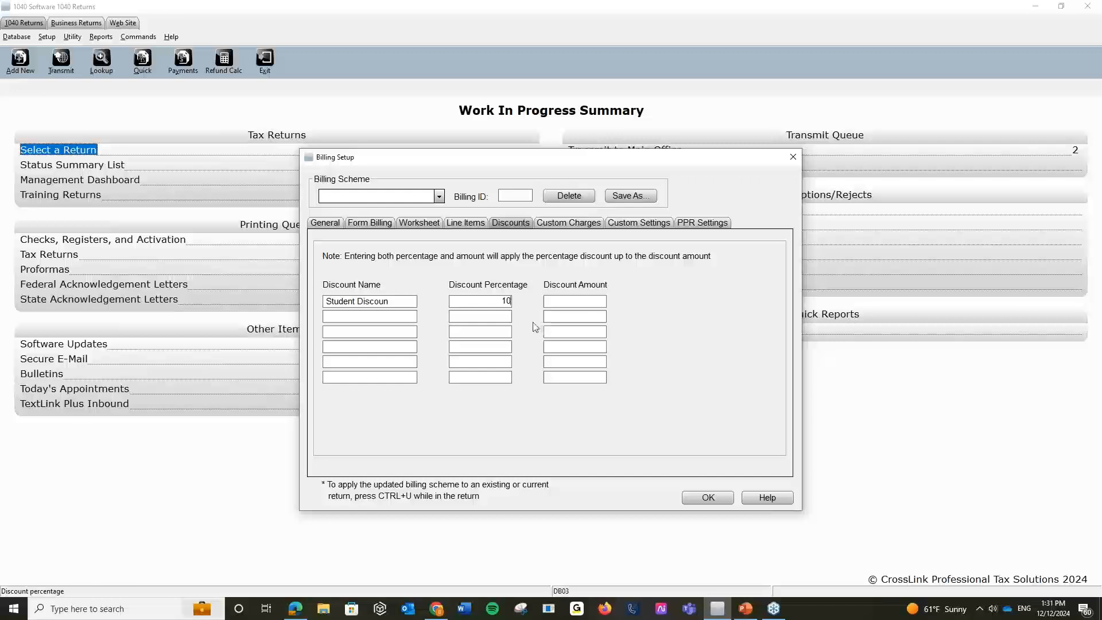
click(394, 302)
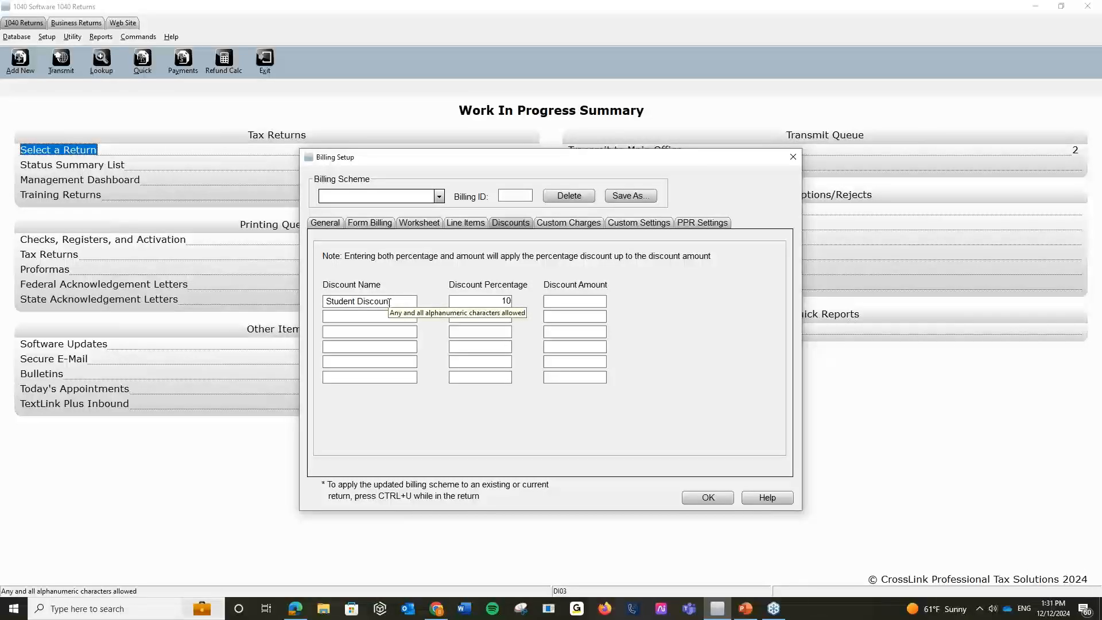
click(379, 317)
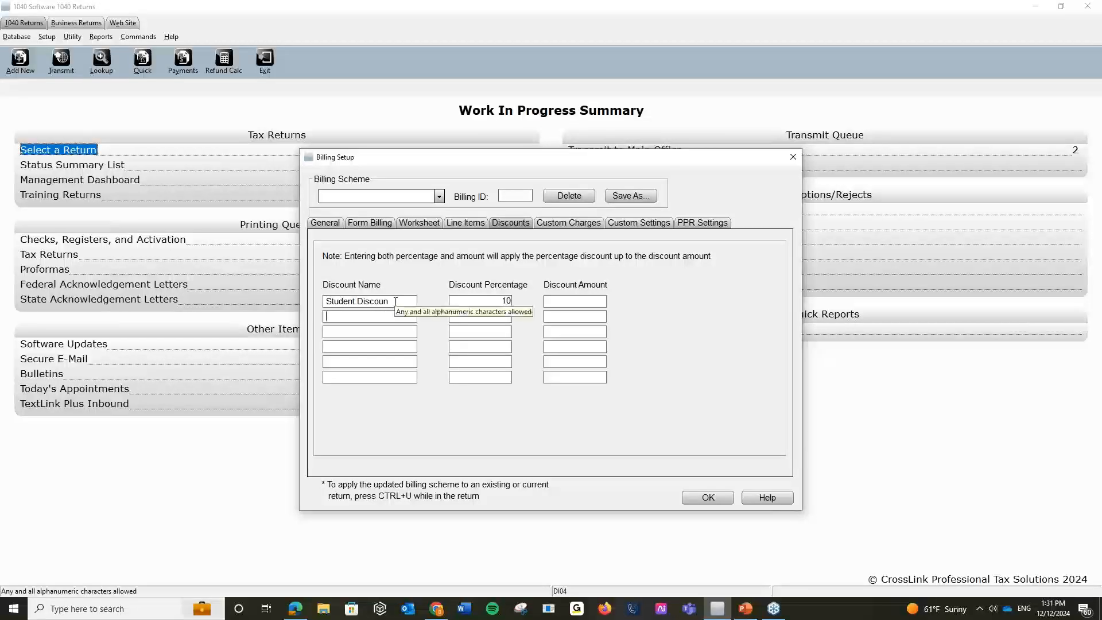
text(Senior Discount)
key(Tab)
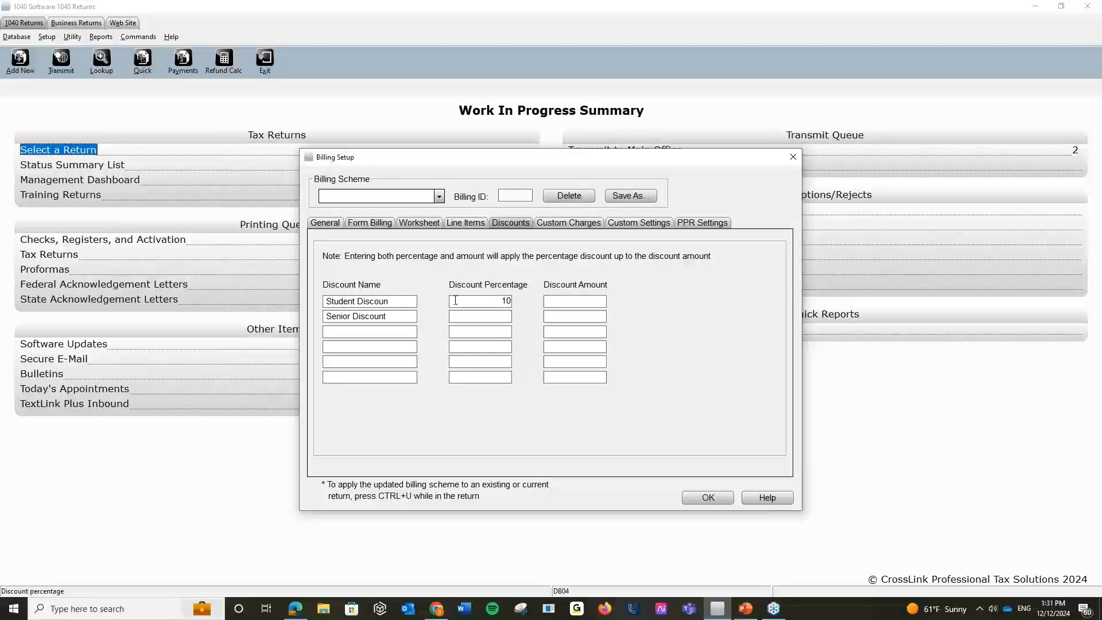
click(568, 315)
text(5)
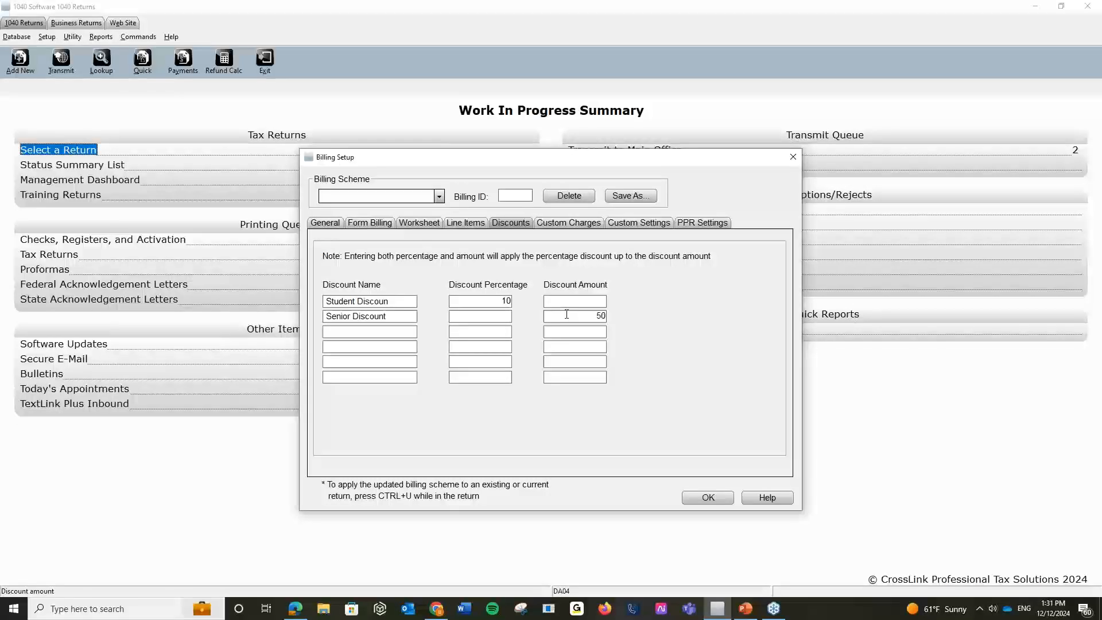
text(0)
key(Tab)
Enter custom charges 'Student Package' at 200 and 'Senior Package' at 300.
click(583, 224)
click(365, 274)
text(stu)
key(BackSpace)
key(BackSpace)
key(BackSpace)
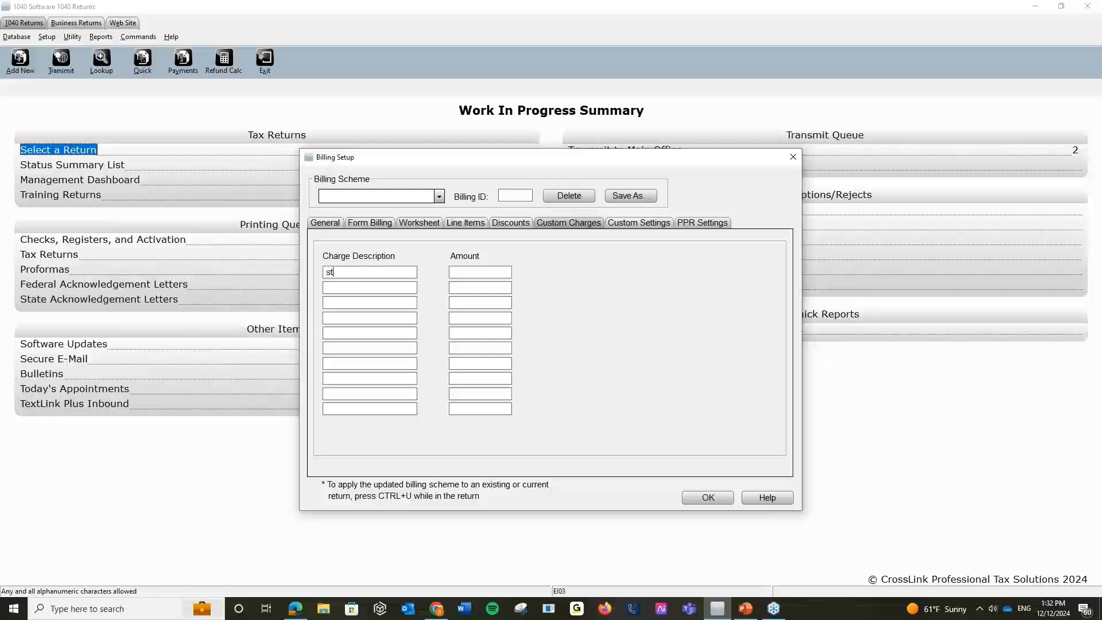
text(Student Package)
key(Tab)
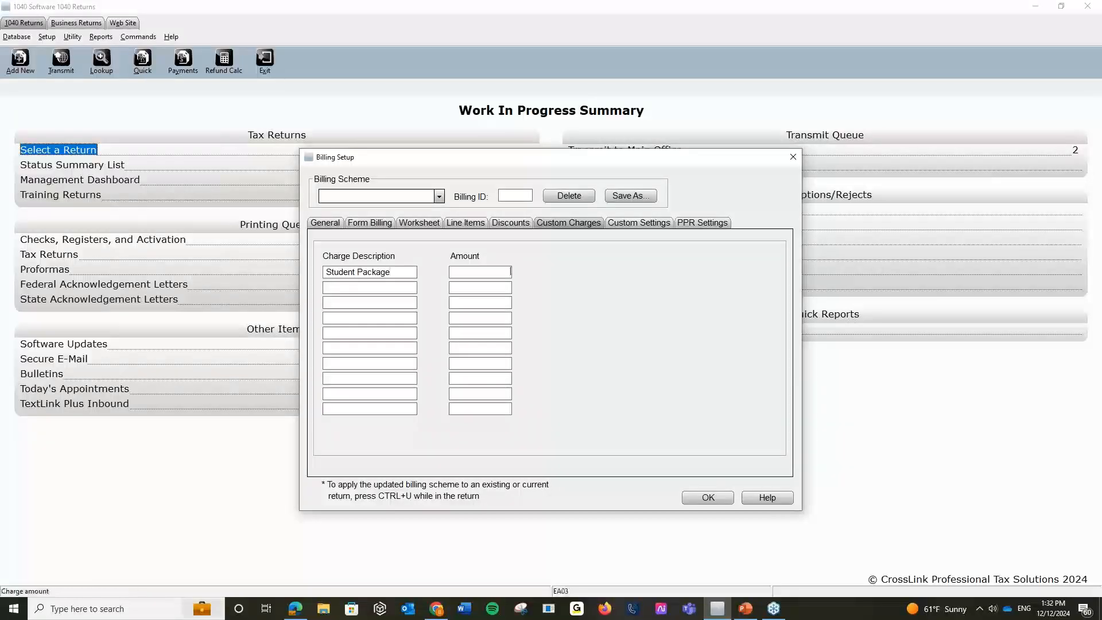
text(200)
click(356, 288)
text(Senior Package)
key(Tab)
text(300)
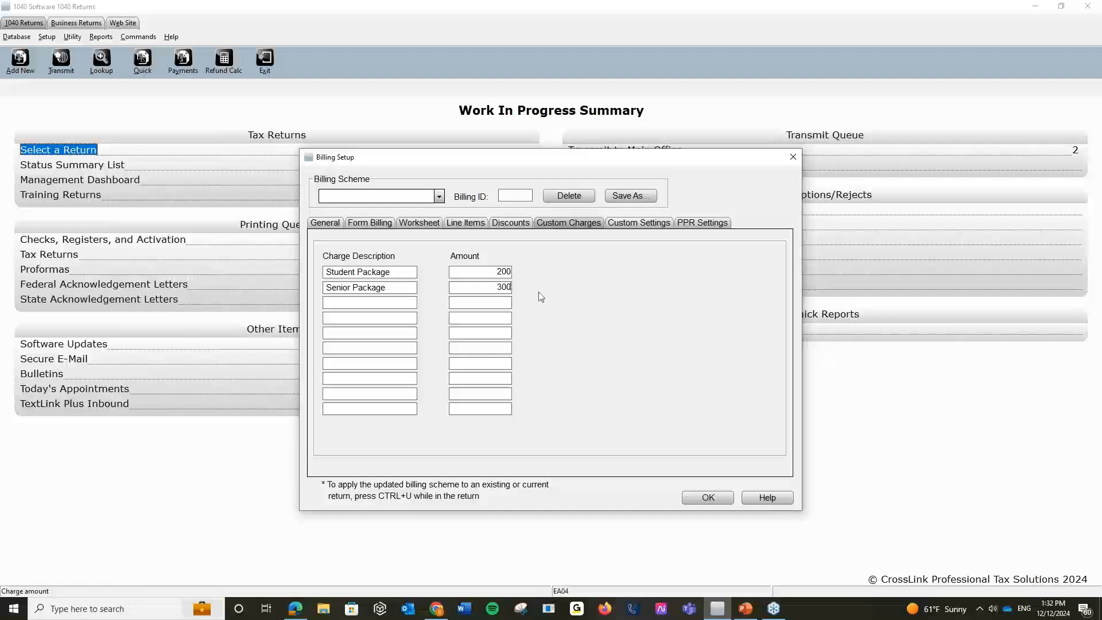
click(661, 224)
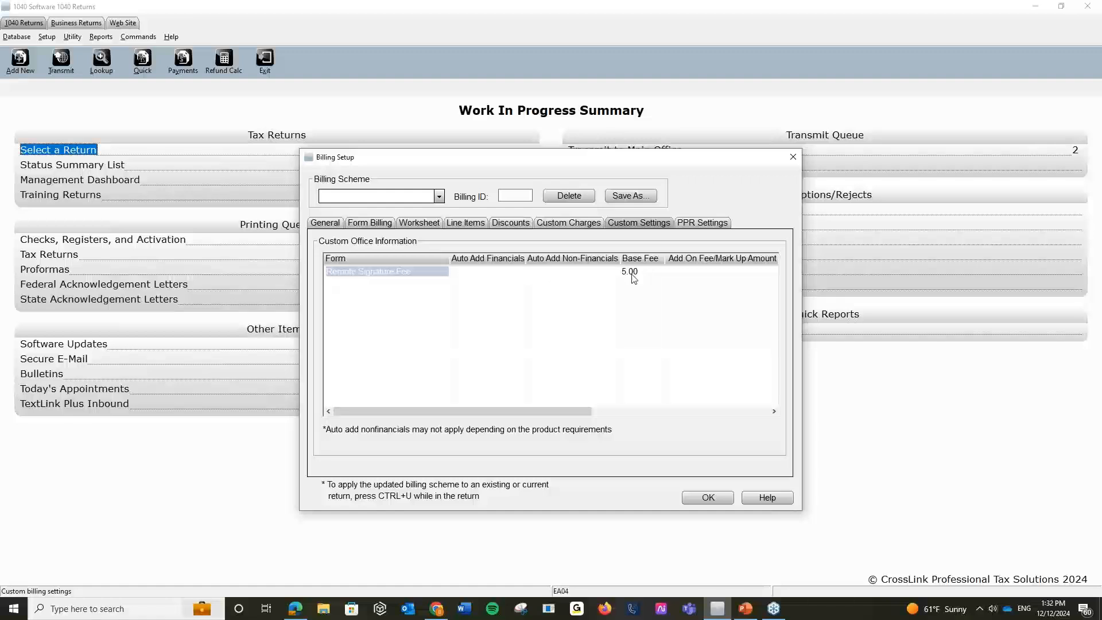
After reviewing the PPR fees, save the scheme as 'Default' and confirm it as the default.
click(699, 224)
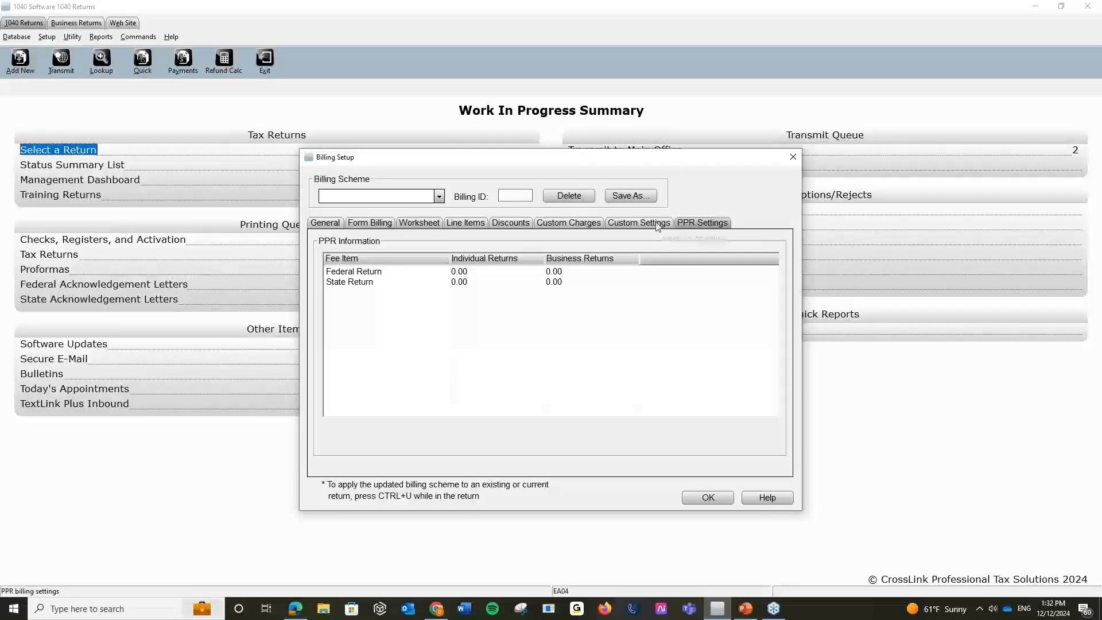
click(639, 223)
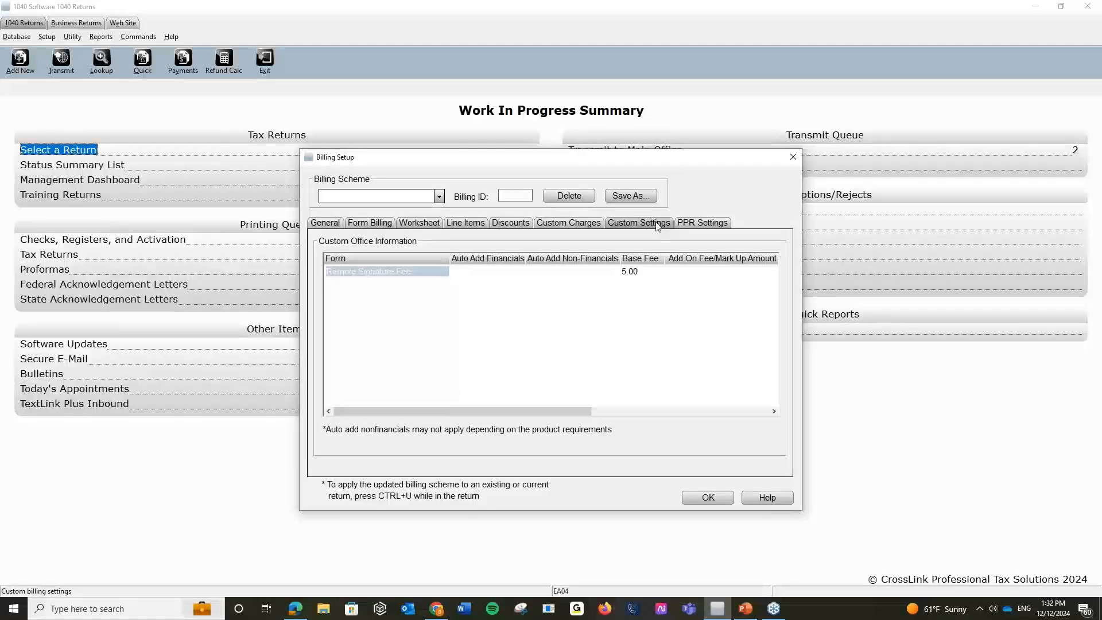
click(715, 496)
text(De)
key(BackSpace)
key(BackSpace)
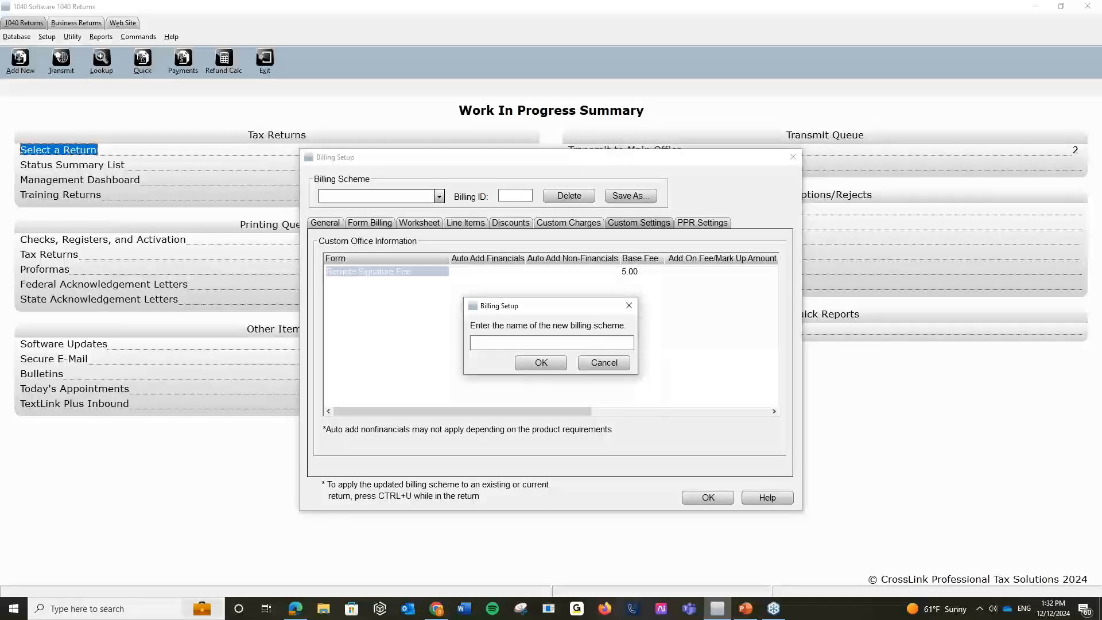
text(Dea)
key(BackSpace)
text(fault)
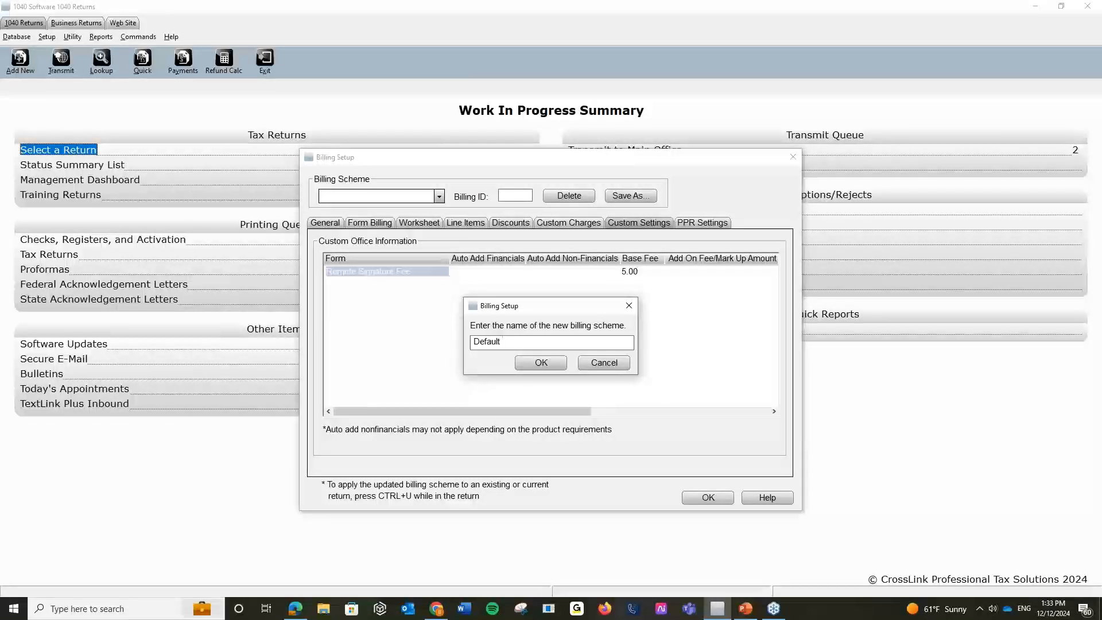
click(541, 363)
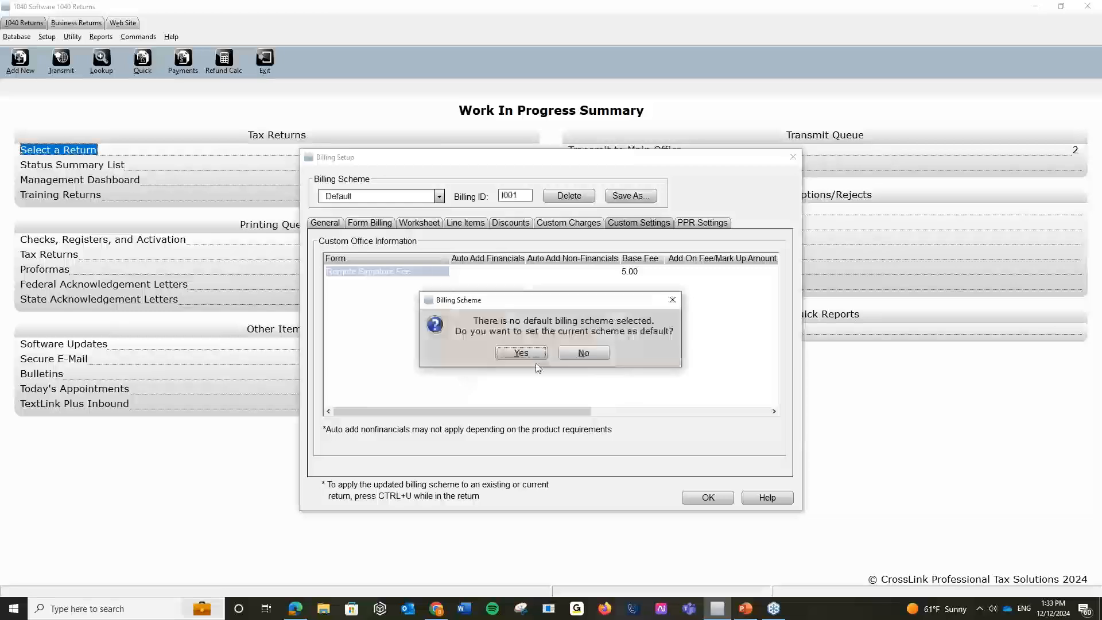
click(521, 352)
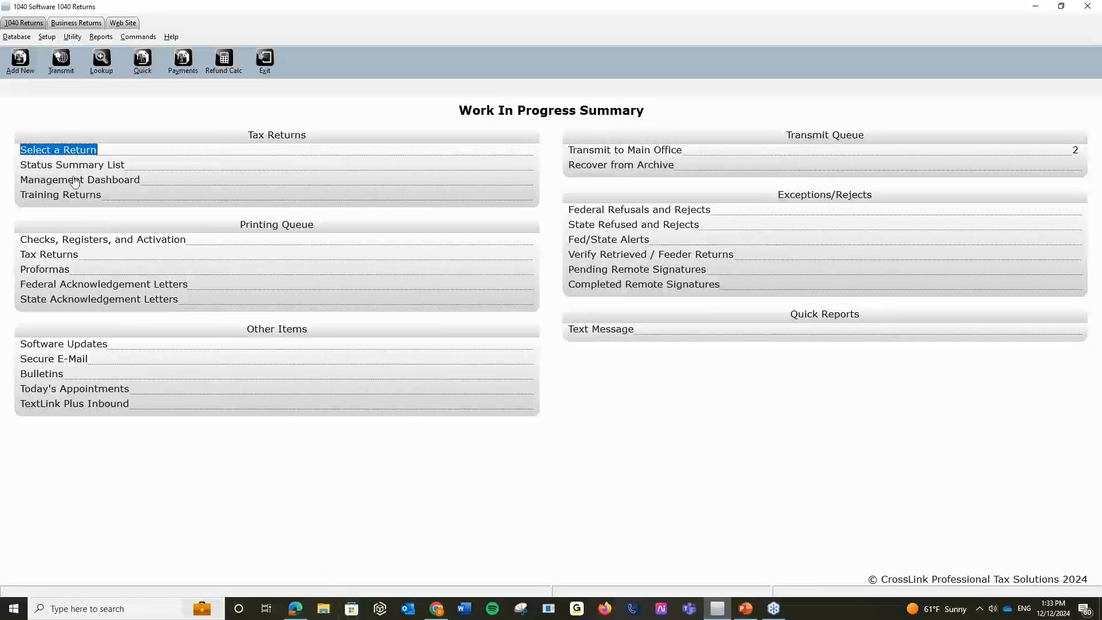
Add a new EF Originator record for the office's EFIN and open its Advanced EFIN Setup.
click(48, 36)
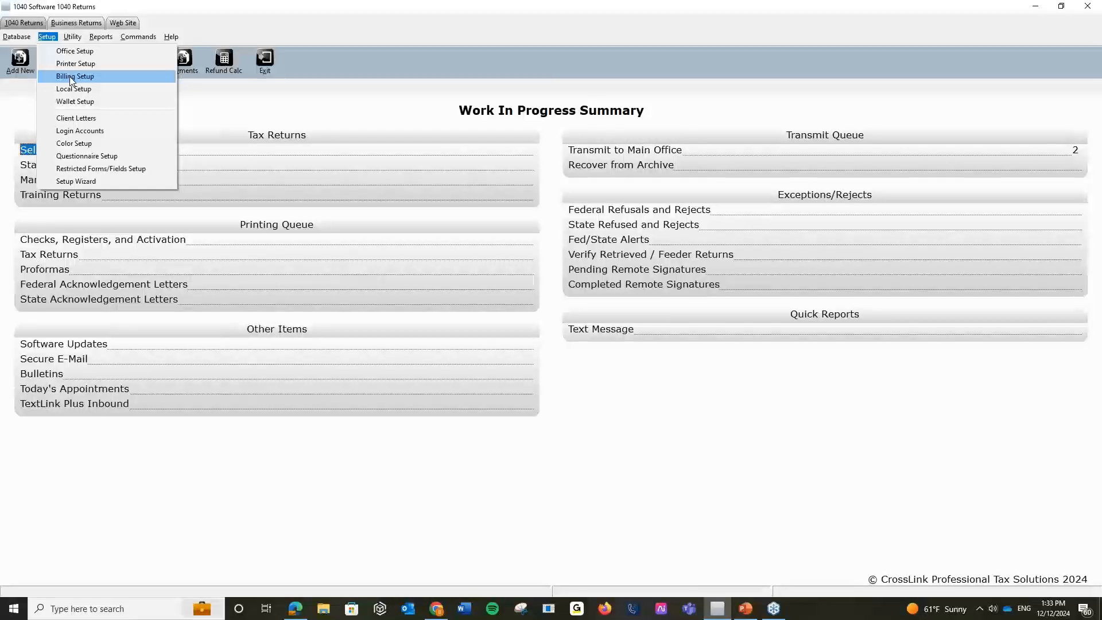
mouse_move(27, 39)
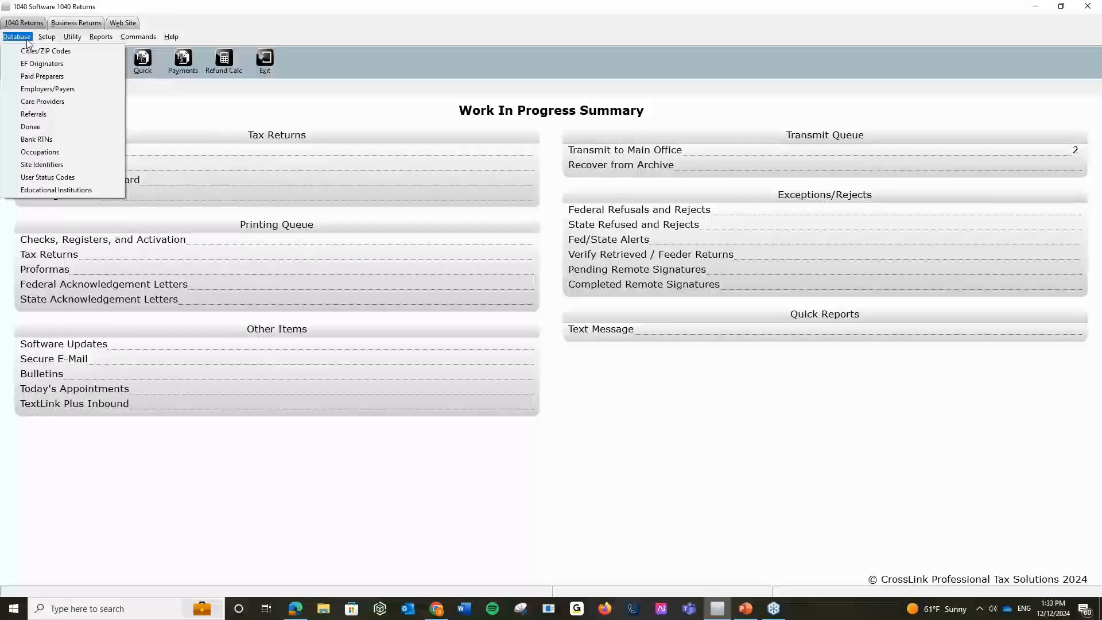
click(32, 64)
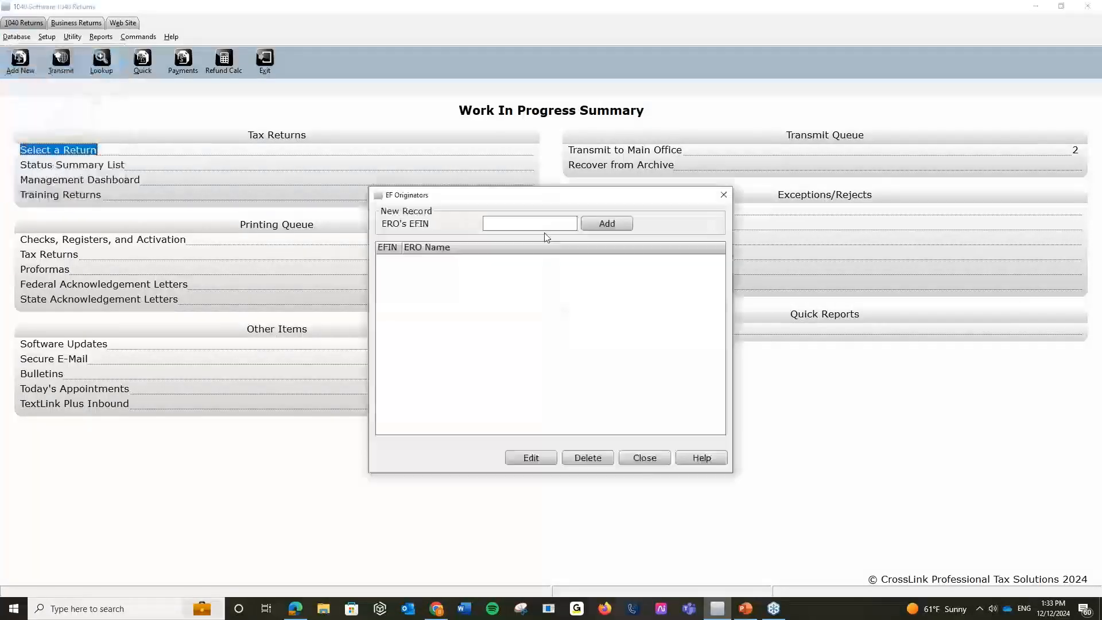
text(123112)
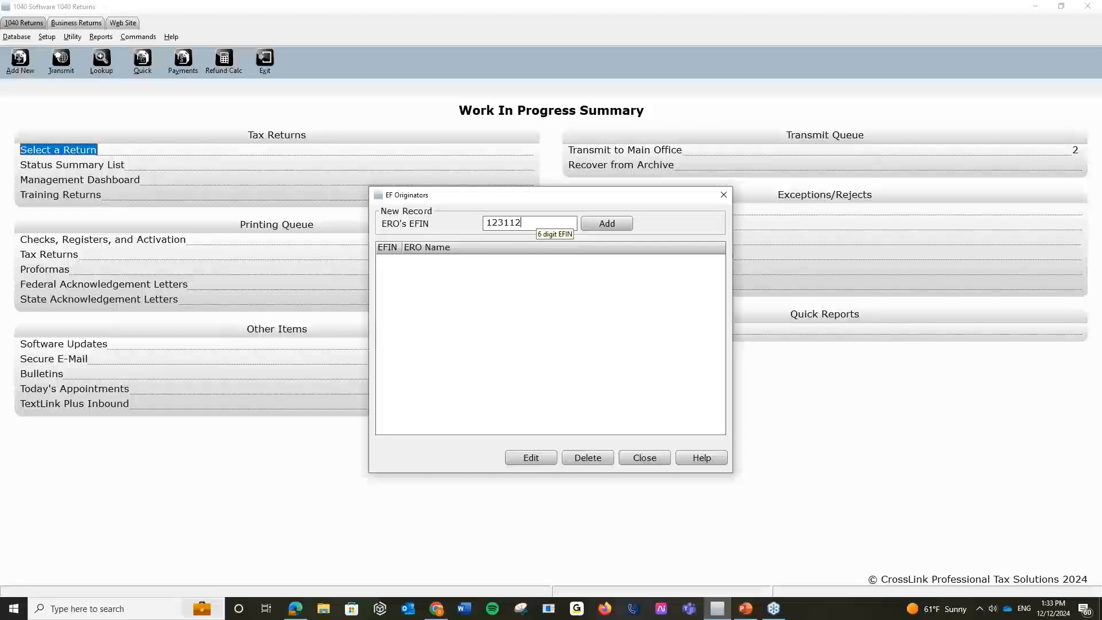
click(607, 223)
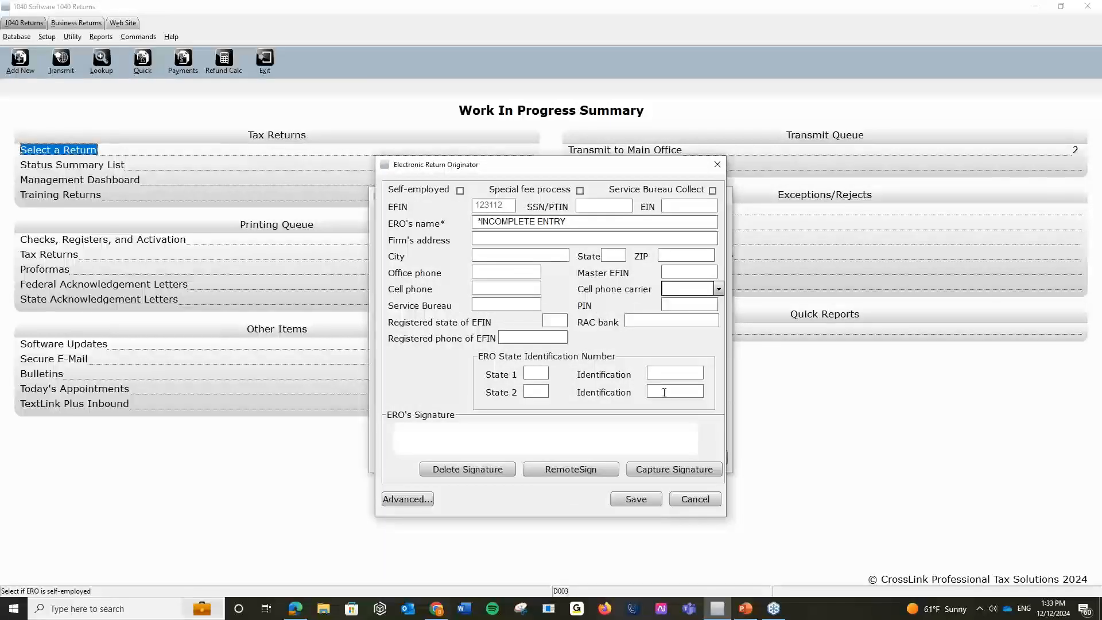
click(651, 320)
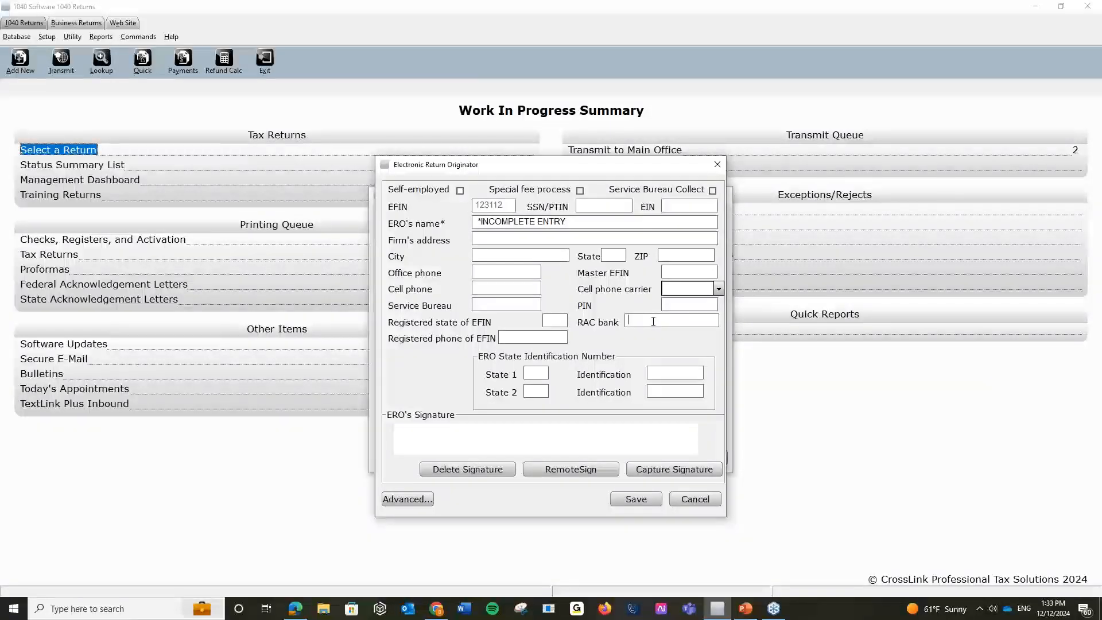
click(408, 498)
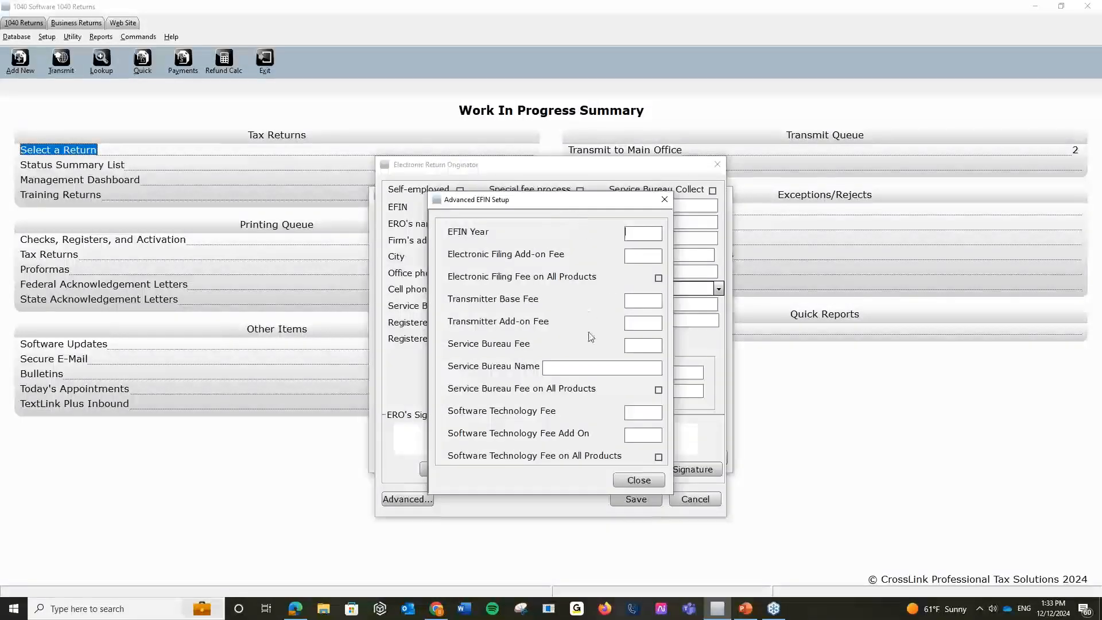
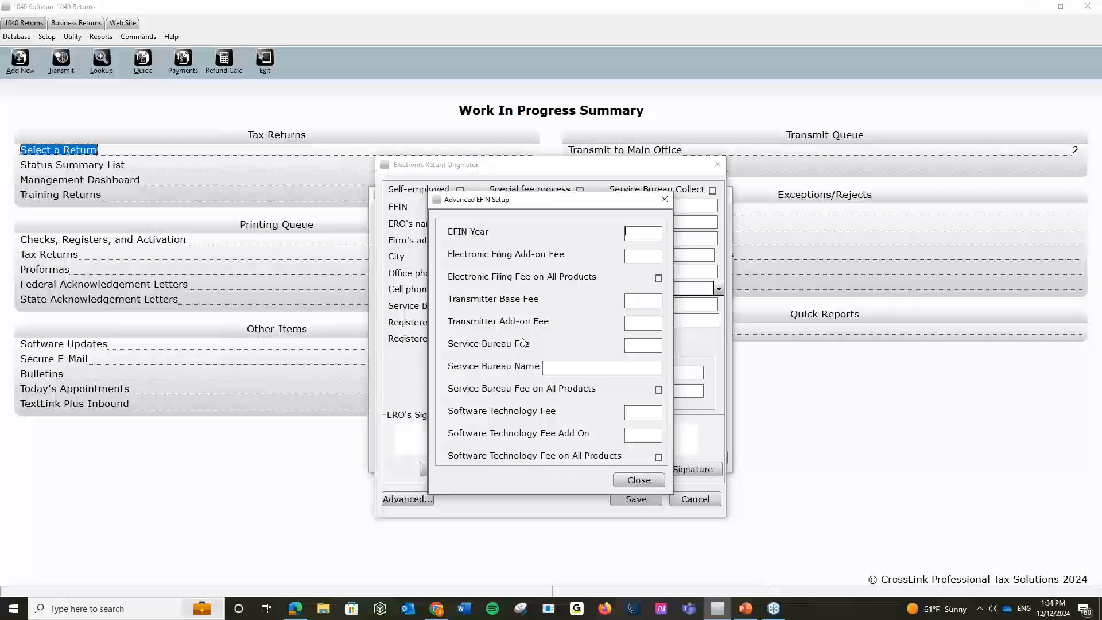
Close the Advanced EFIN Setup, Electronic Return Originator and EF Originators windows, then go to the returns list.
click(663, 199)
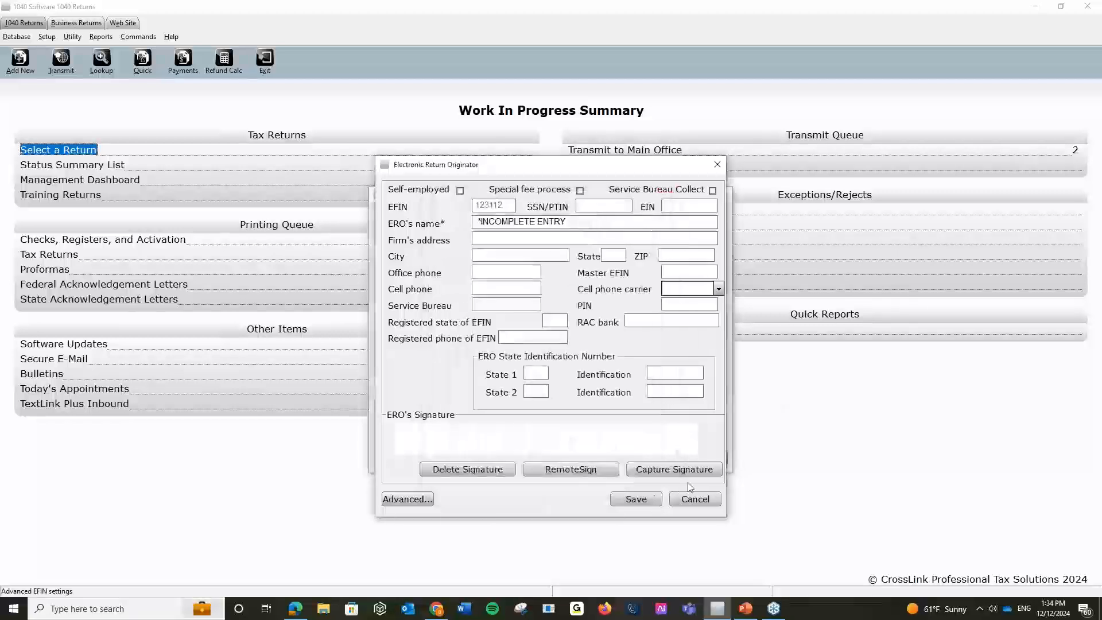
click(695, 499)
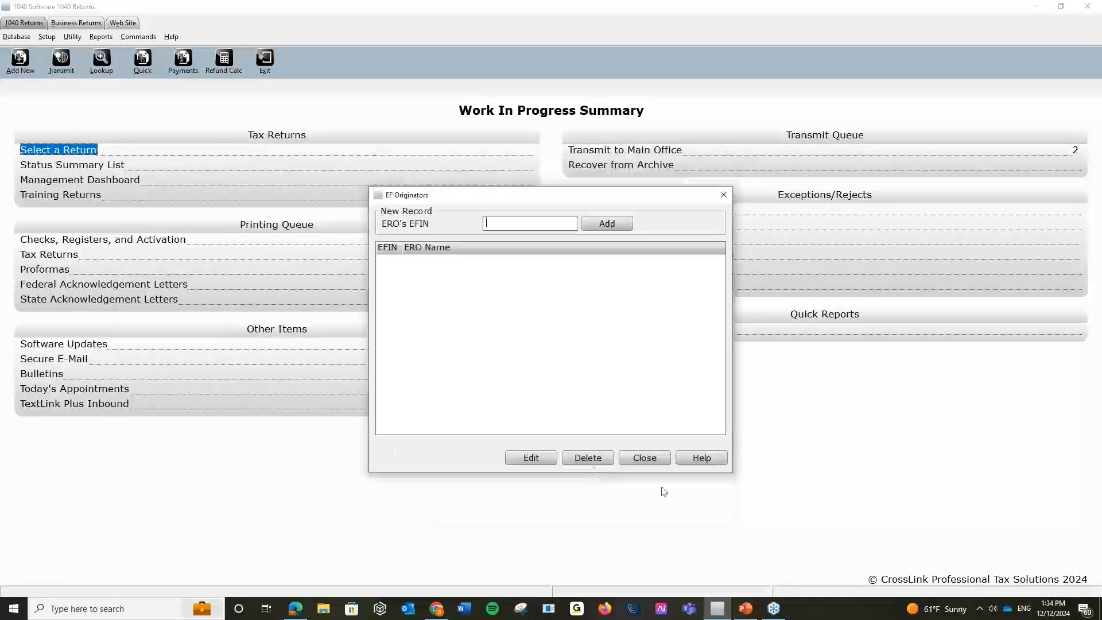
click(656, 456)
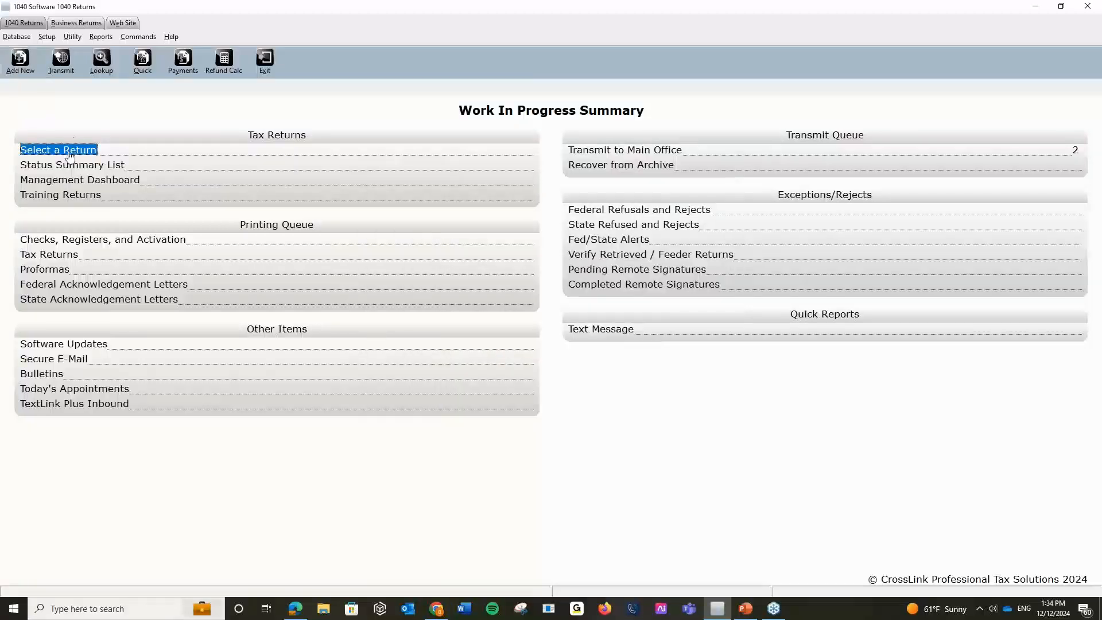
click(65, 151)
Add a new return with a test SSN, filing status 1, and open its Invoice - Billing & Pmts form.
click(318, 118)
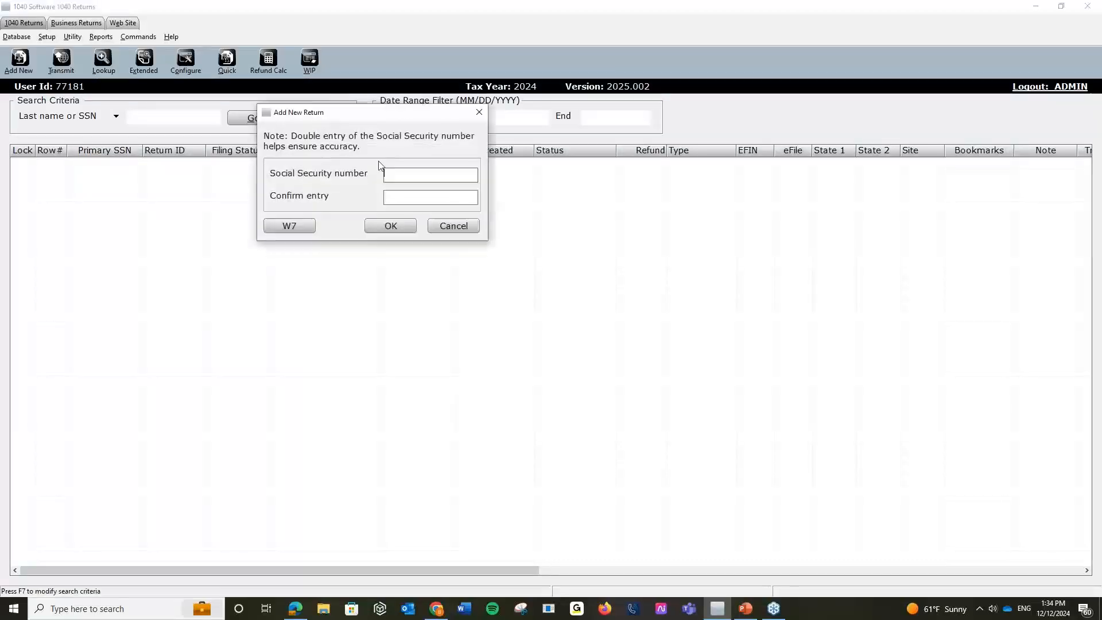
text(122-22-2222122-22)
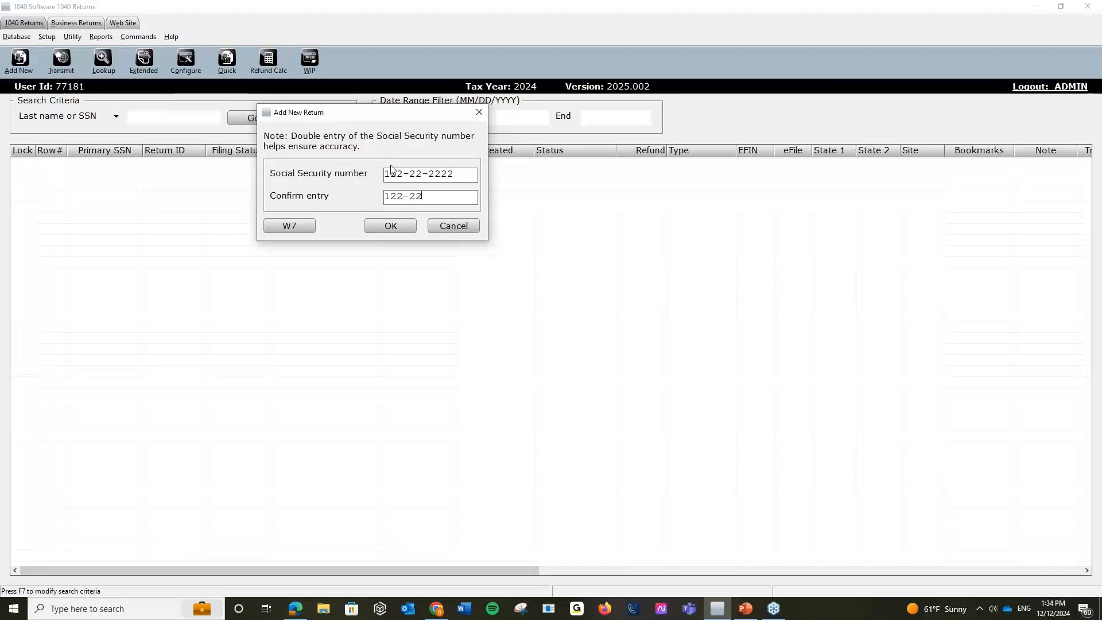
text(-2222)
key(Return)
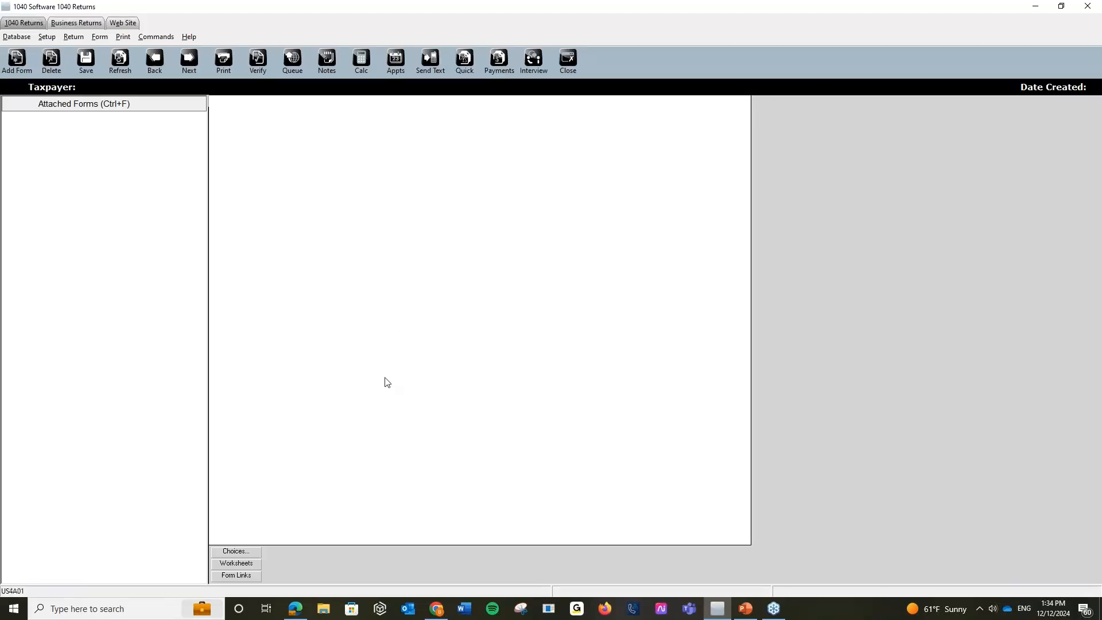
click(328, 339)
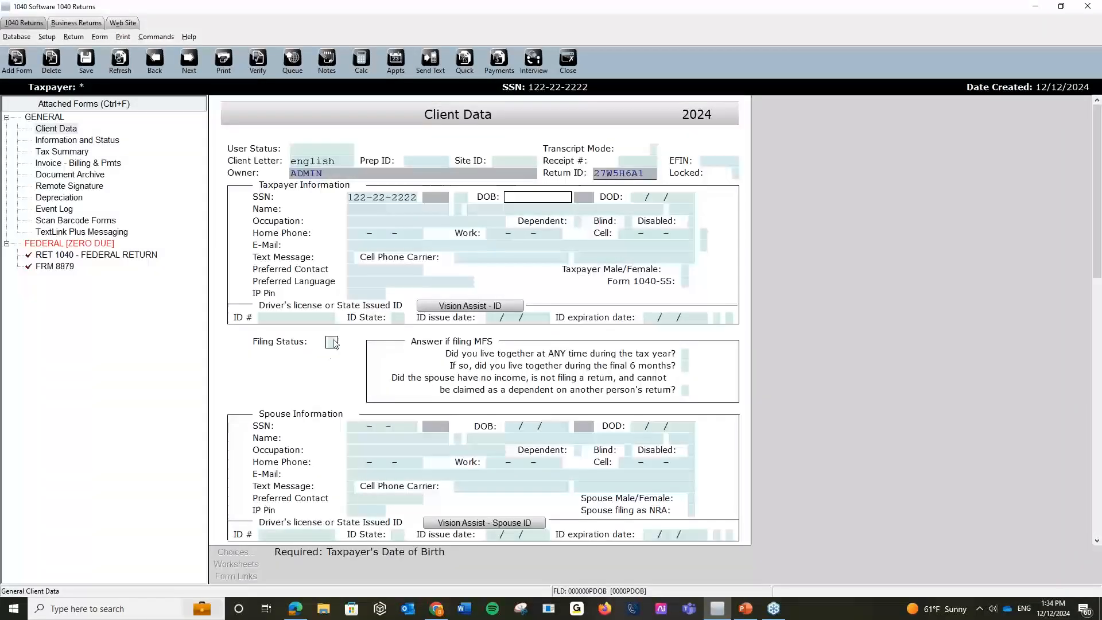
key(Return)
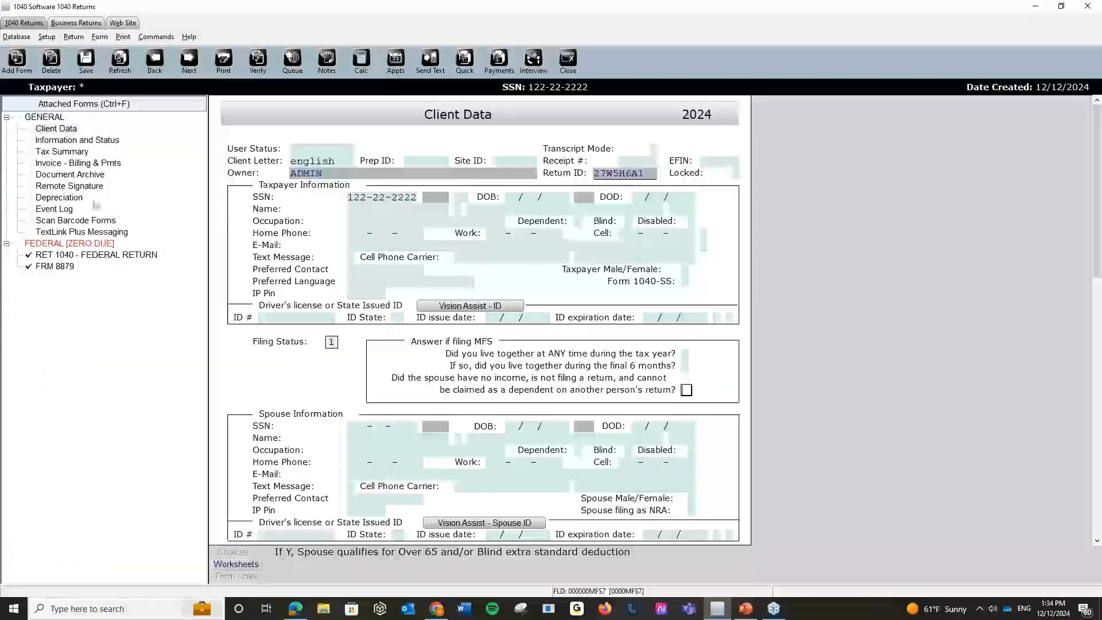
click(66, 165)
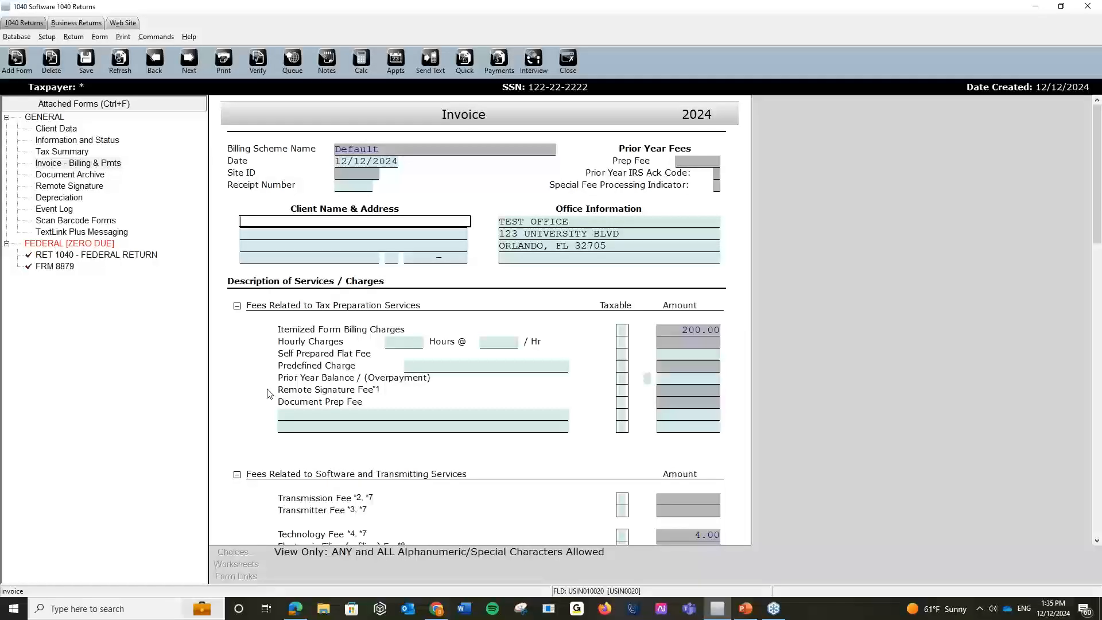
Add a 'Prep Fee' line of 150 under Document Prep Fee on the invoice.
click(335, 413)
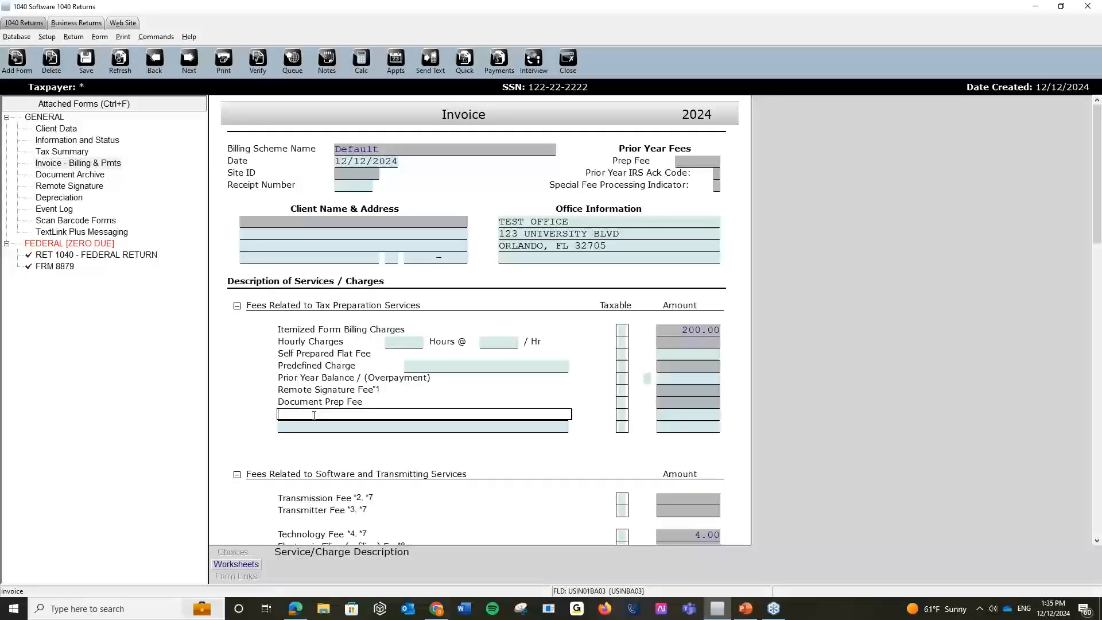
text(prep Fee)
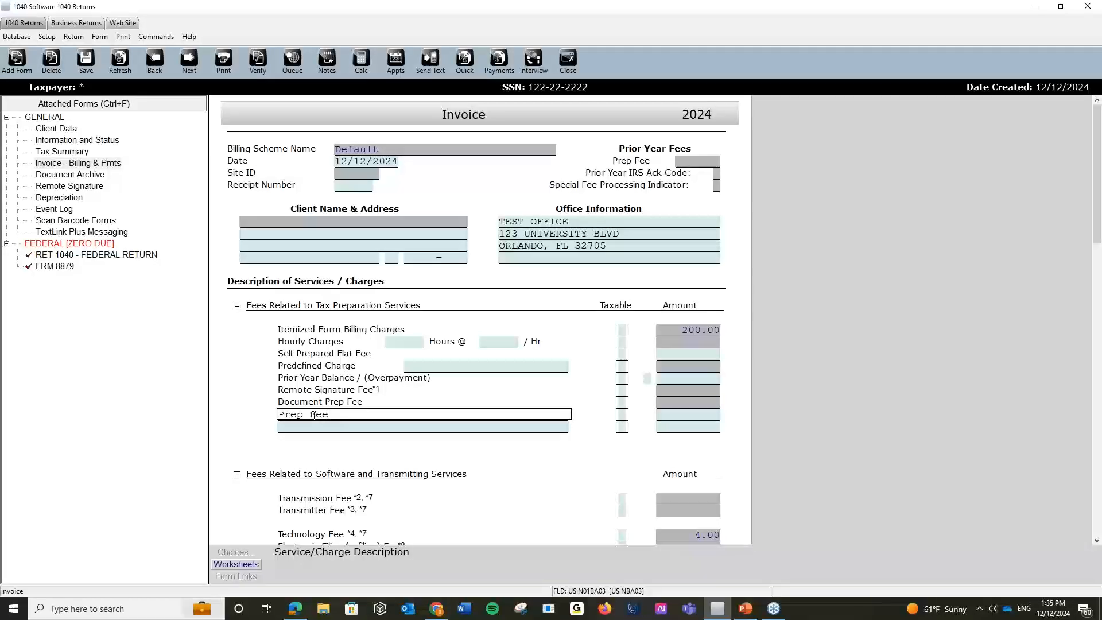
key(Tab)
text(150)
key(Tab)
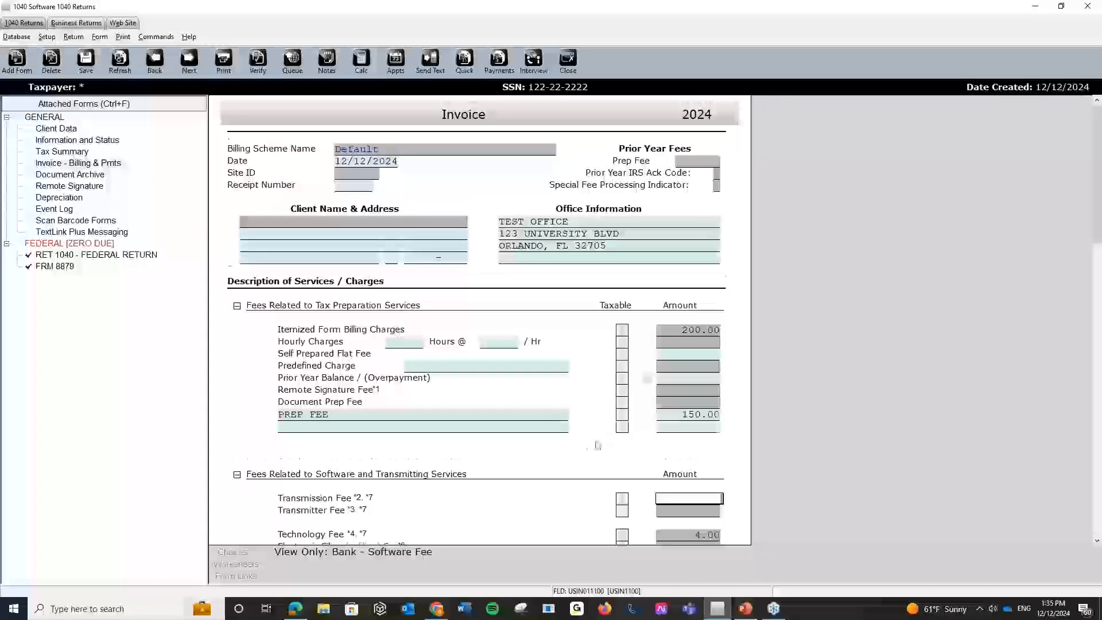
scroll(587, 453, down, 3)
scroll(586, 453, down, 2)
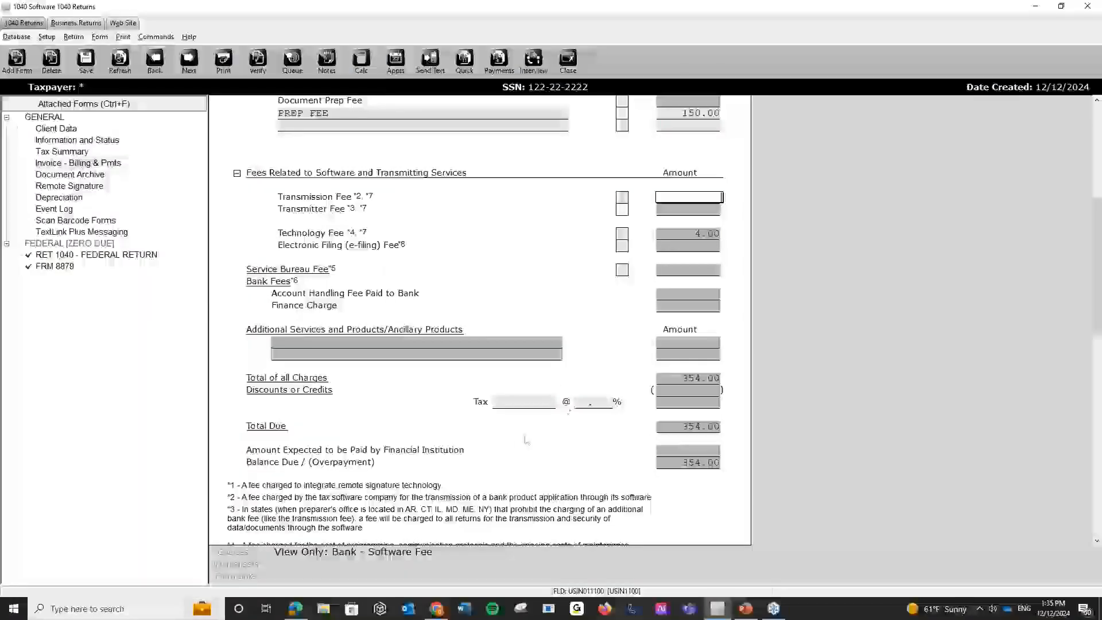
scroll(507, 445, down, 5)
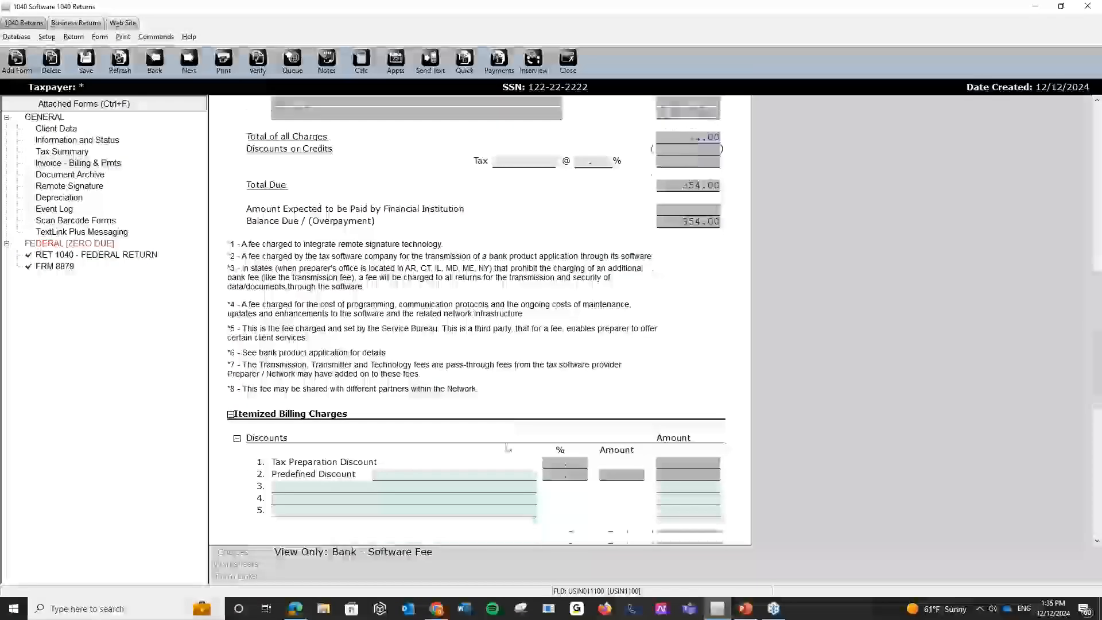
scroll(507, 447, down, 1)
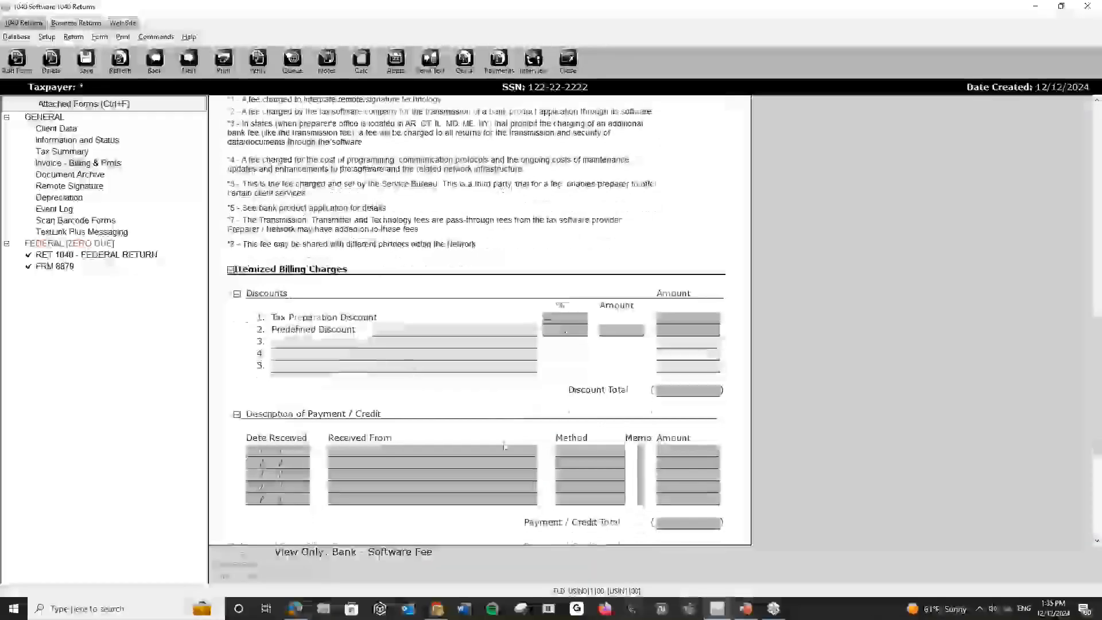
Apply the predefined 10% Student Discount from the Discount List, taking 35.00 off the invoice.
click(411, 345)
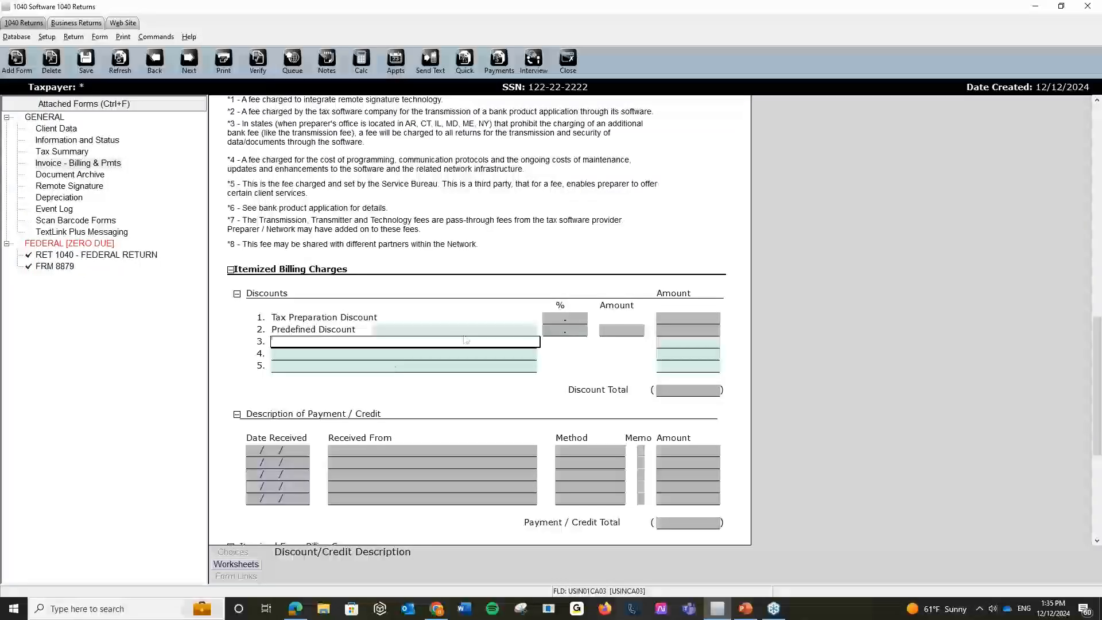
click(494, 330)
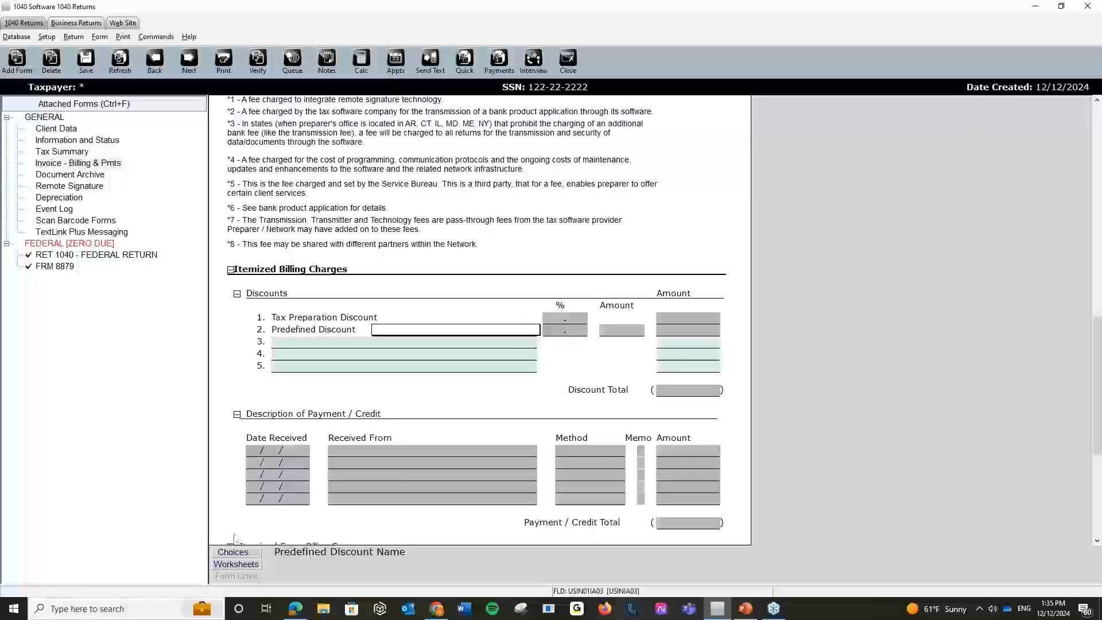
click(251, 552)
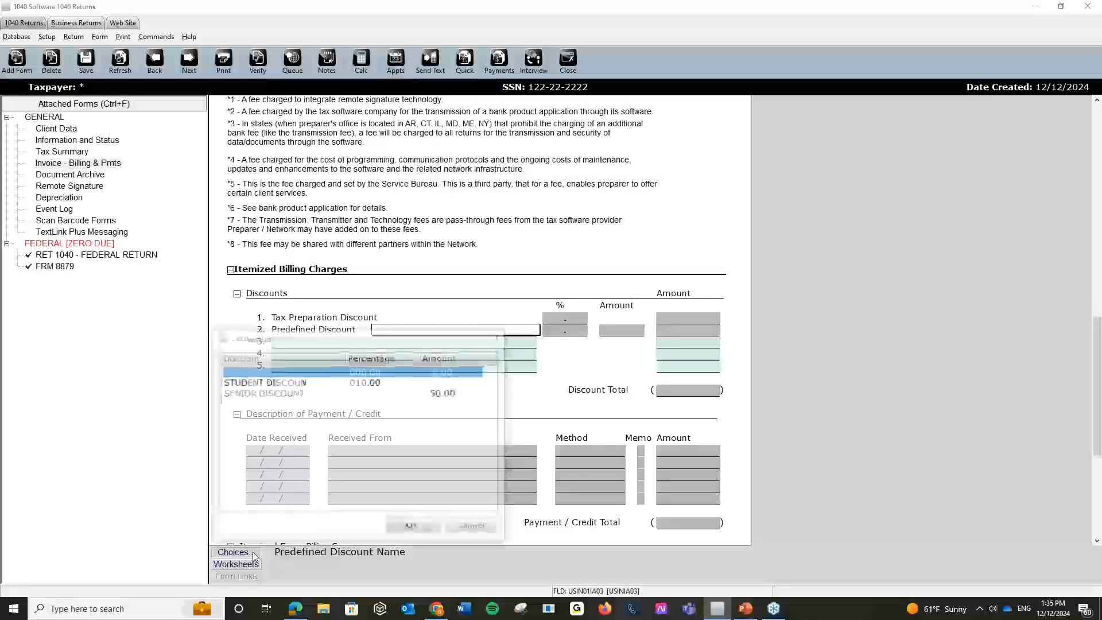
click(354, 385)
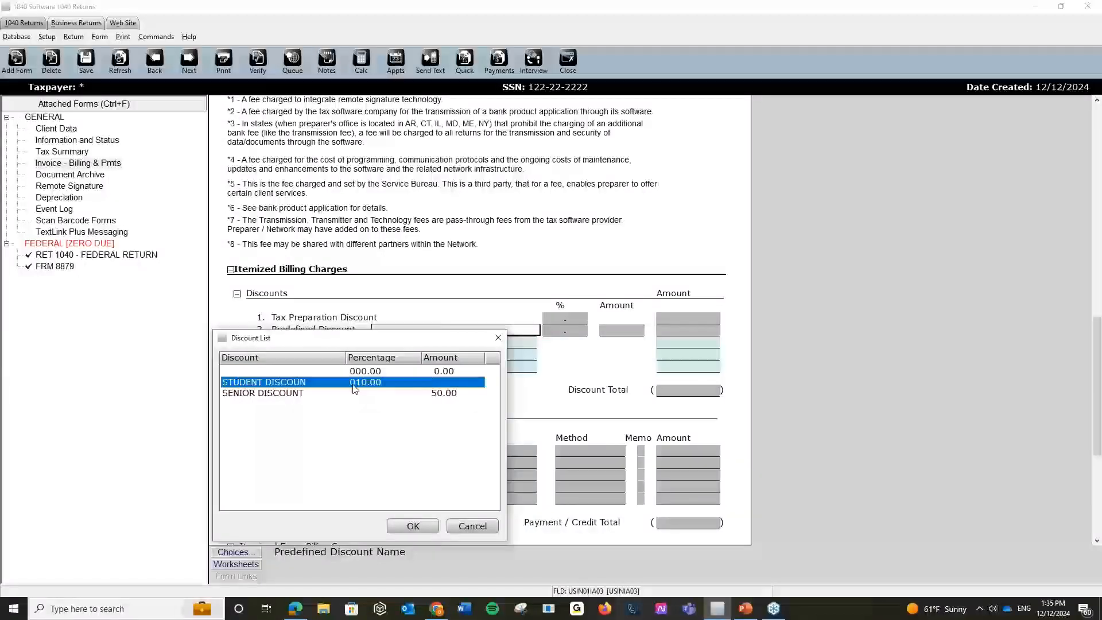
click(354, 393)
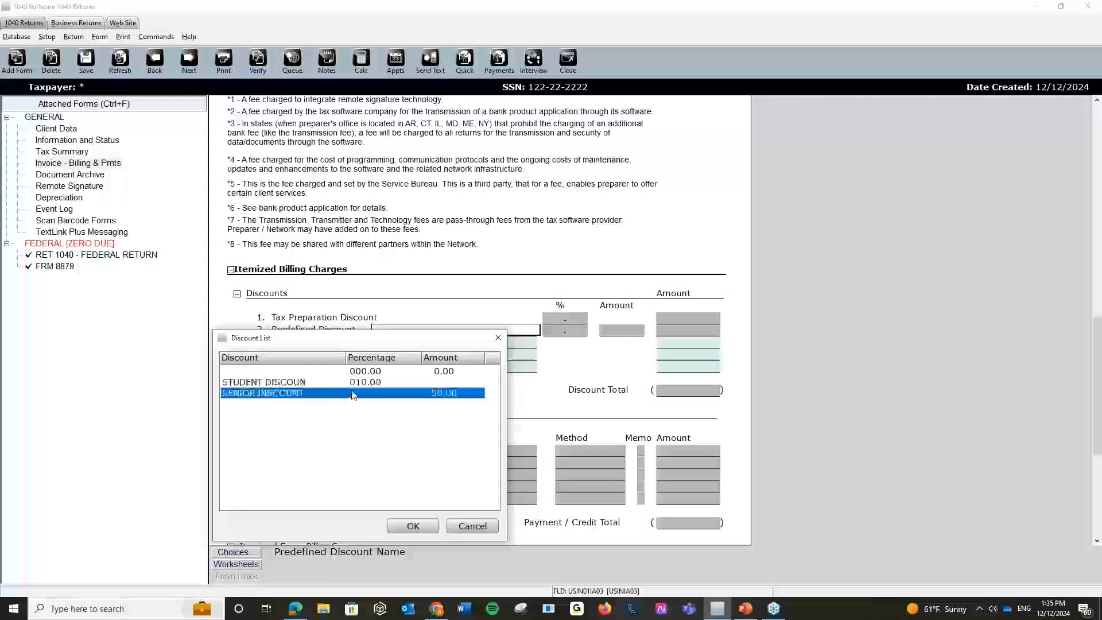
click(356, 383)
click(413, 525)
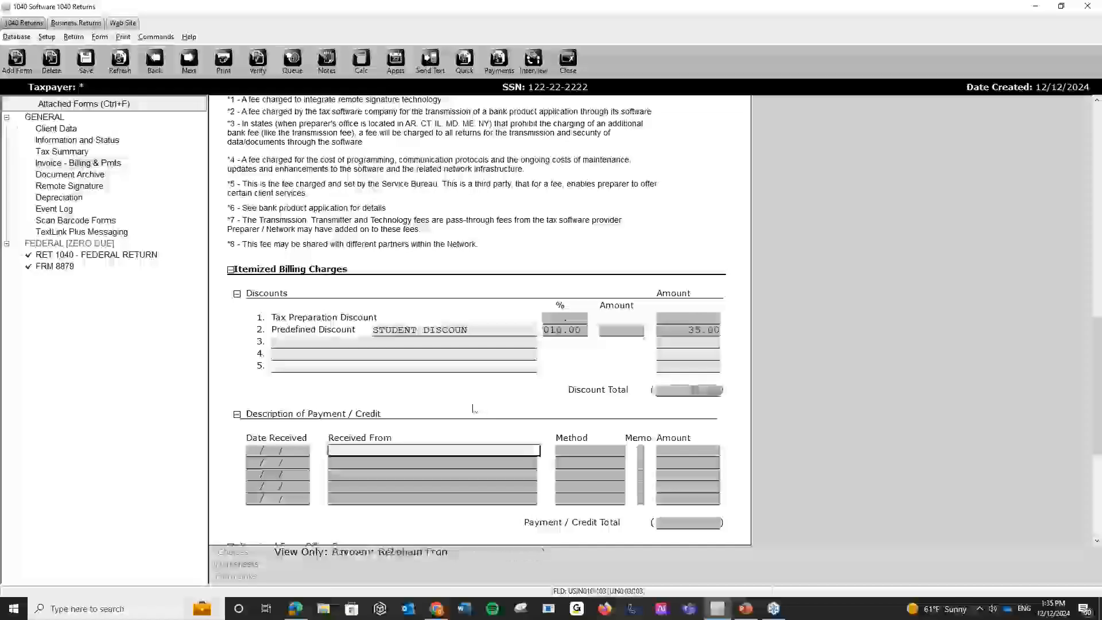
scroll(482, 394, down, 5)
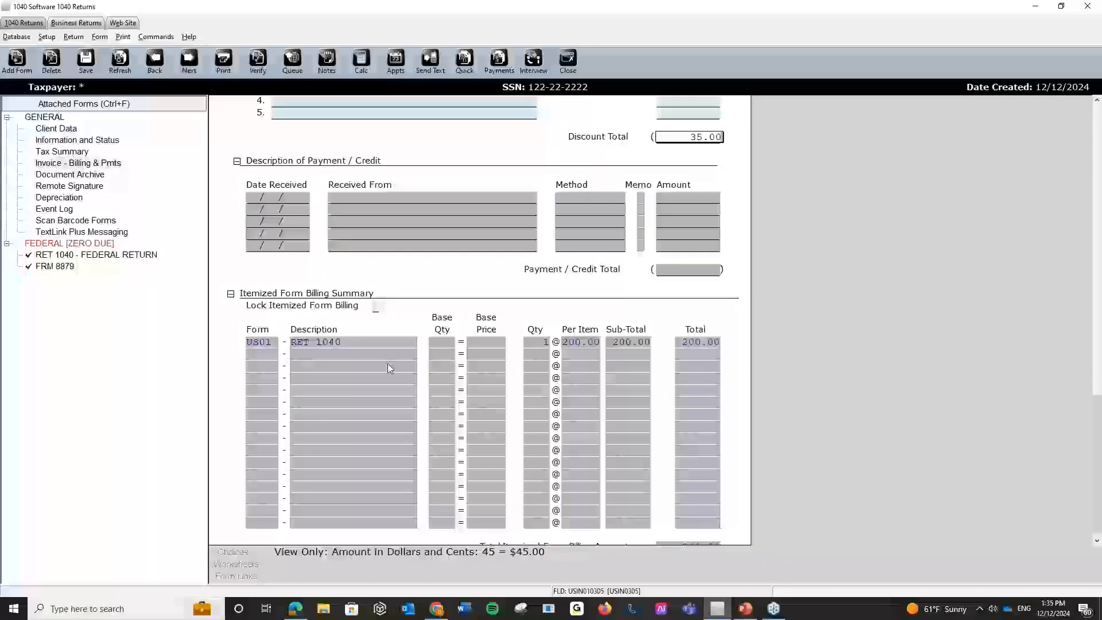
scroll(388, 363, up, 2)
scroll(418, 363, up, 10)
scroll(417, 366, up, 10)
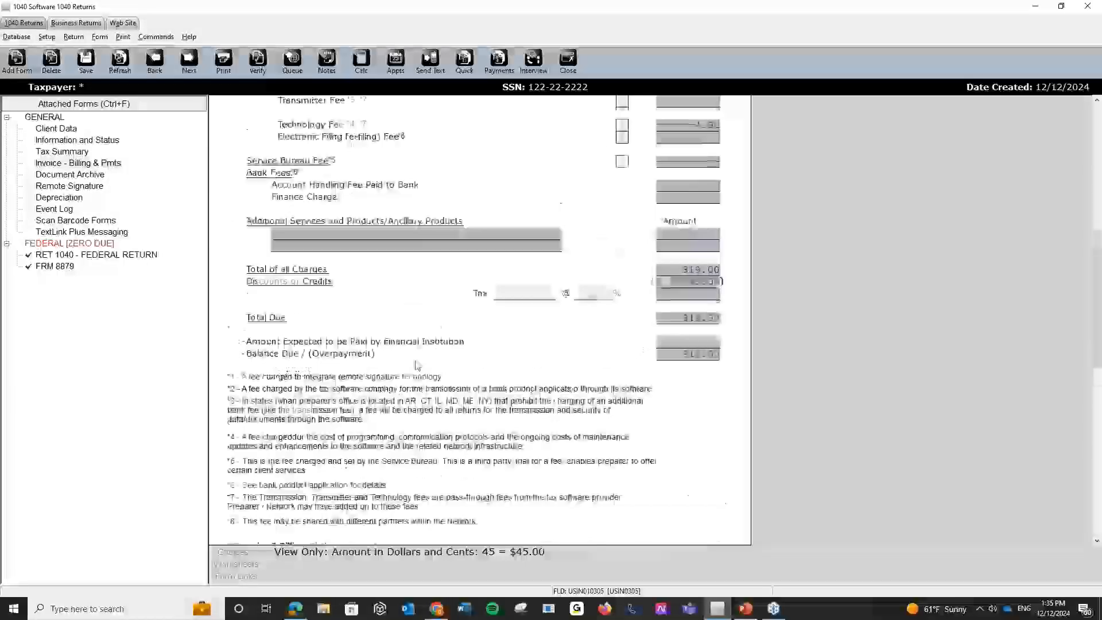
scroll(418, 366, up, 1)
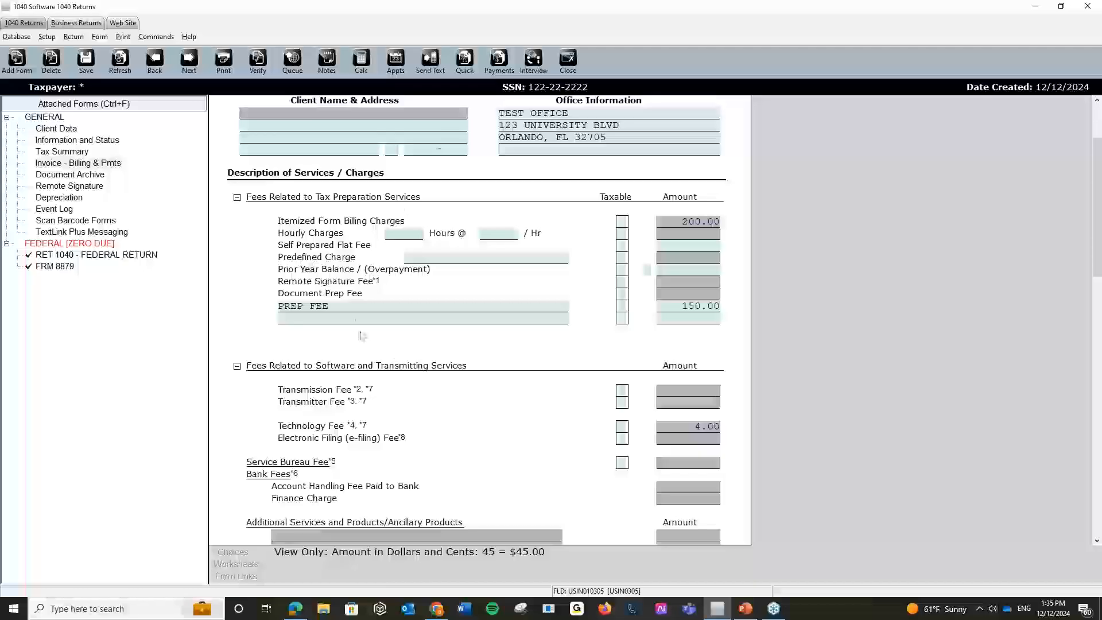
View the predefined Charge List without adding a package, then bring up the Return menu.
click(355, 320)
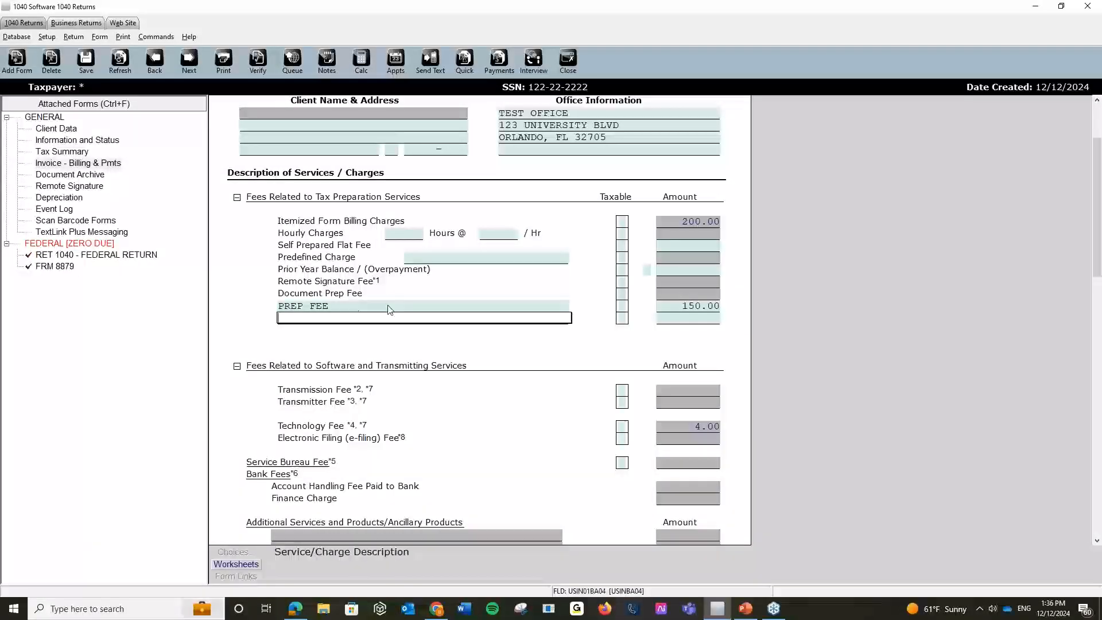
click(388, 308)
click(452, 348)
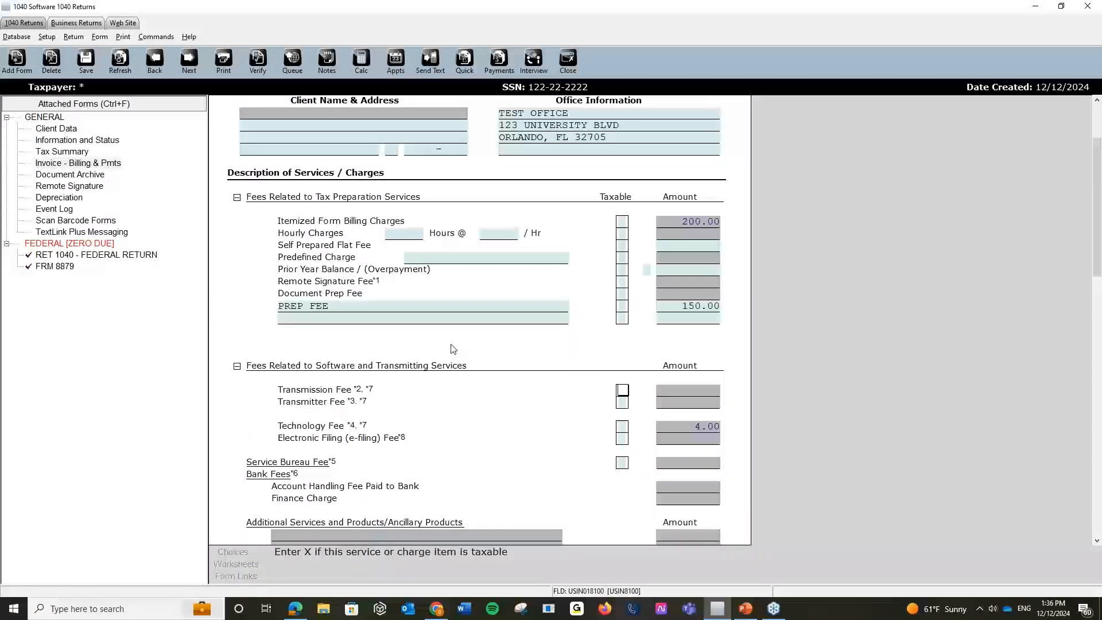
click(424, 259)
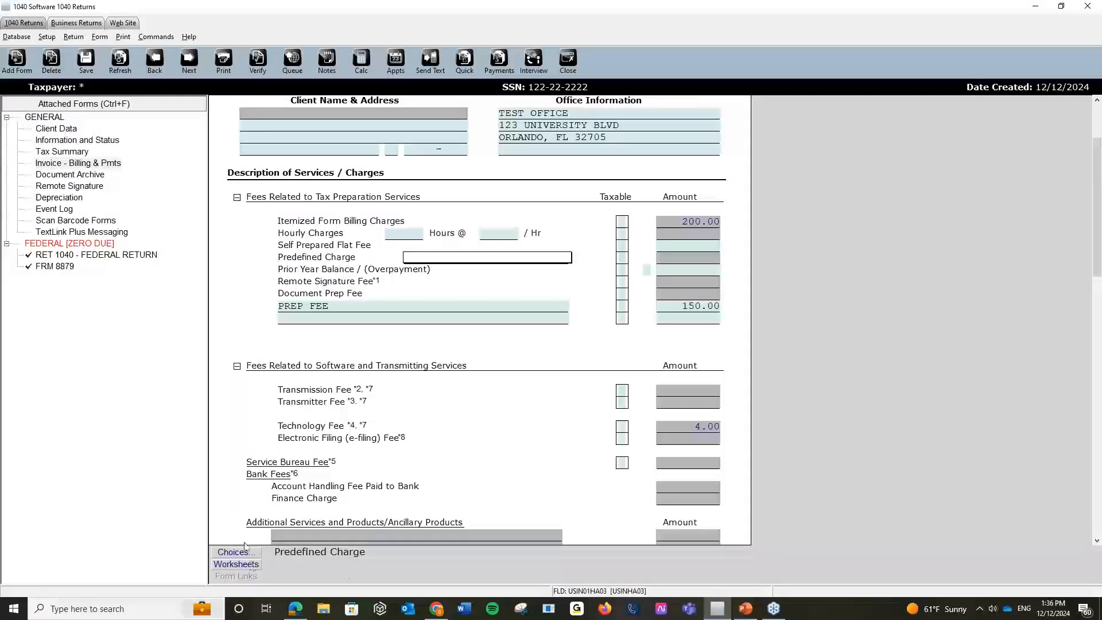
click(251, 554)
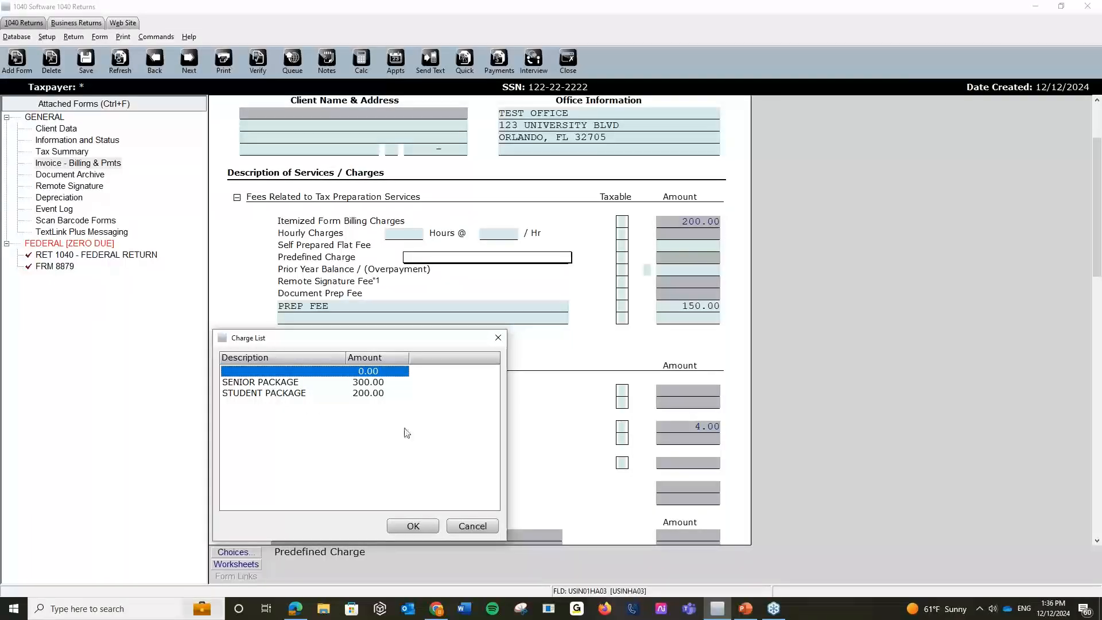
click(472, 526)
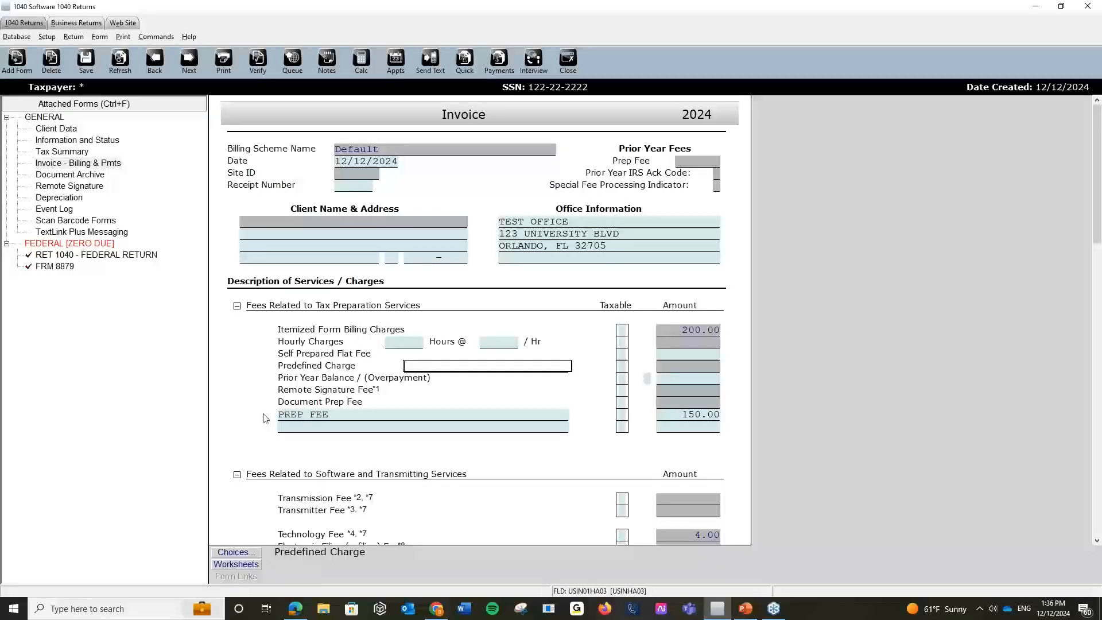
click(73, 37)
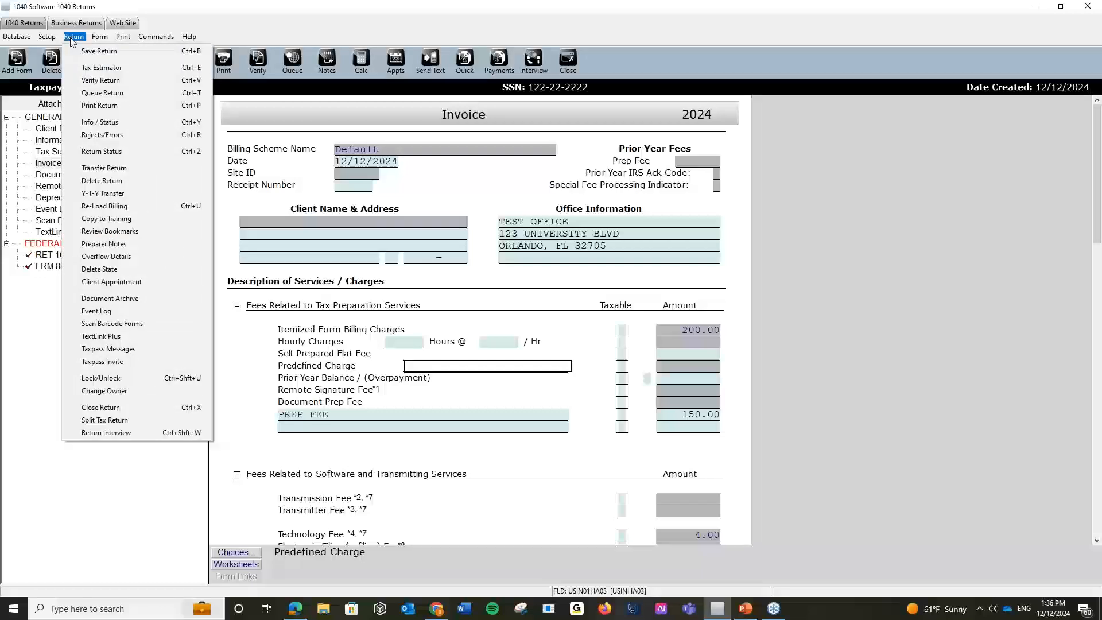